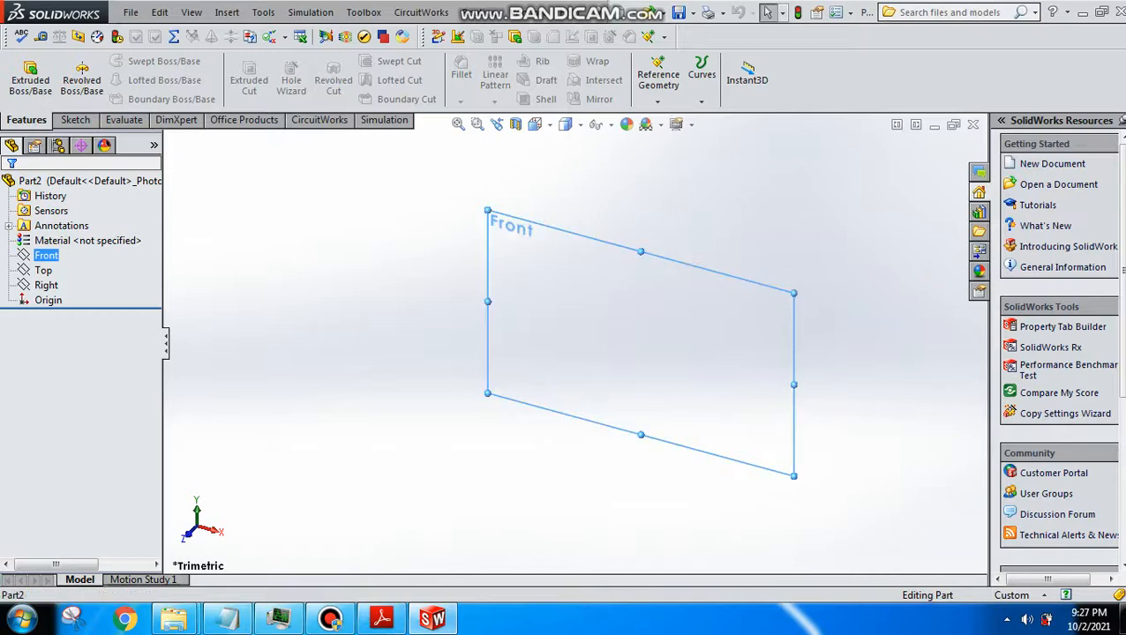
Step: Start a new sketch on the Right plane and consult the Exercise 2-2 drawing in Alistirmalar.pdf
left_click(46, 285)
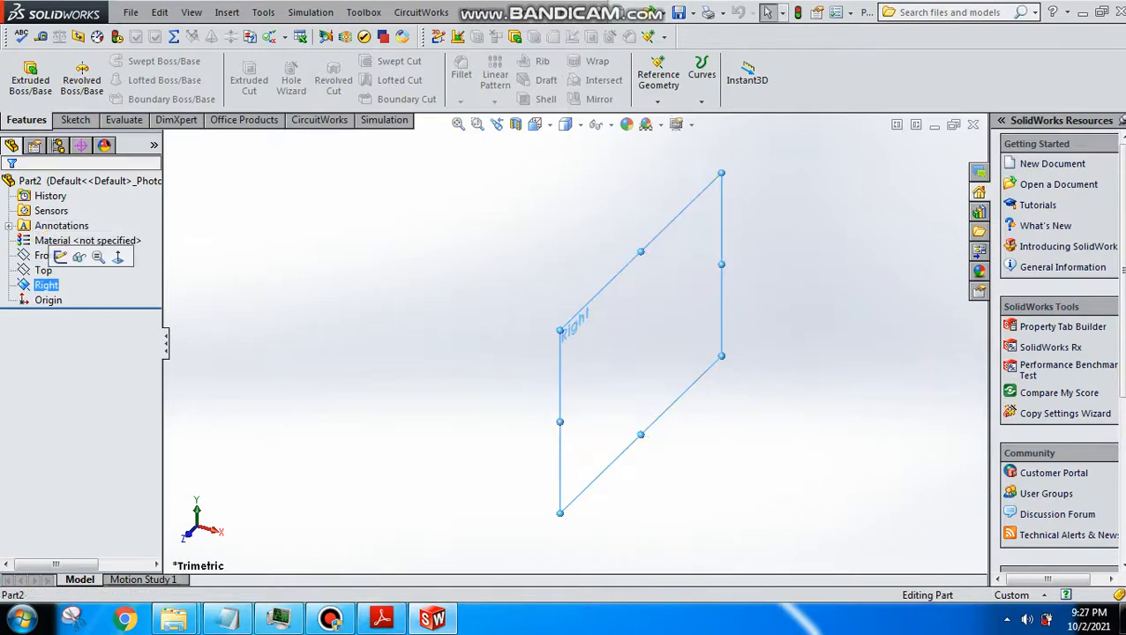
left_click(66, 262)
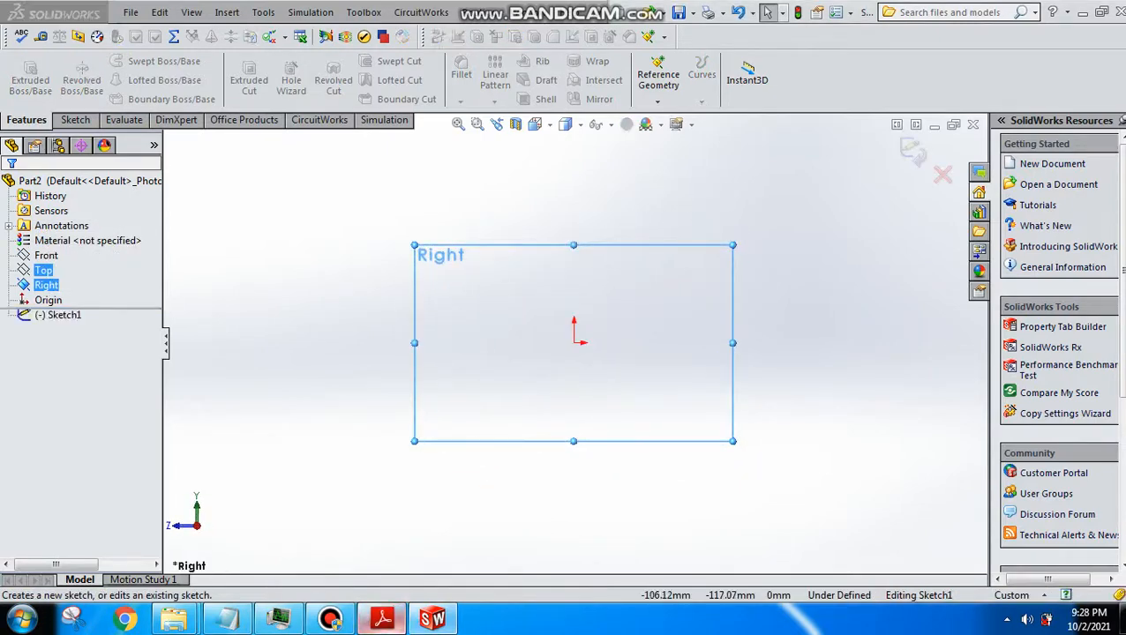
left_click(382, 618)
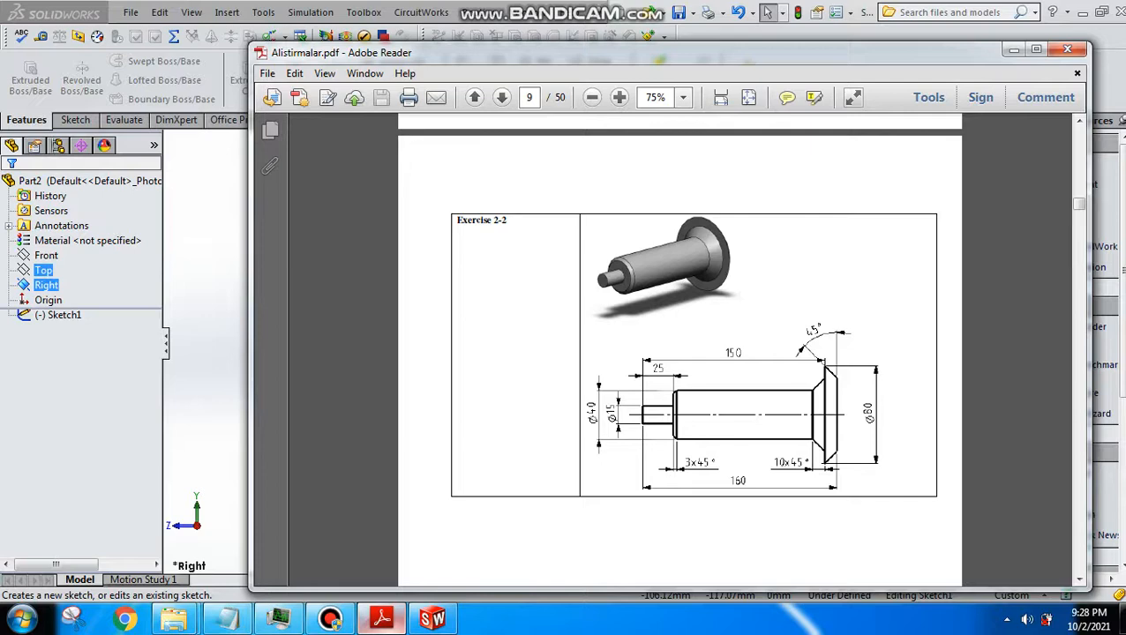
left_click(381, 617)
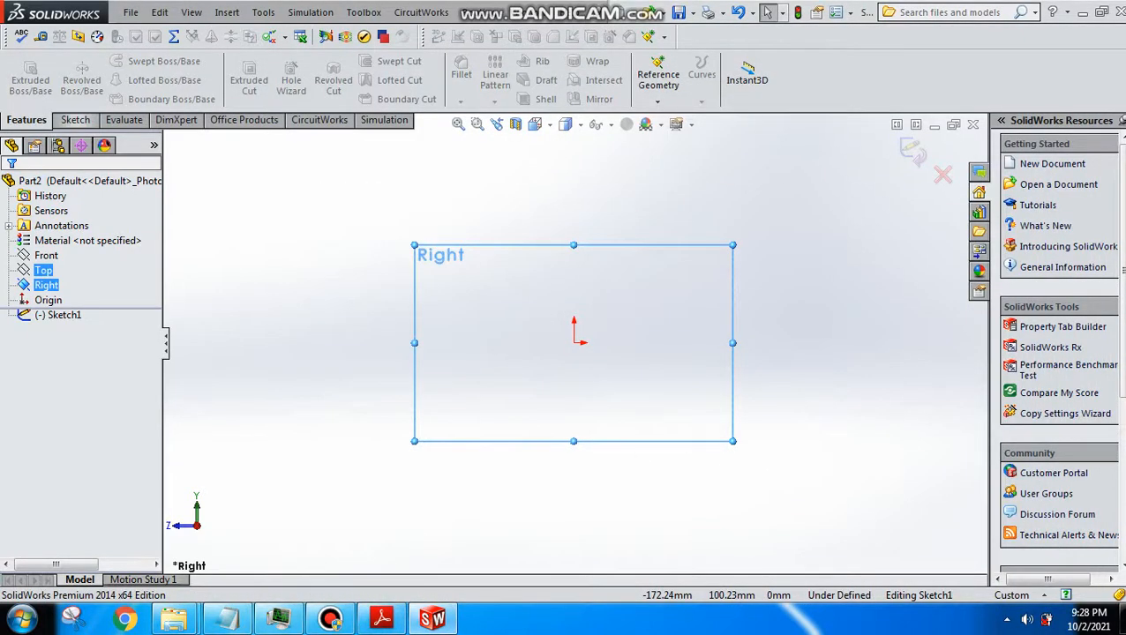
Step: Sketch a horizontal construction centerline about 134 mm long that runs through the origin
left_click(75, 119)
left_click(121, 61)
left_click(145, 91)
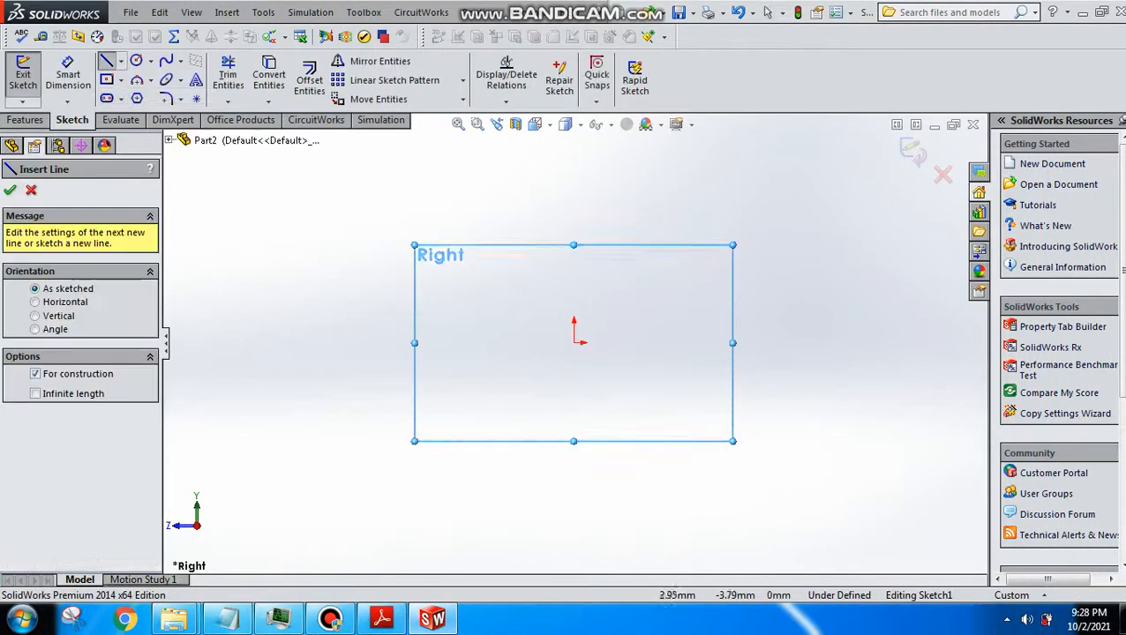
left_click(573, 342)
left_click(457, 343)
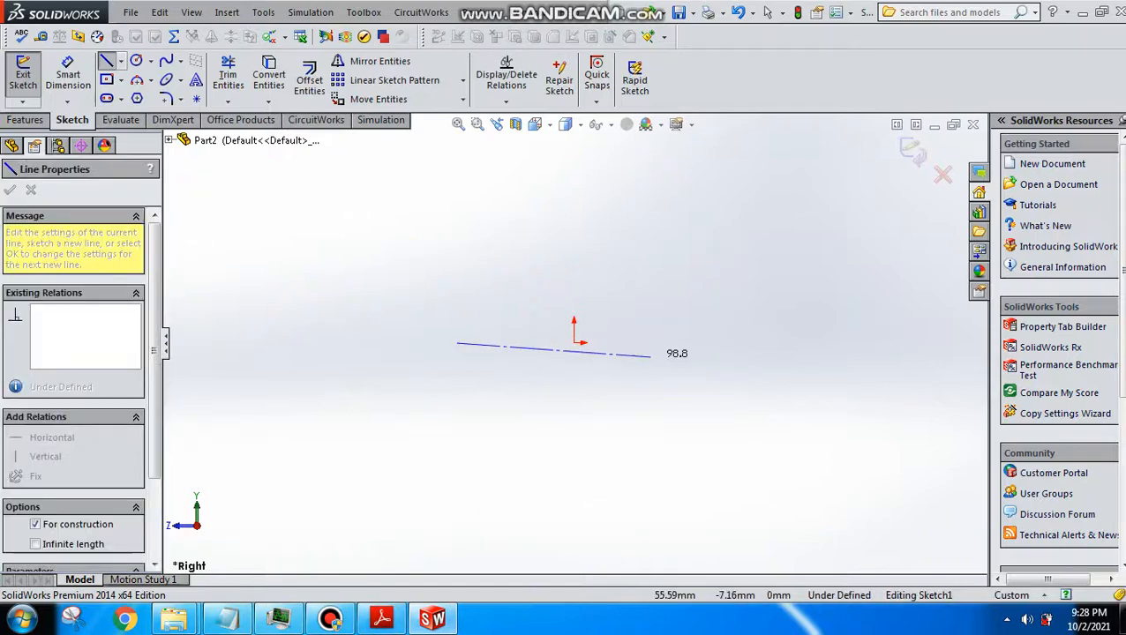
left_click(748, 366)
left_click(767, 13)
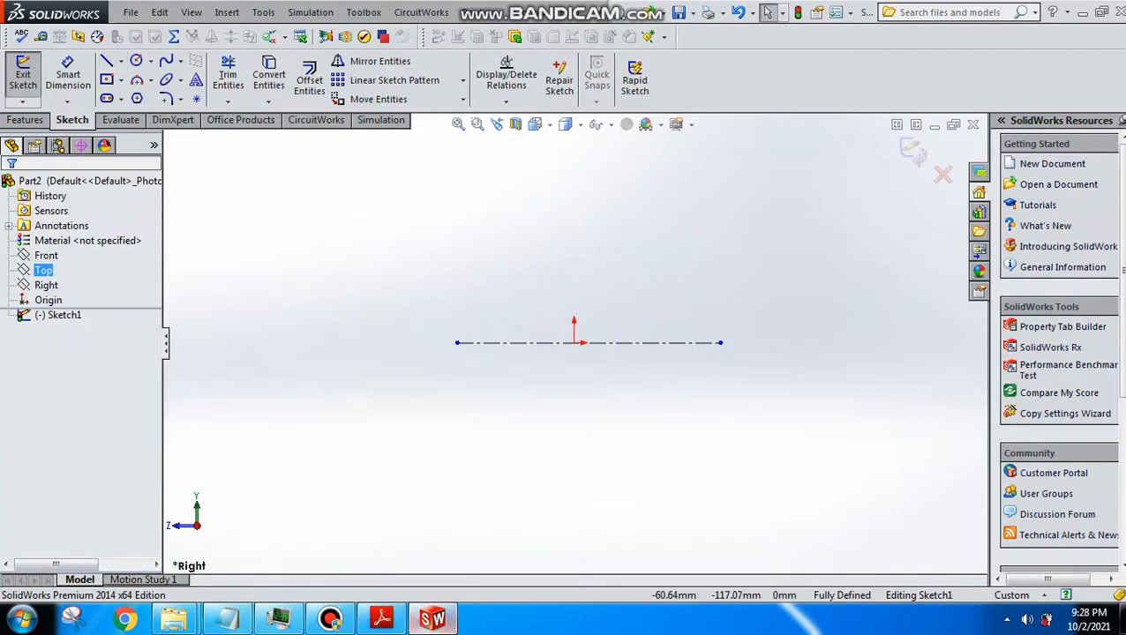
Step: Dimension the centerline's overall length as 160 mm, following the Exercise 2-2 drawing
left_click(381, 618)
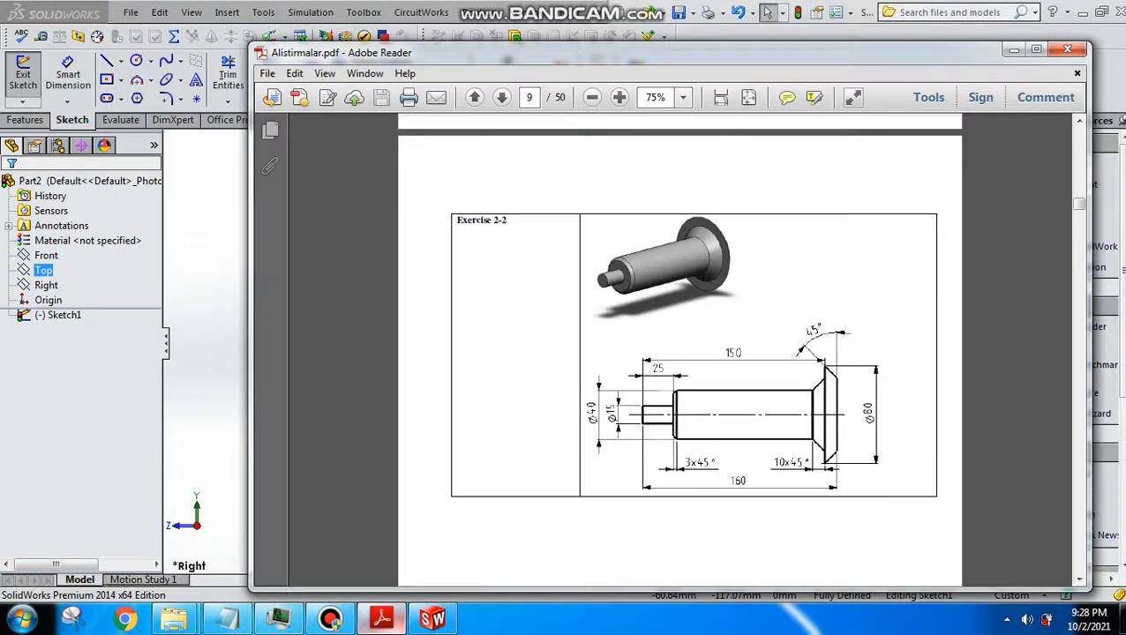
left_click(381, 617)
left_click(68, 75)
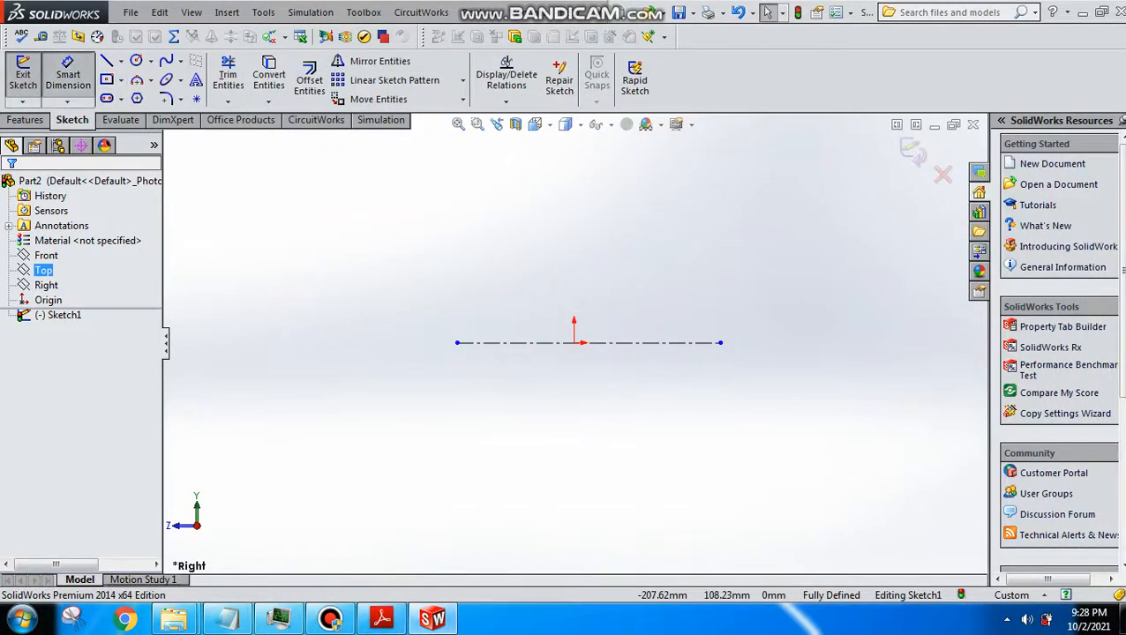
left_click(547, 342)
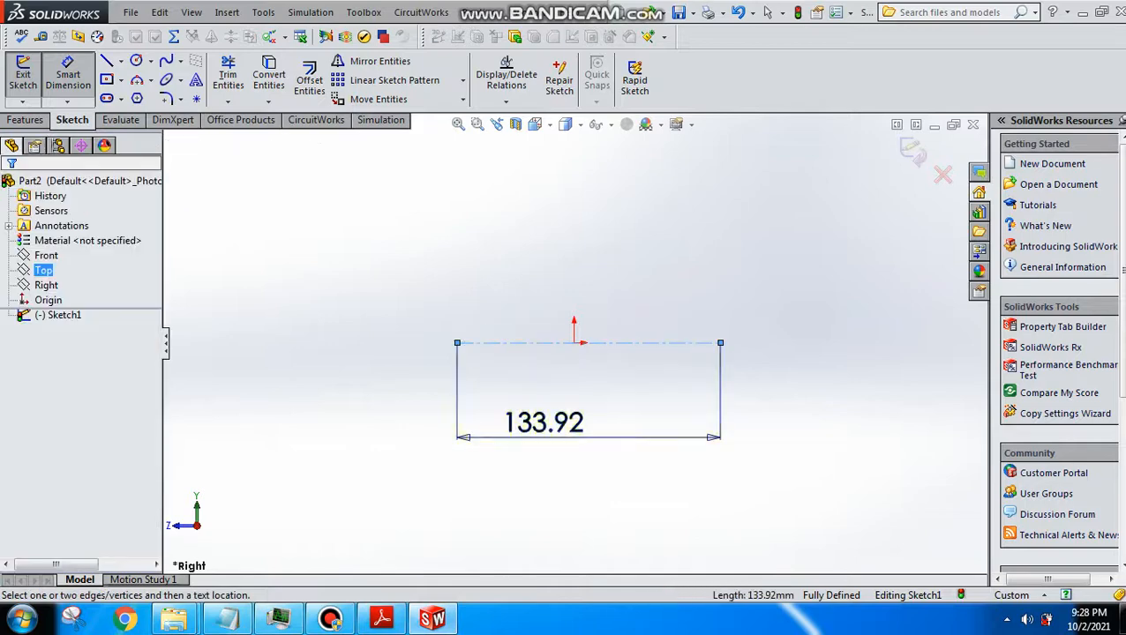
left_click(547, 423)
type("160")
key("Return")
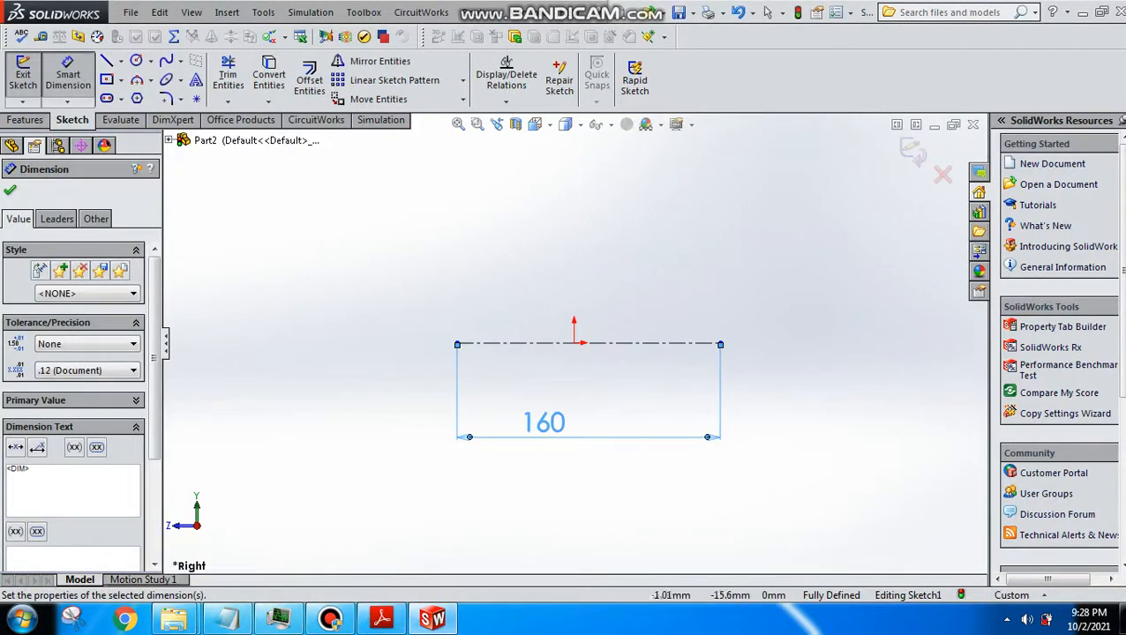
Step: Dimension the distance from the origin to the centerline's right endpoint as 80 mm
left_click(574, 343)
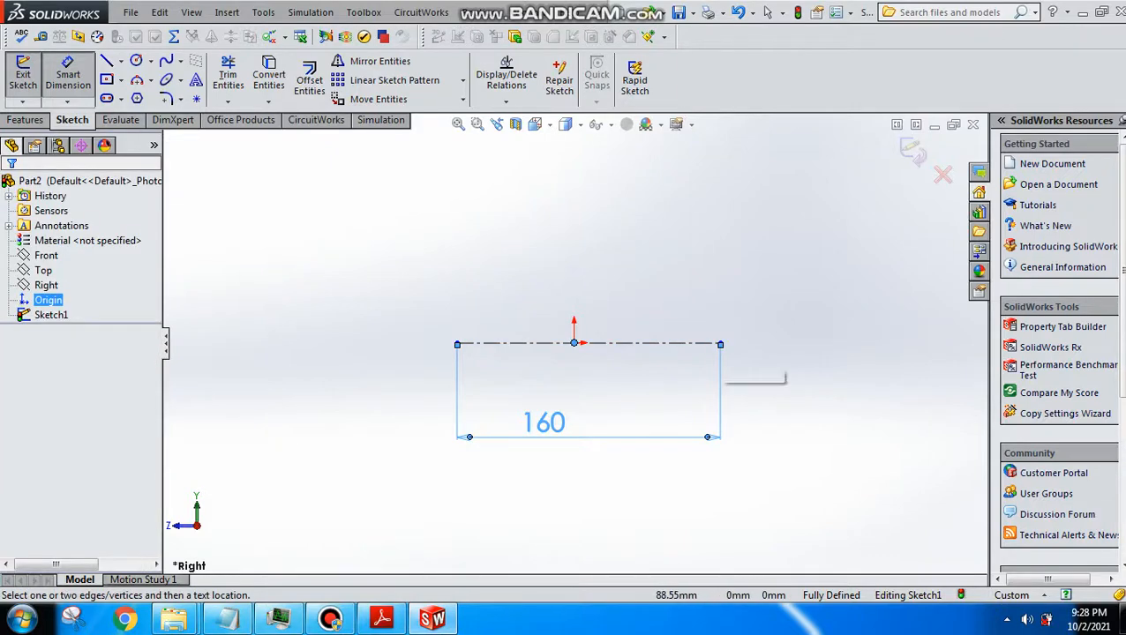
left_click(720, 344)
left_click(687, 400)
type("8")
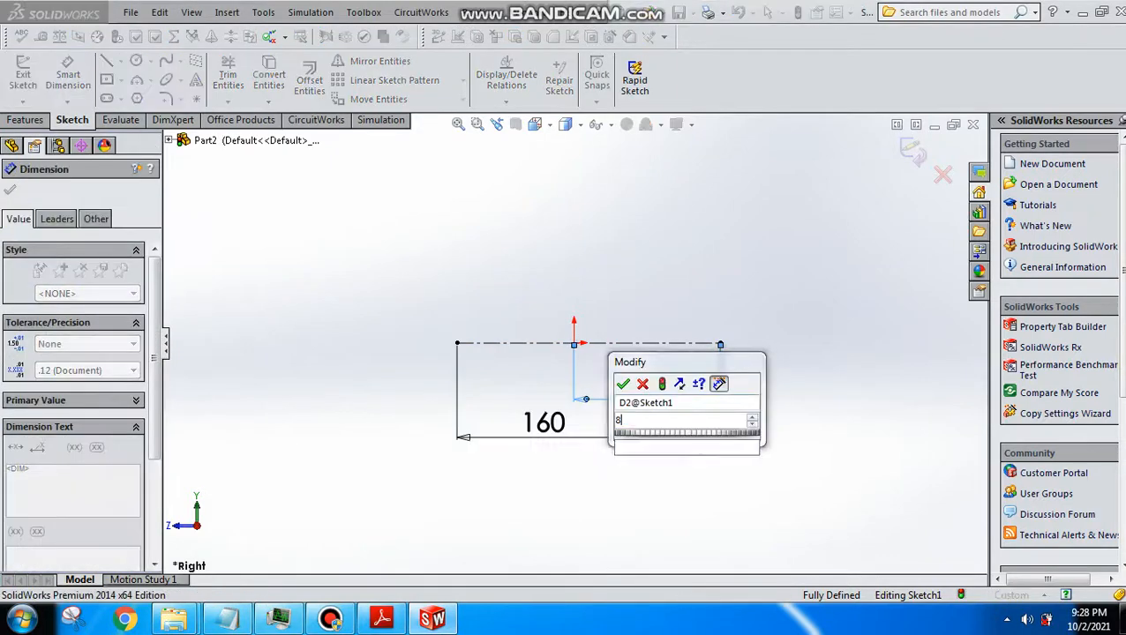
type("0")
key("Return")
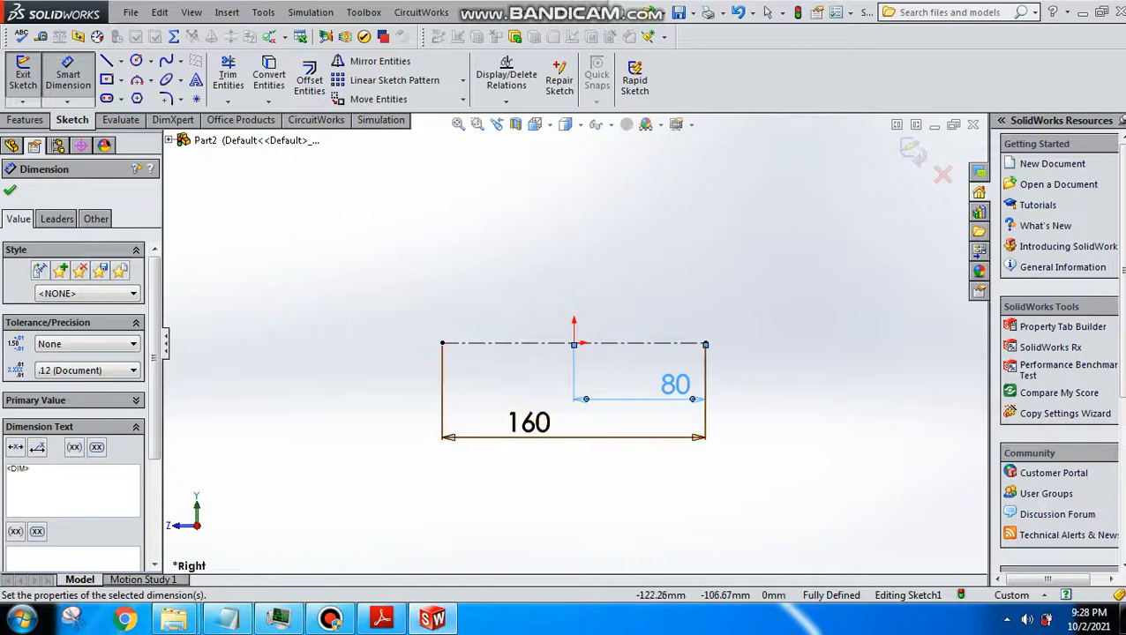
Step: Sketch the stepped upper shaft outline from the centerline's left end, rising about 10 mm first and ending with a horizontal line about 107 mm long
left_click(381, 618)
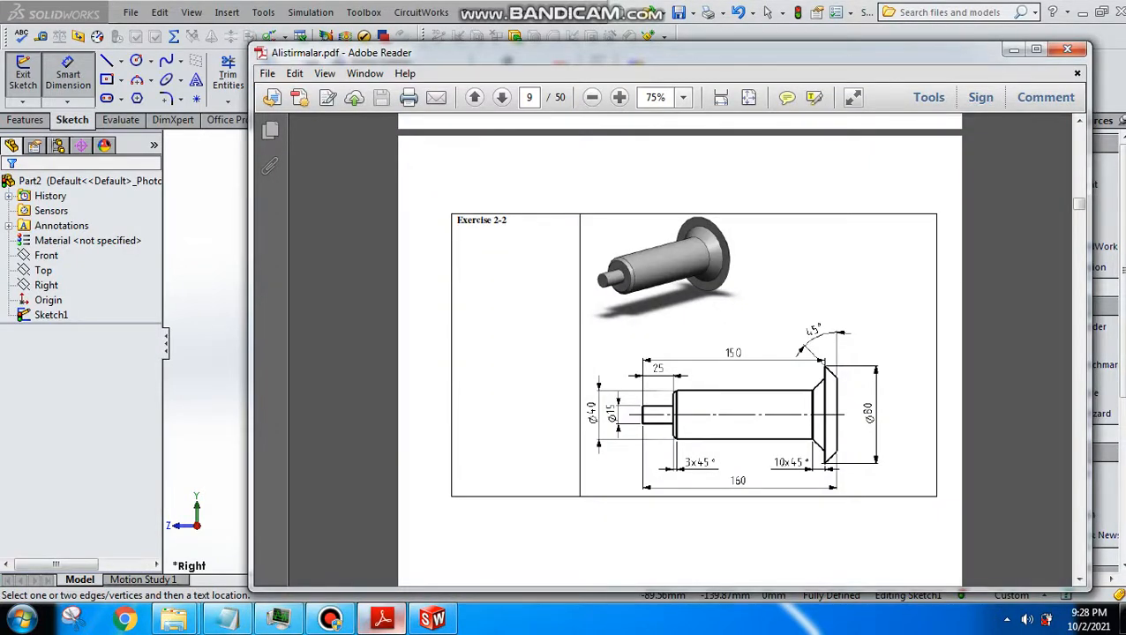
left_click(381, 617)
left_click(381, 617)
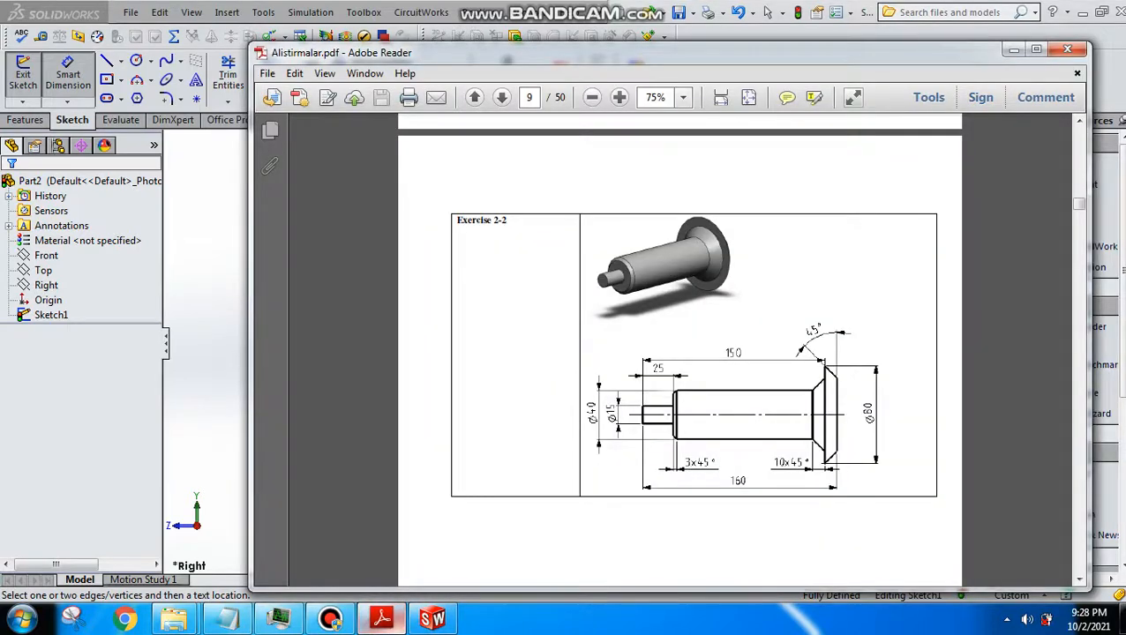
left_click(381, 618)
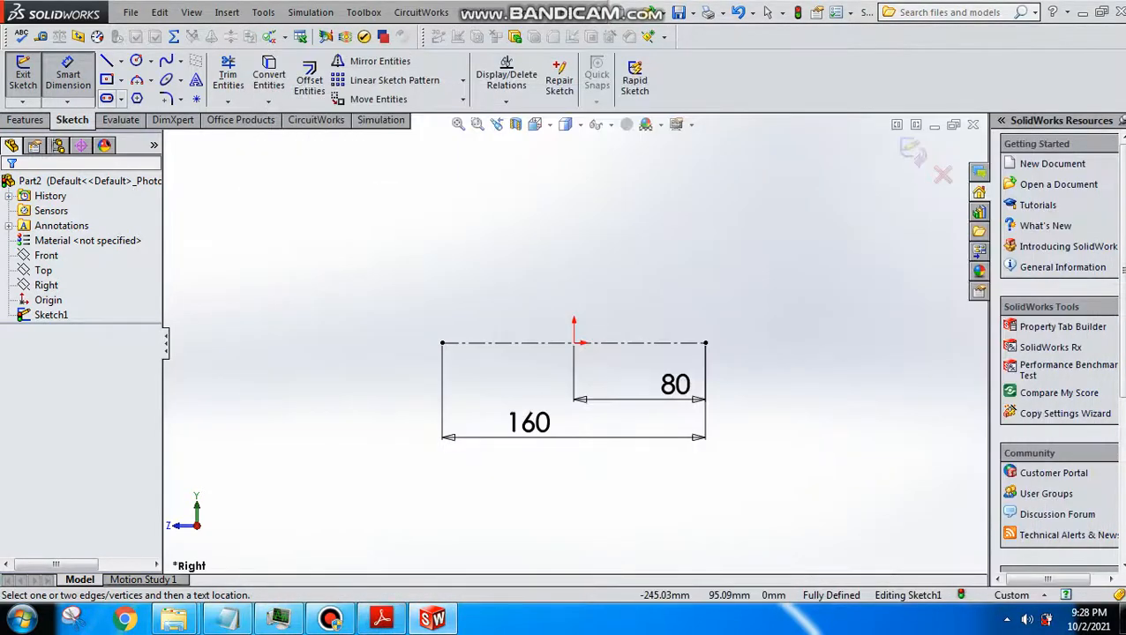
left_click(107, 61)
scroll(431, 305, "up", 2)
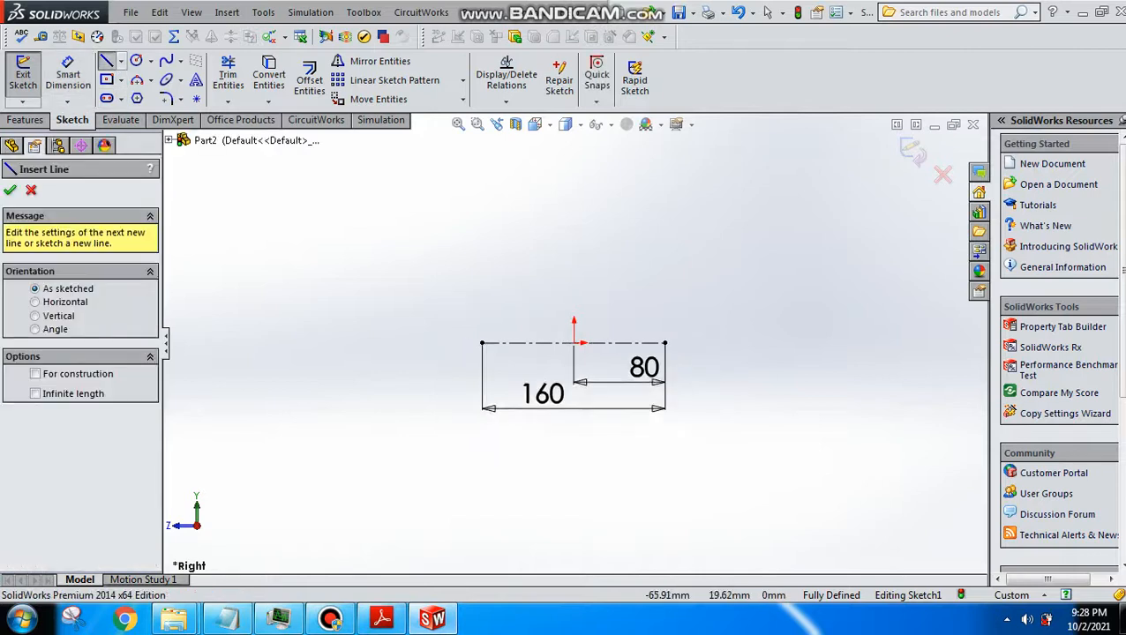
scroll(443, 306, "down", 3)
scroll(618, 396, "down", 3)
scroll(527, 366, "up", 2)
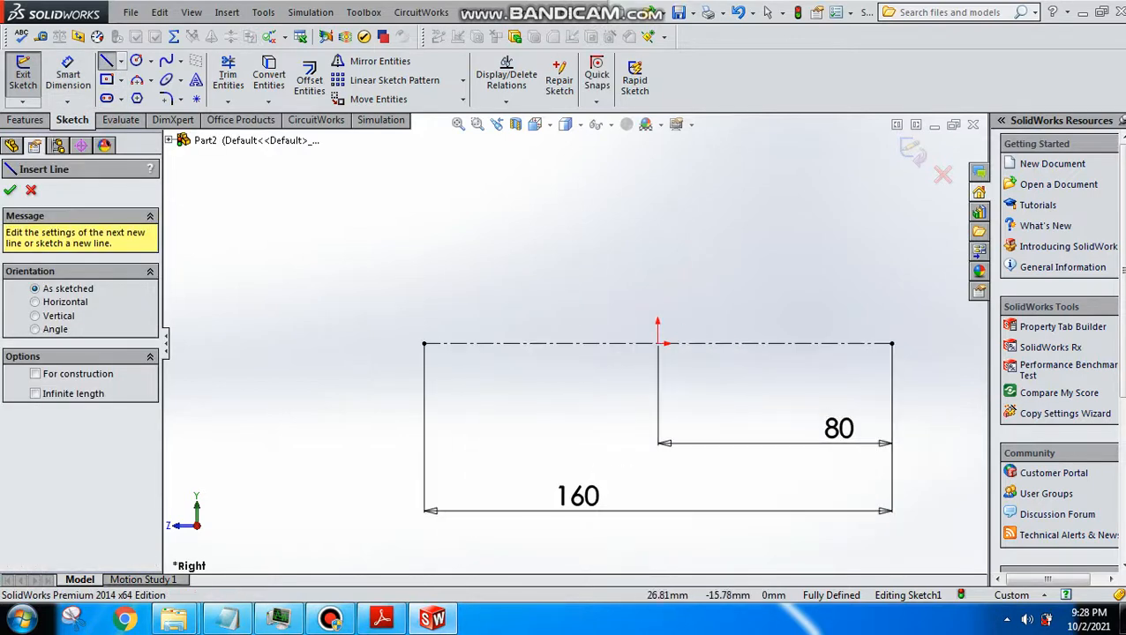
left_click(424, 343)
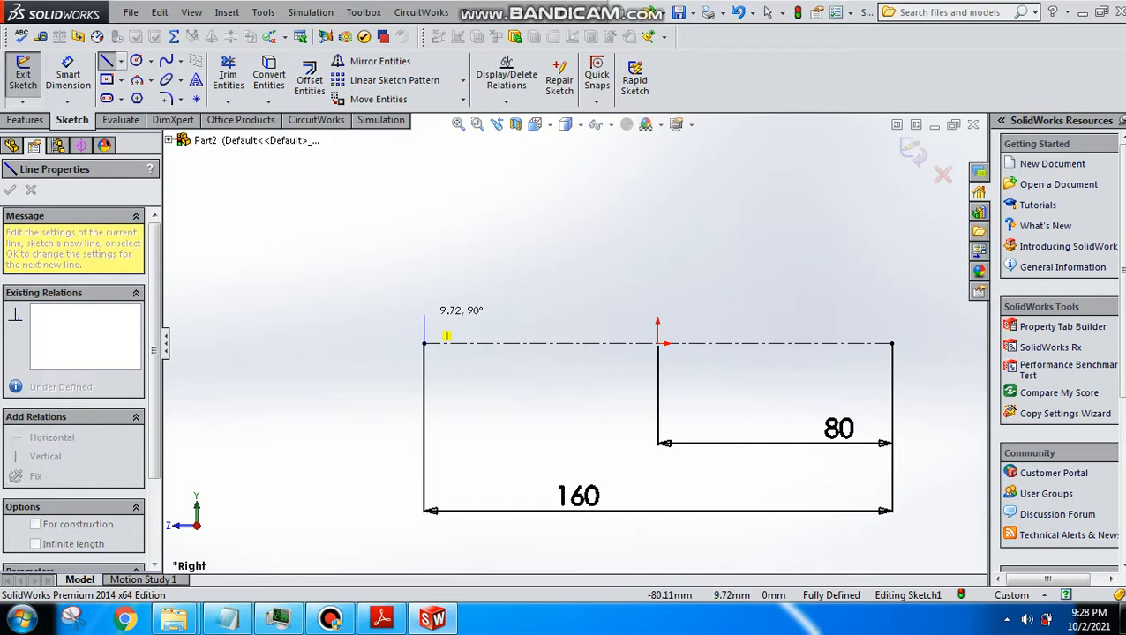
left_click(500, 315)
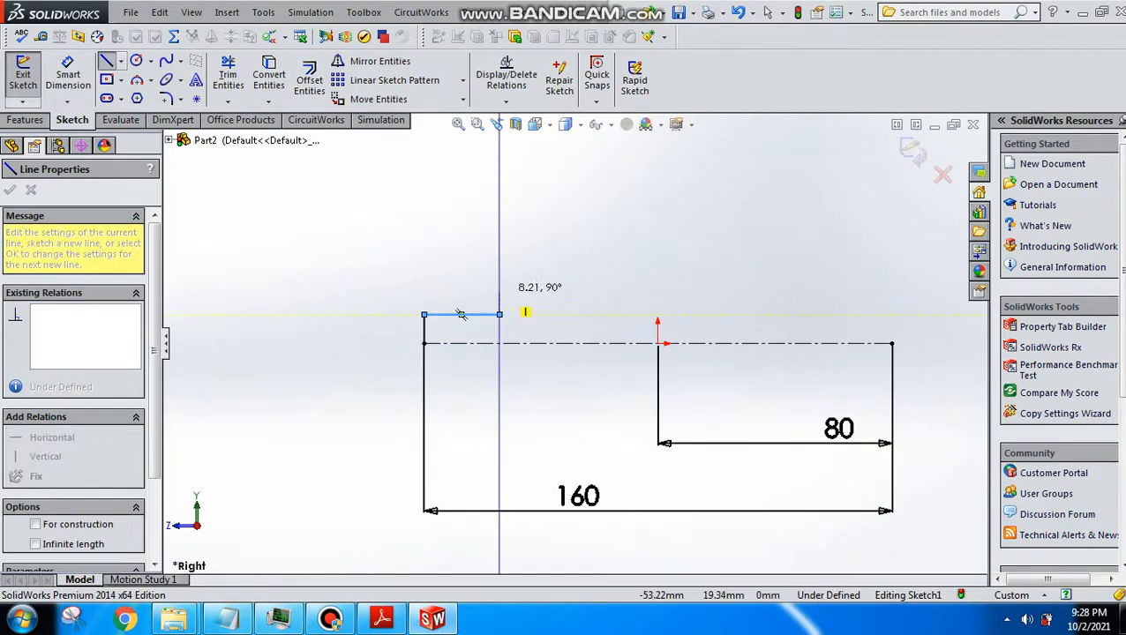
left_click(499, 279)
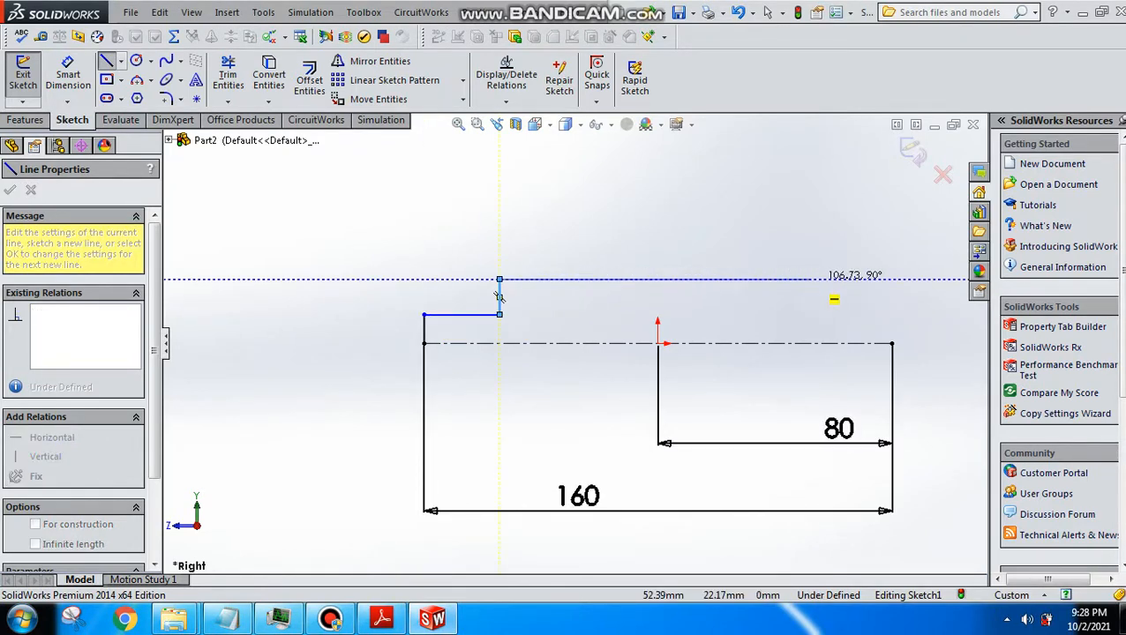
double_click(812, 280)
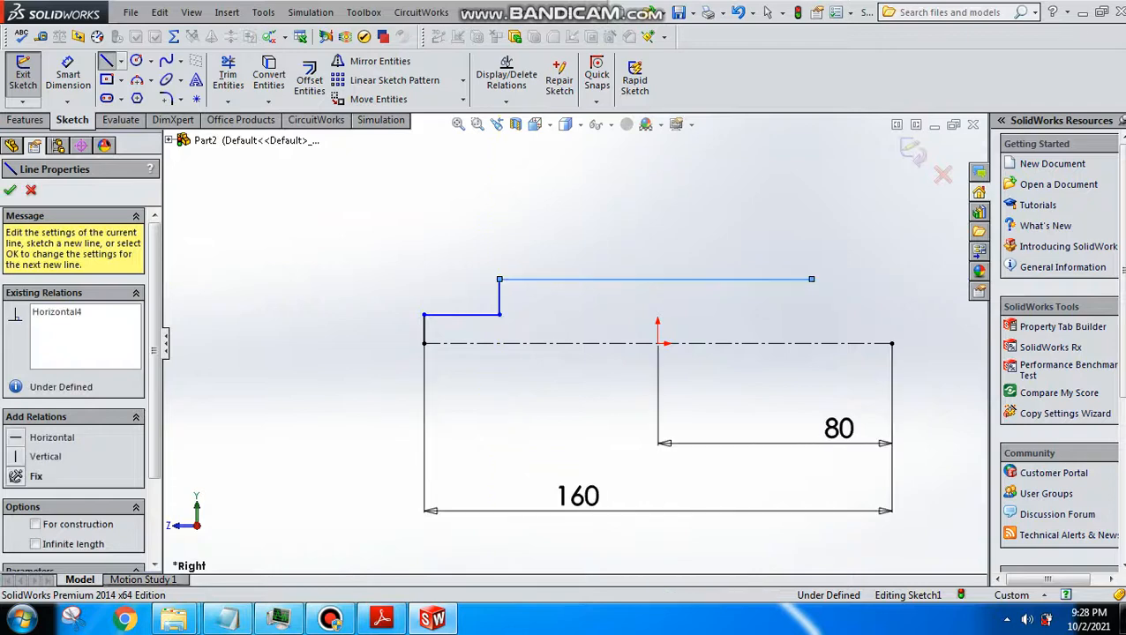
key("Escape")
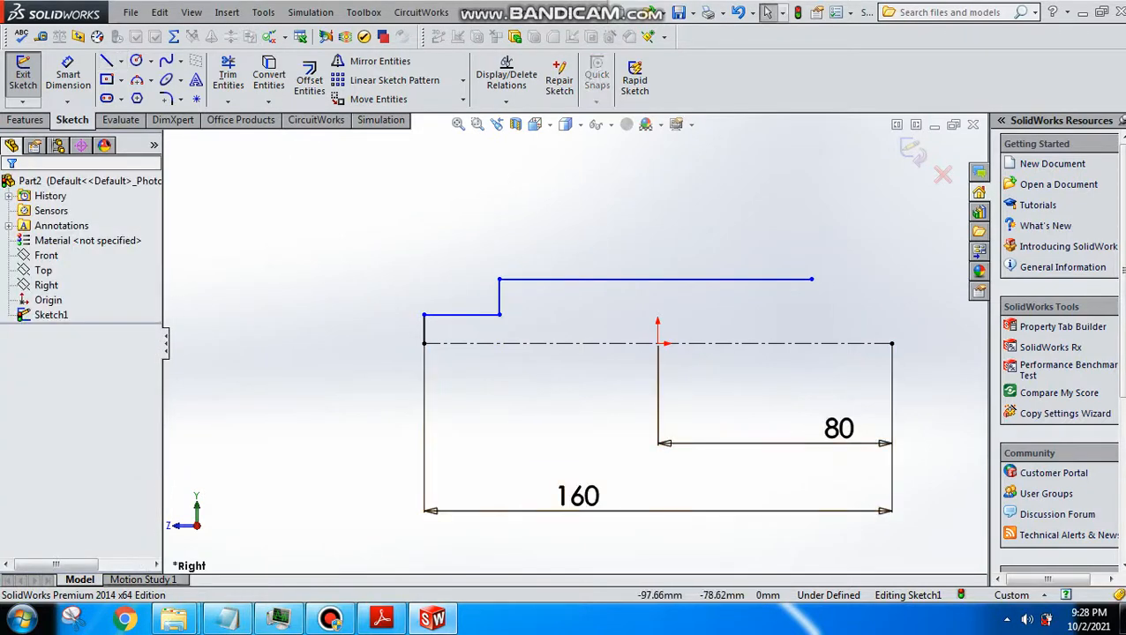
Step: Examine the dimensions and 45° chamfers of the shaft and flange in the Exercise 2-2 drawing
left_click(229, 620)
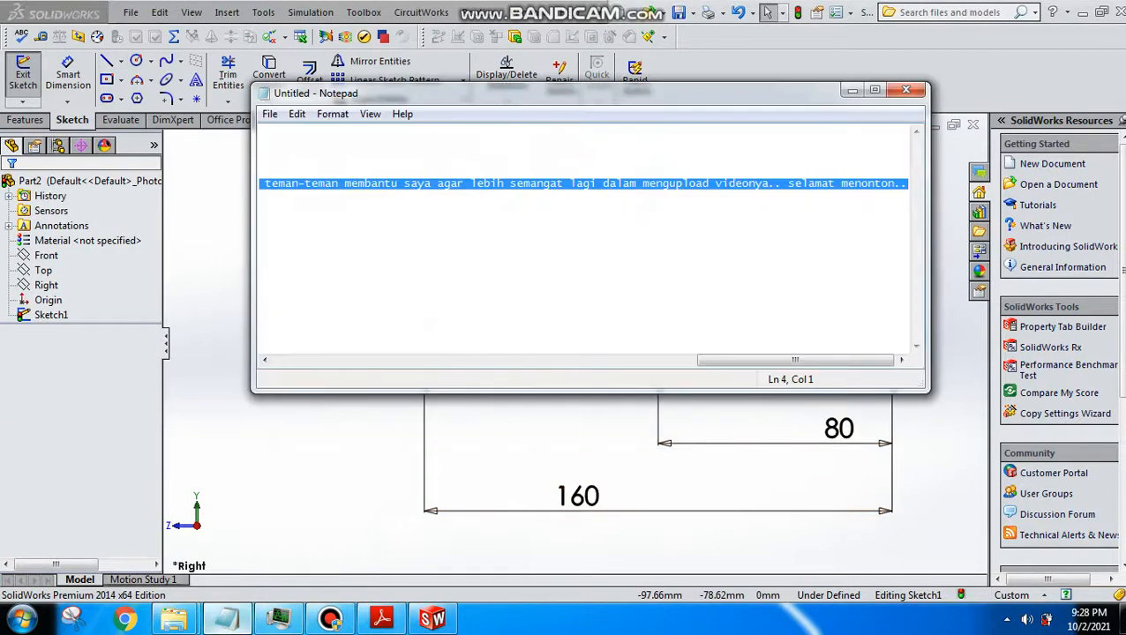
left_click(229, 622)
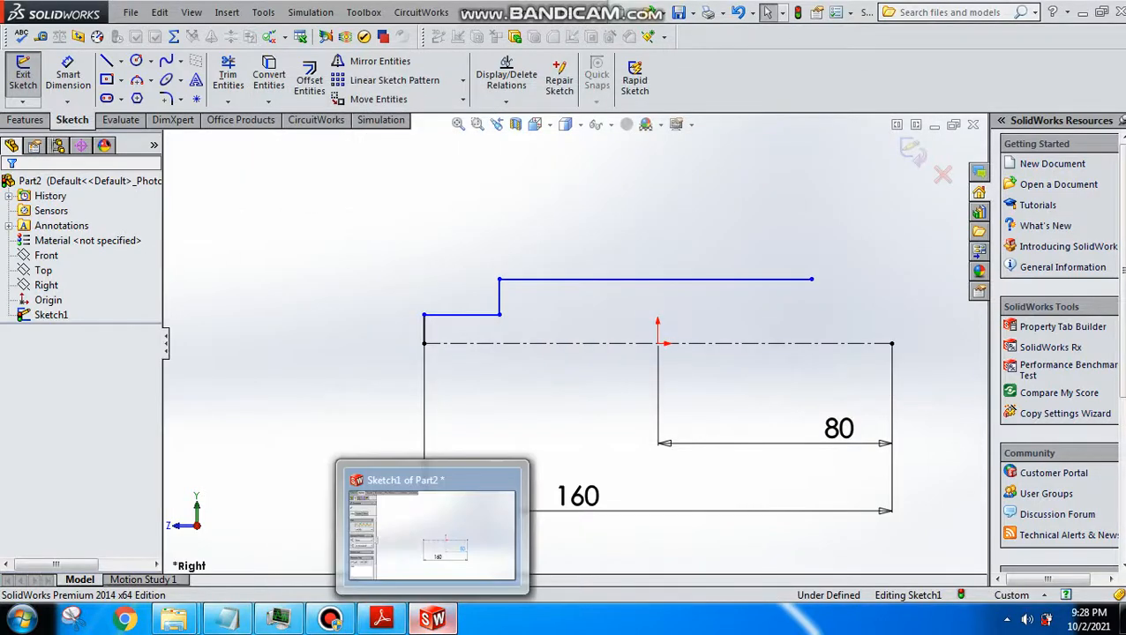
mouse_move(381, 620)
mouse_move(379, 530)
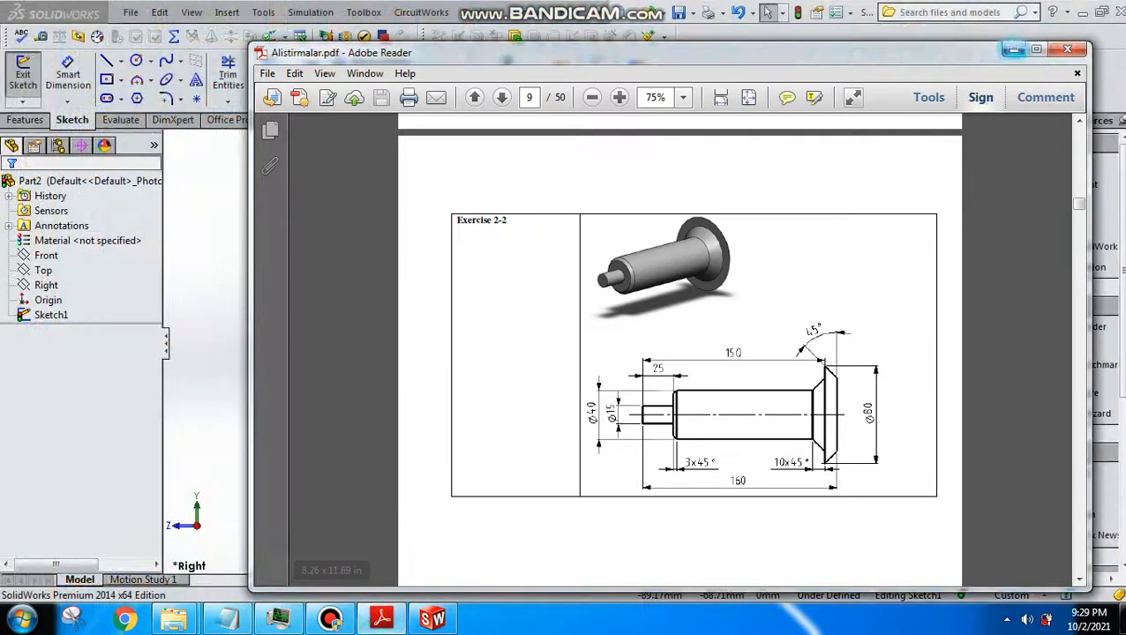
left_click(1013, 49)
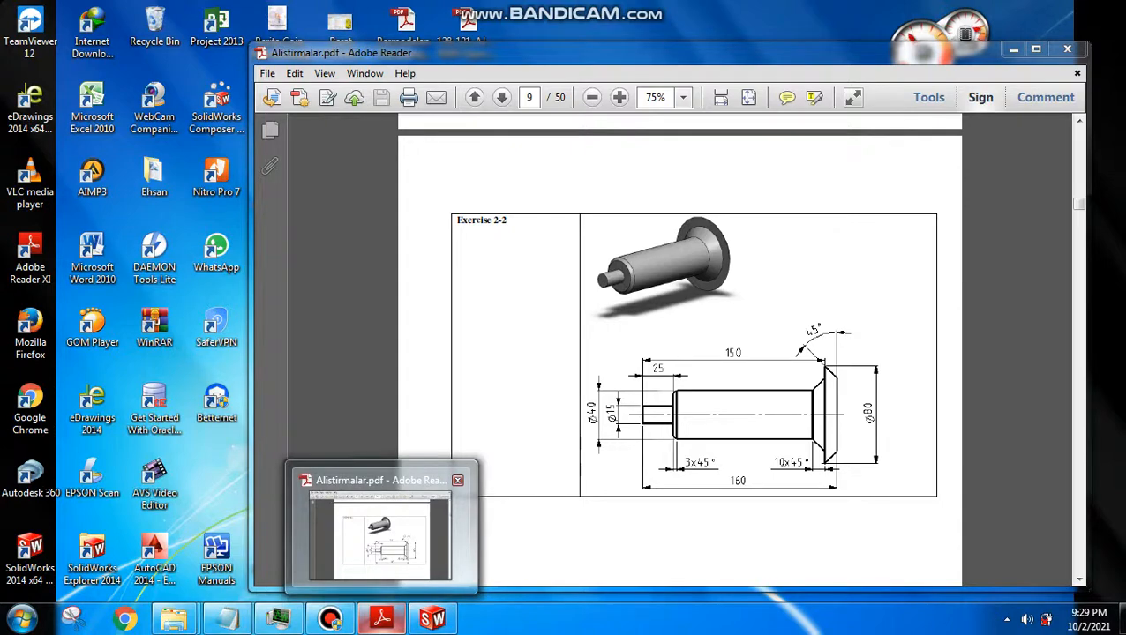
left_click(380, 535)
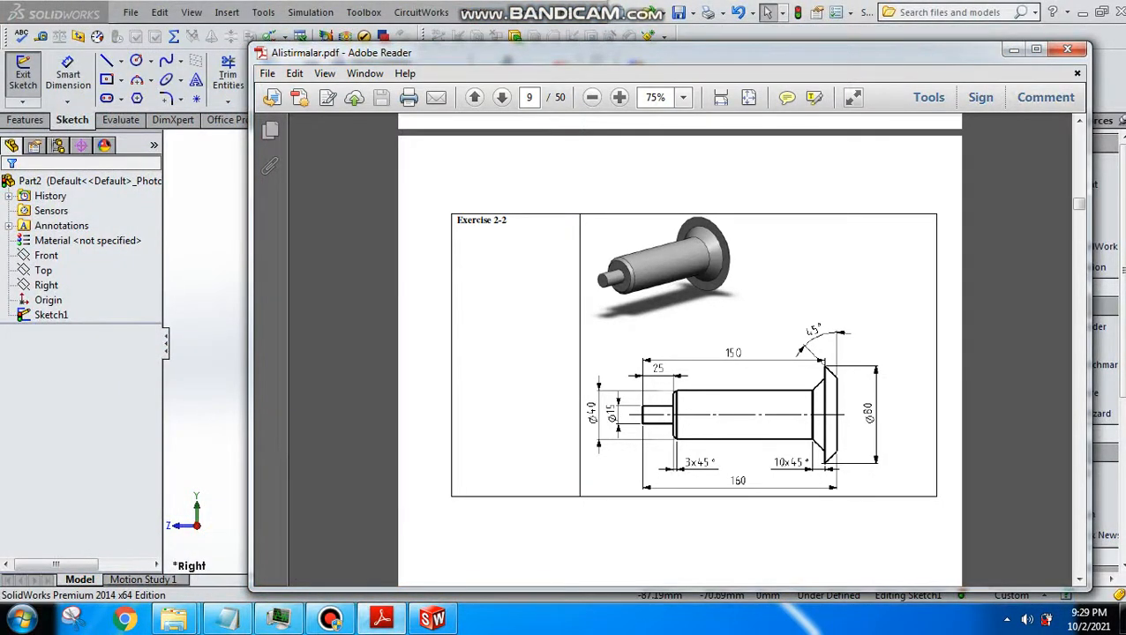
left_click(1013, 48)
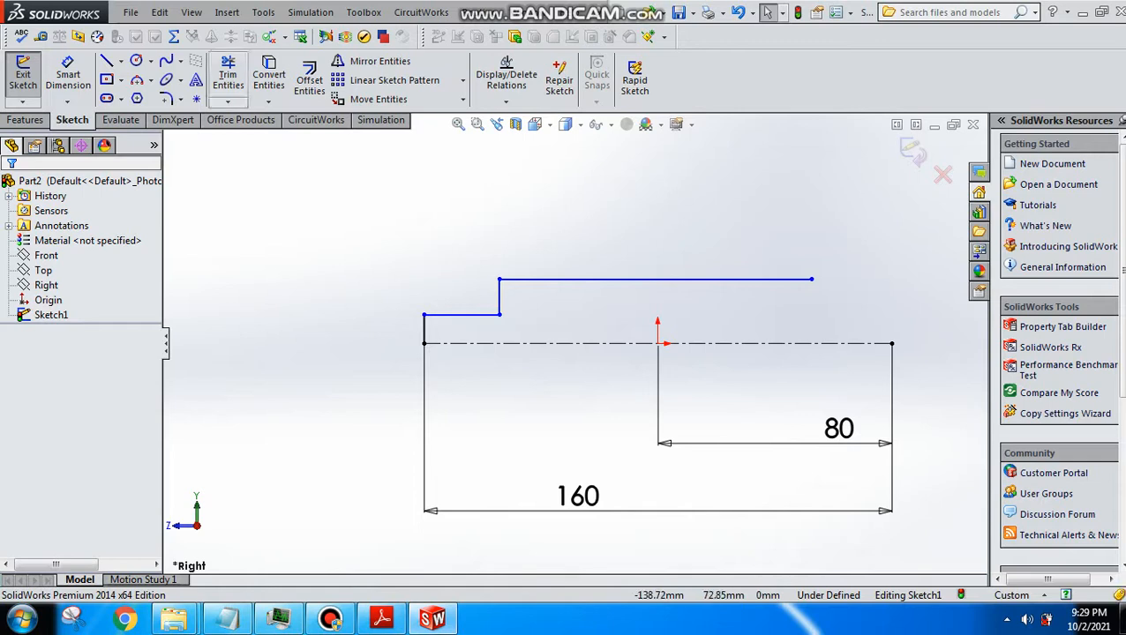
Step: Sketch a short line slanting up and outward from the right end of the long shaft line to begin the flange
left_click(106, 60)
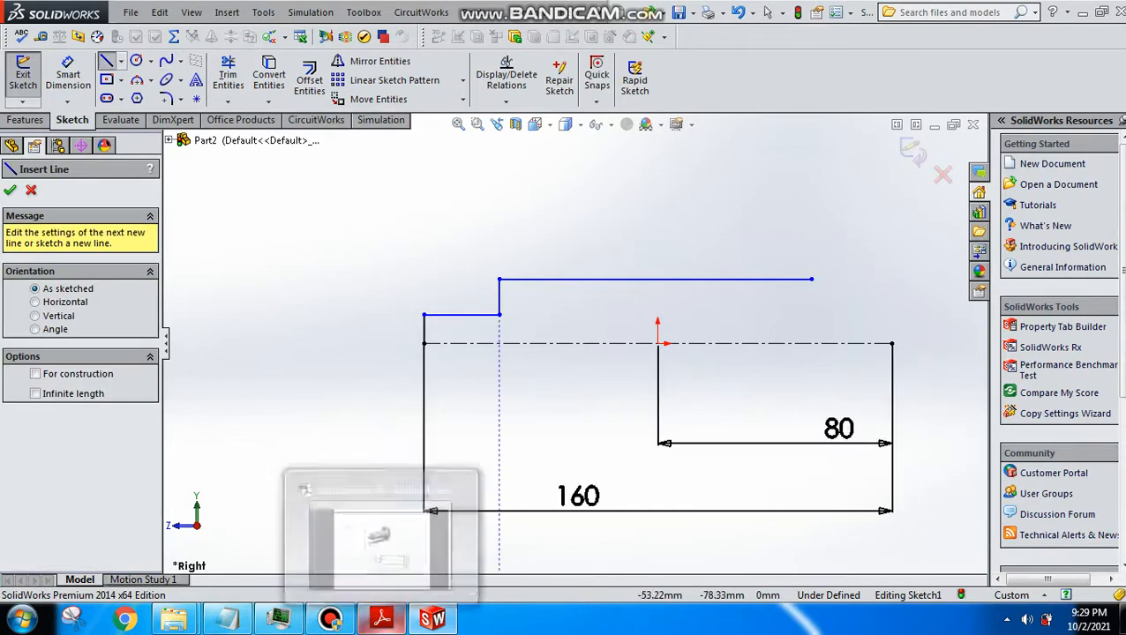
mouse_move(379, 534)
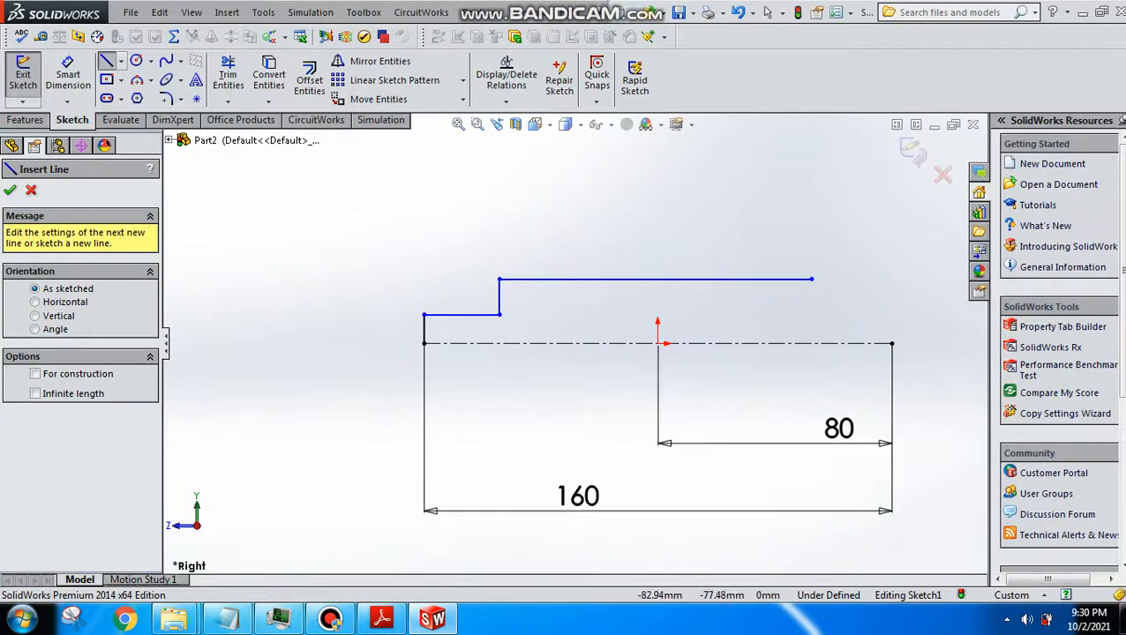
left_click(381, 618)
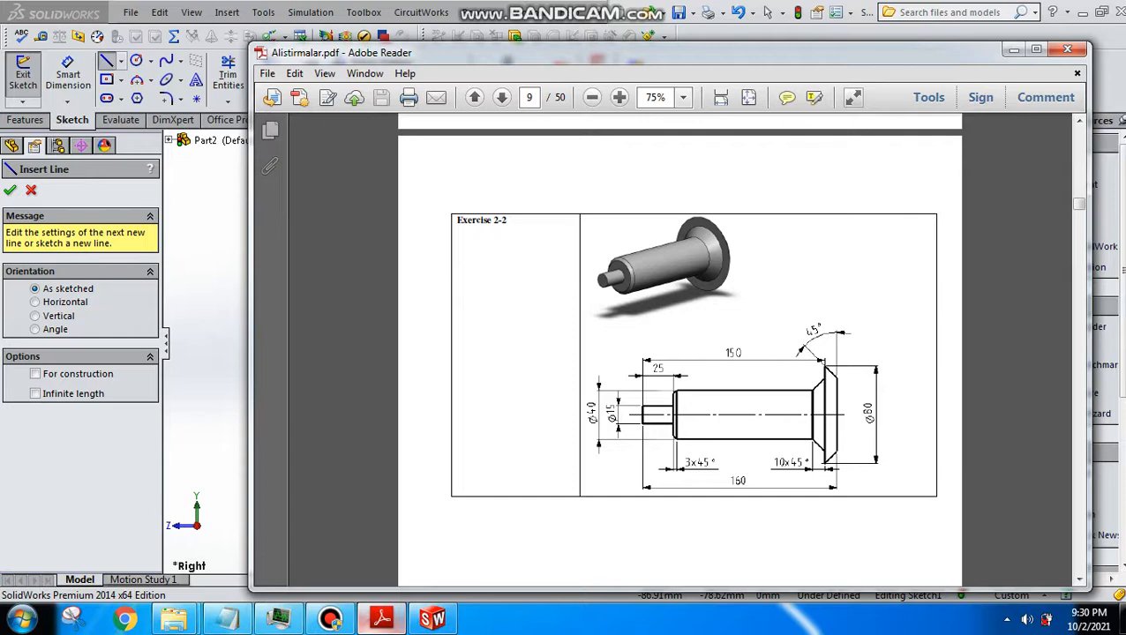
left_click(381, 618)
left_click(812, 279)
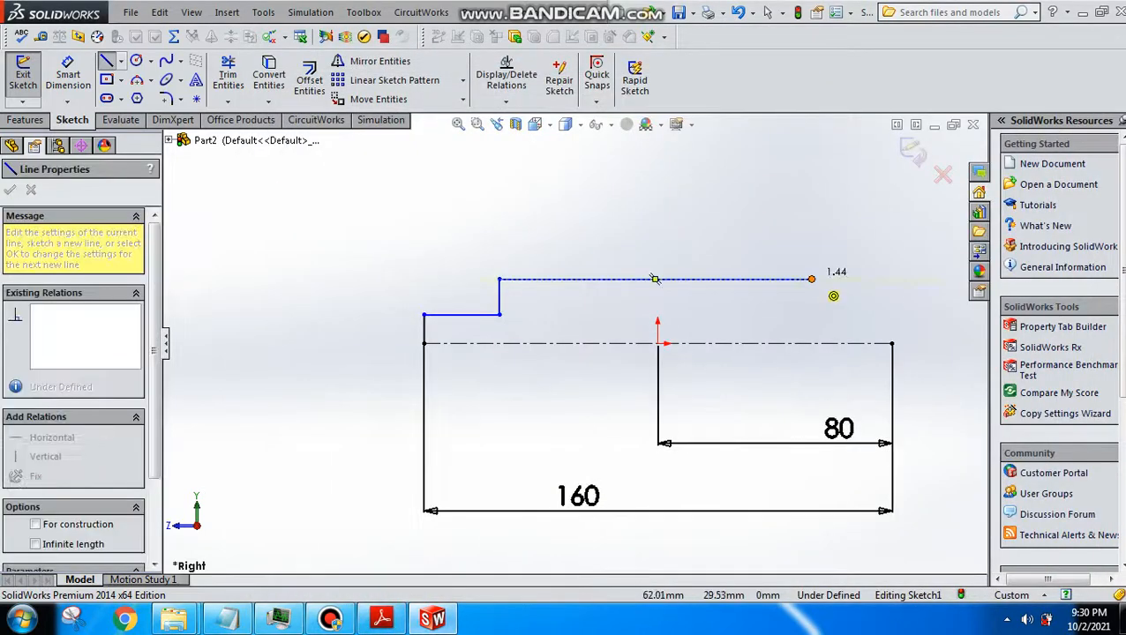
left_click(844, 253)
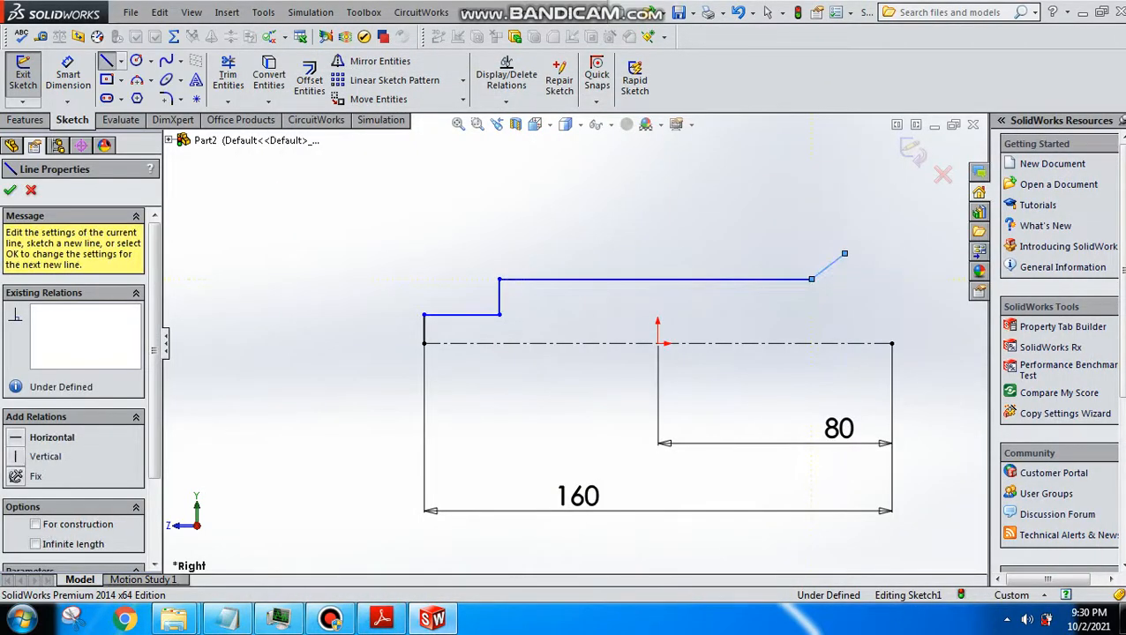
Step: Complete the flange outline with a vertical rise, a line slanting down and outward, and a vertical line about 27 mm long to the centerline's right endpoint
key("Escape")
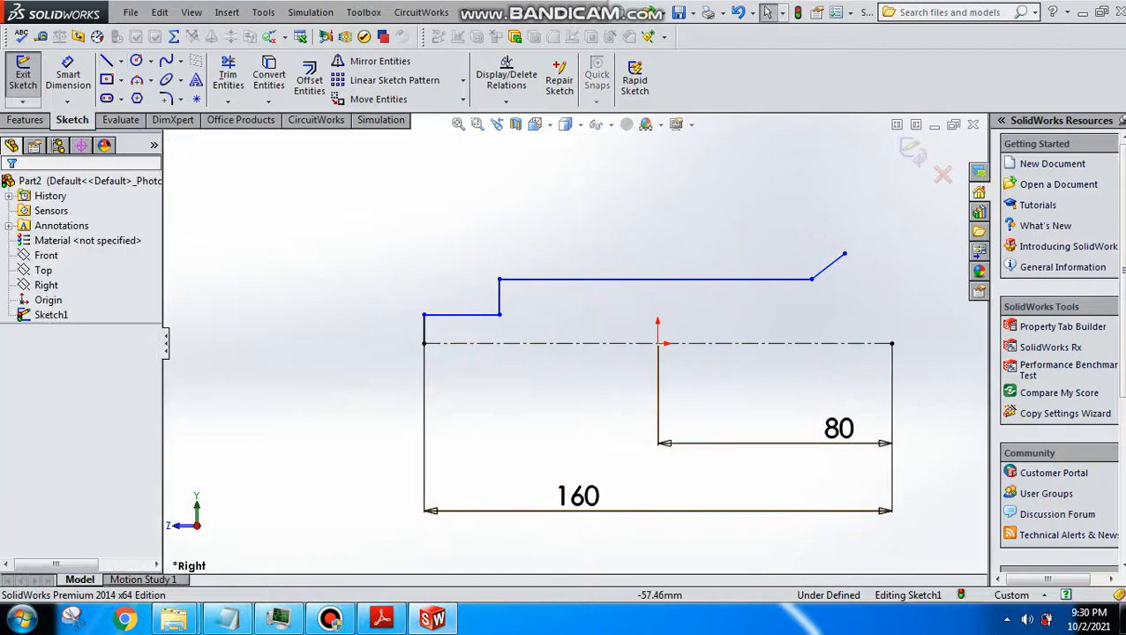
left_click(381, 617)
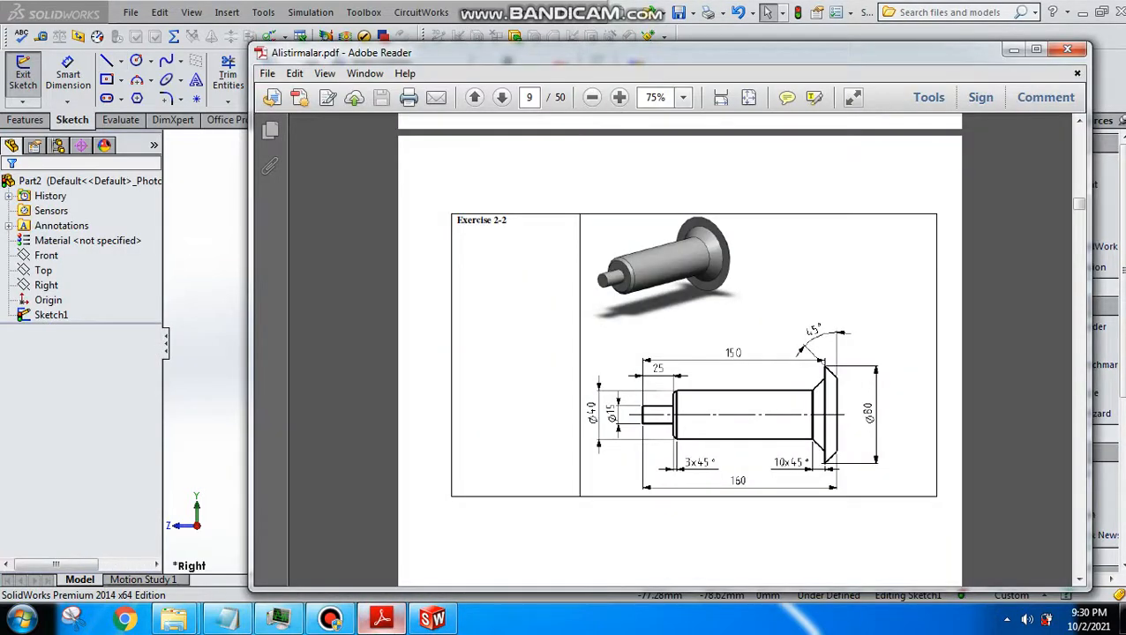
left_click(381, 617)
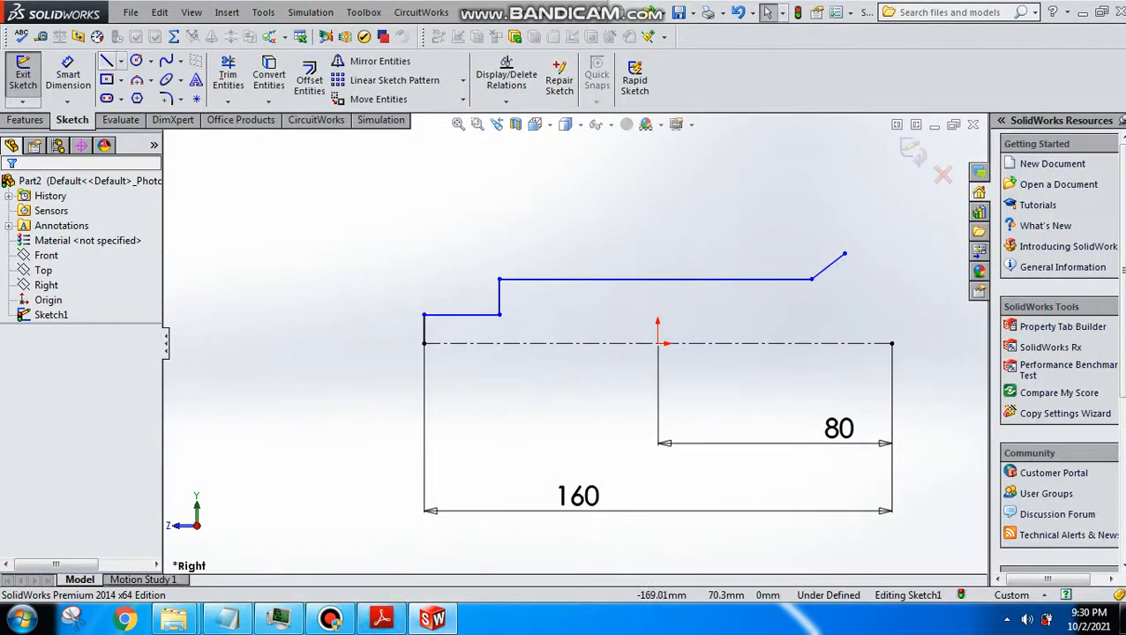
left_click(105, 60)
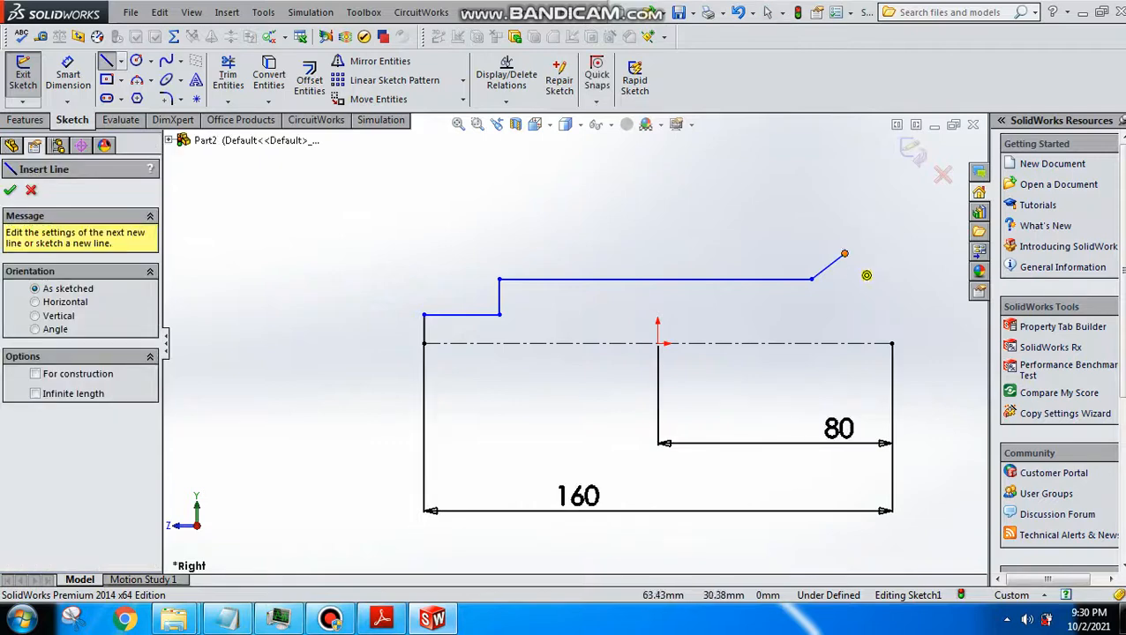
left_click(845, 254)
left_click(844, 201)
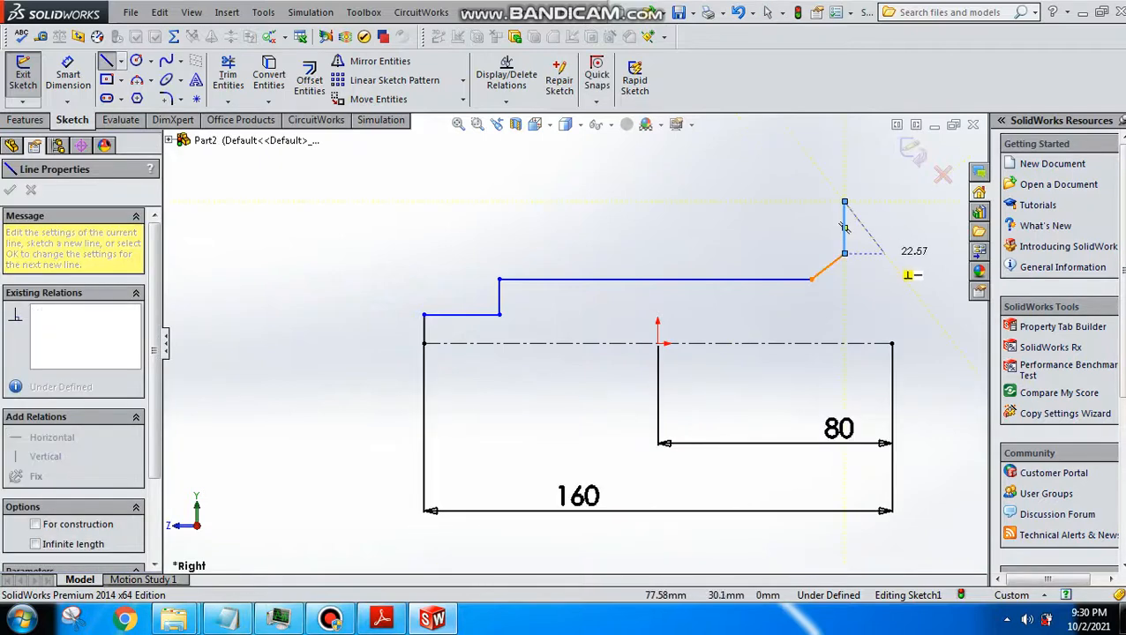
left_click(892, 263)
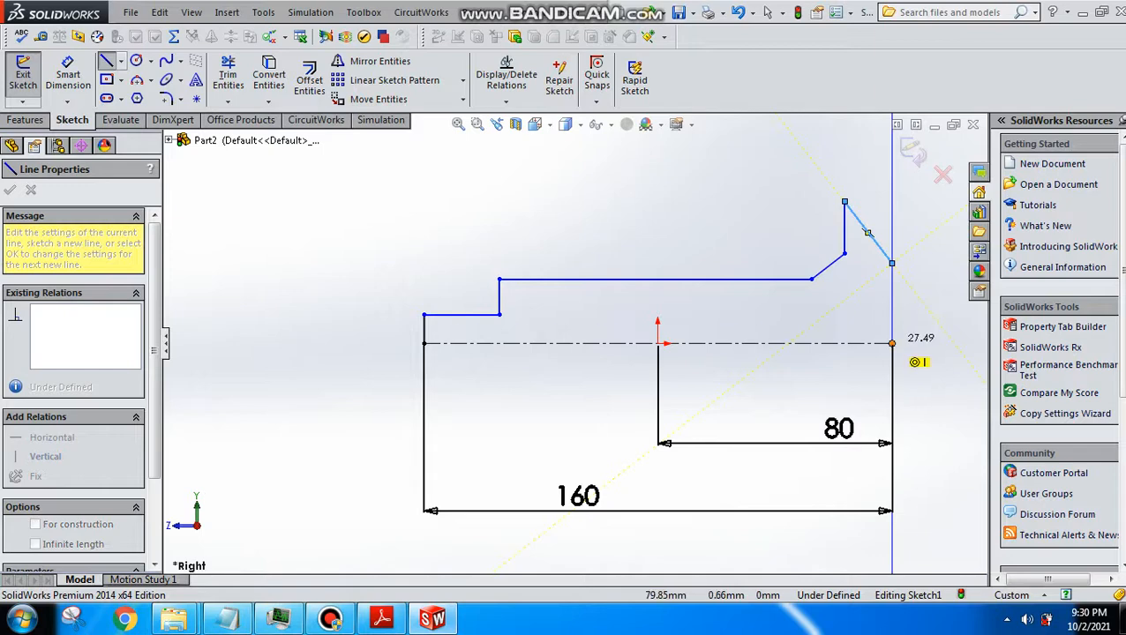
left_click(892, 342)
key("Escape")
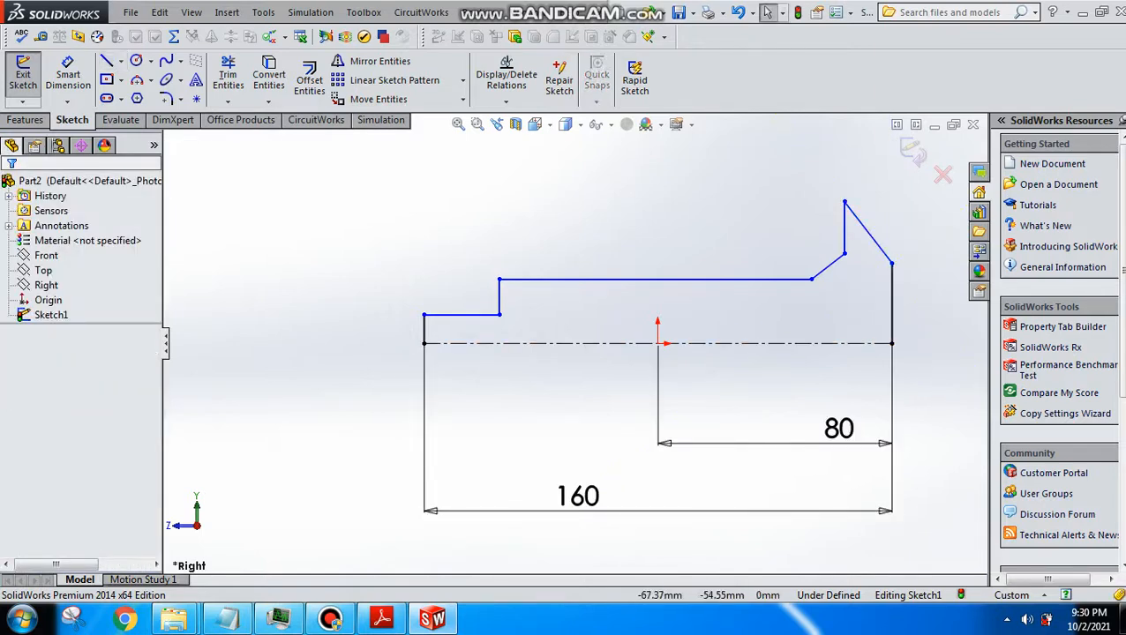
Step: Dimension the height of the flange's peak above the centerline as 40 mm
mouse_move(381, 618)
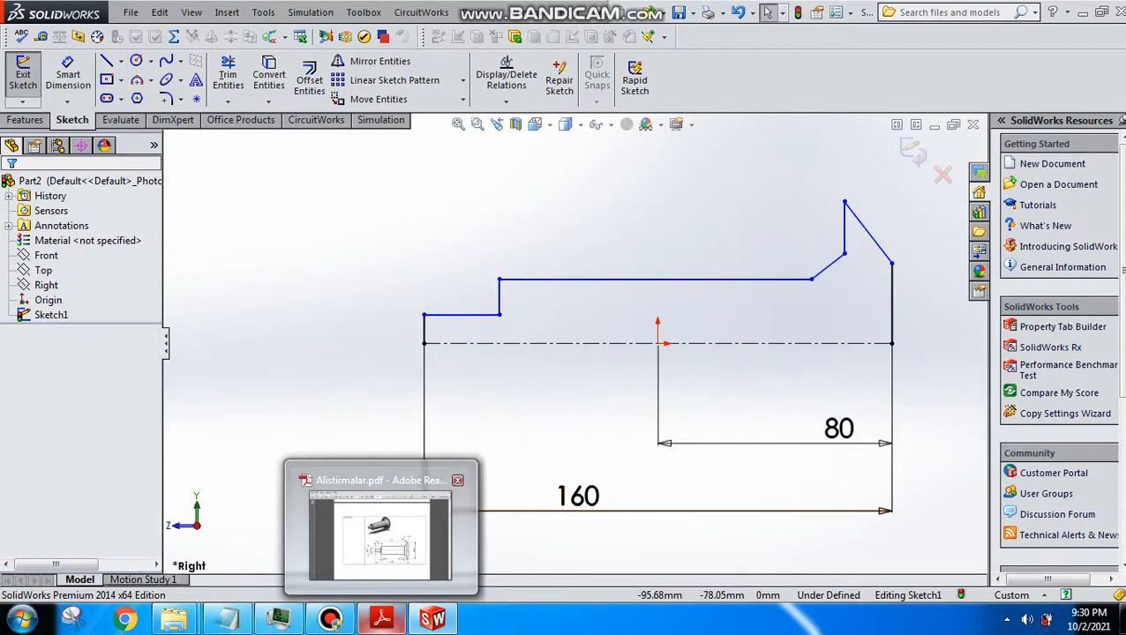
mouse_move(379, 529)
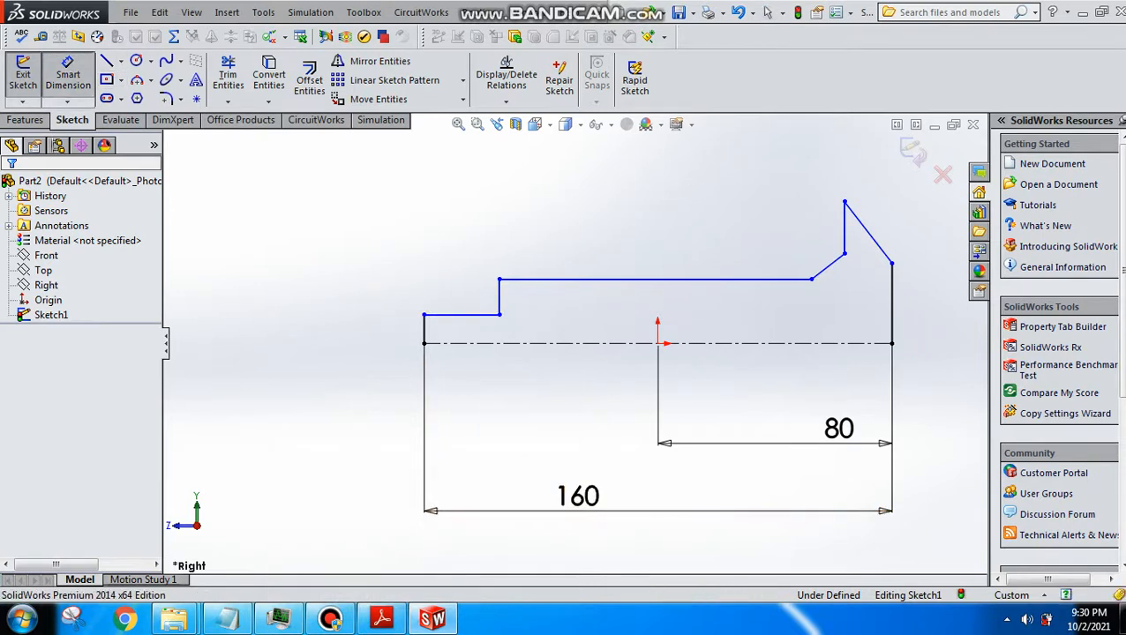
left_click(844, 203)
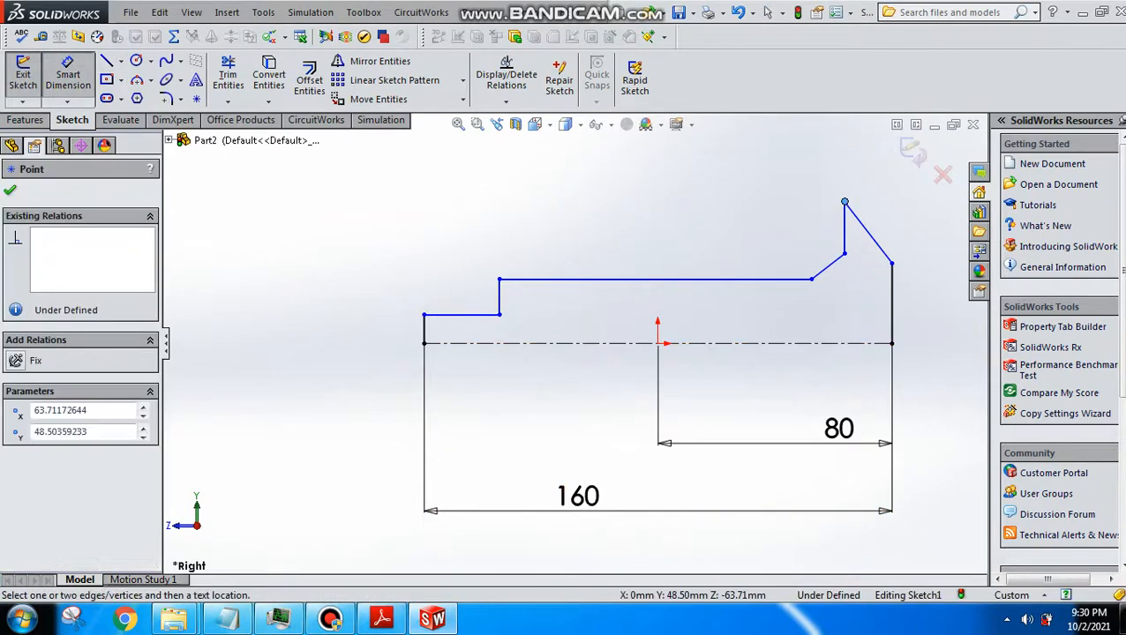
left_click(874, 343)
left_click(924, 338)
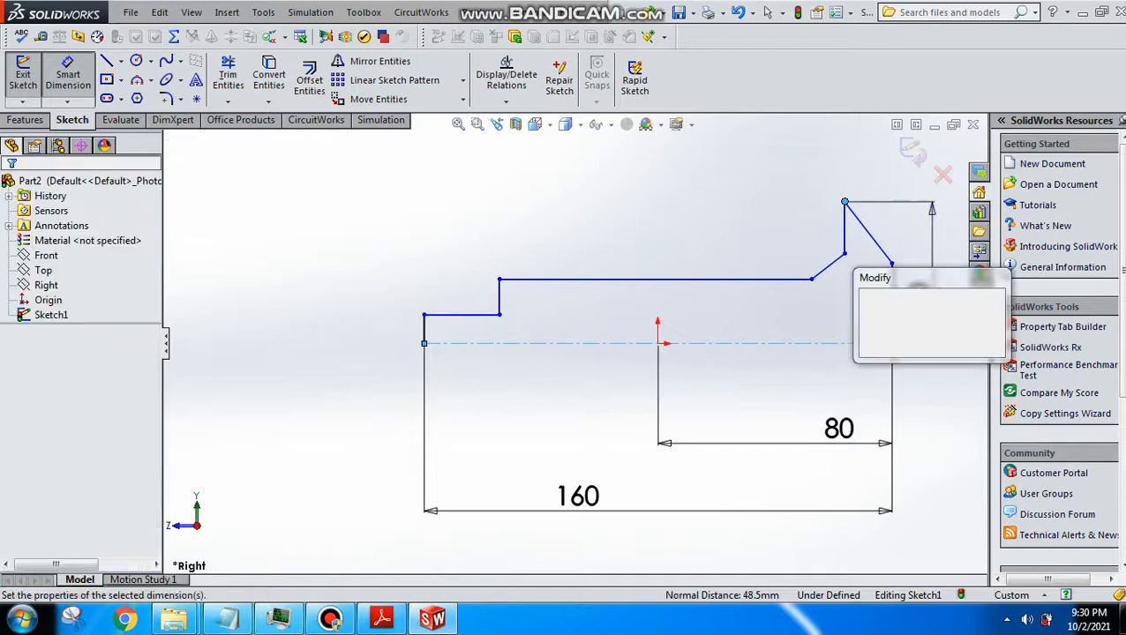
type("40")
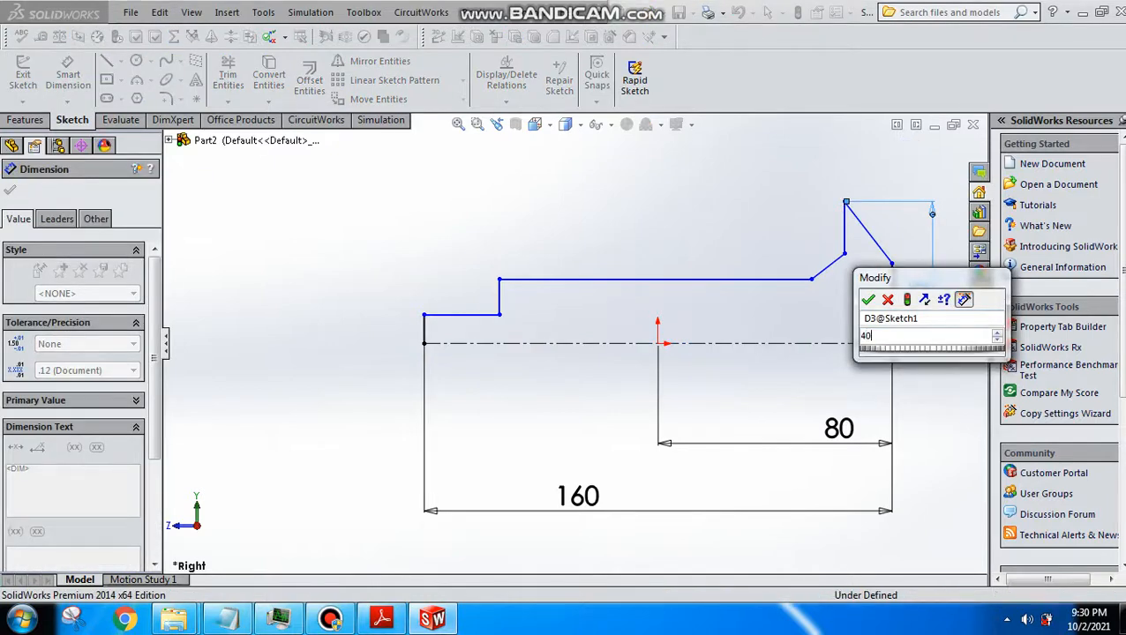
key("Return")
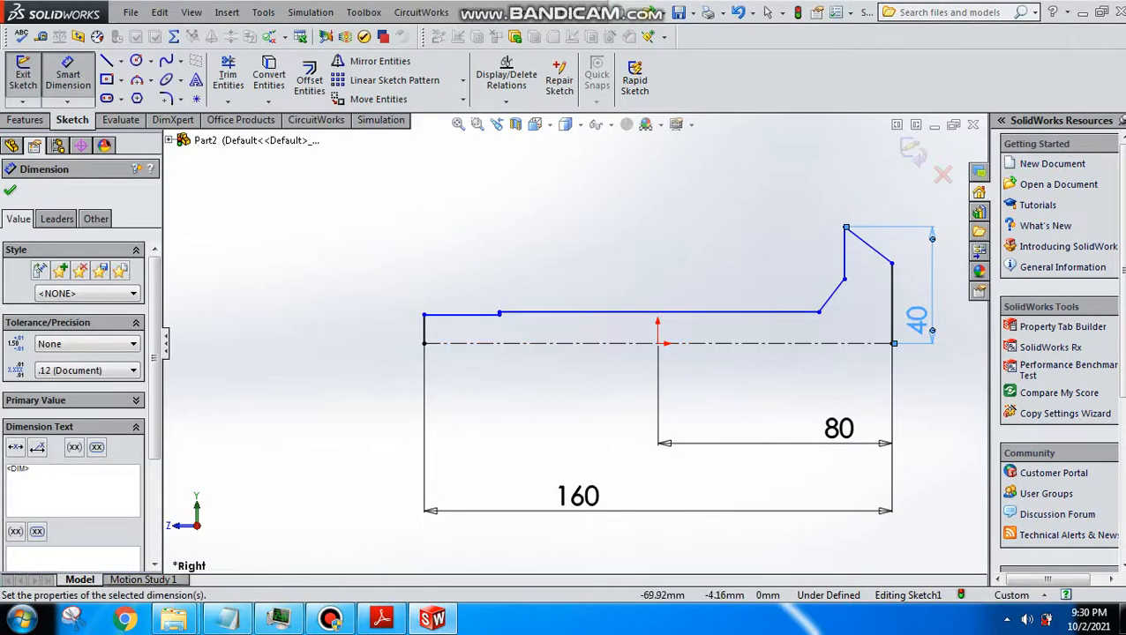
Step: Dimension the vertical line at the shaft's left end as 7.5 mm, half the Ø15 given in the Exercise 2-2 drawing
left_click(382, 618)
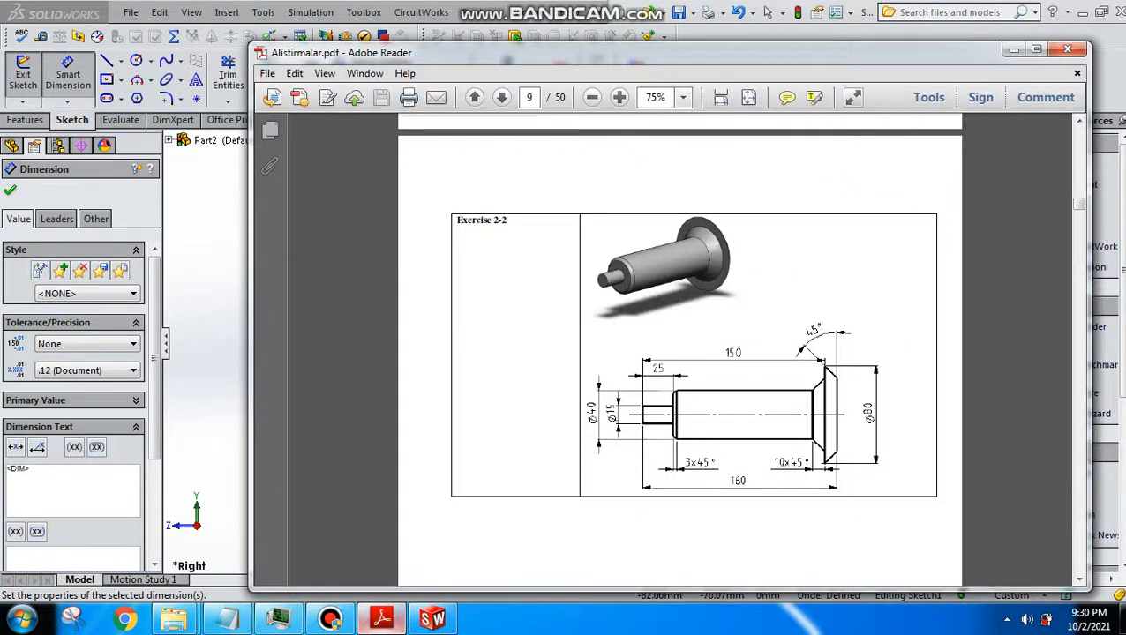
left_click(382, 618)
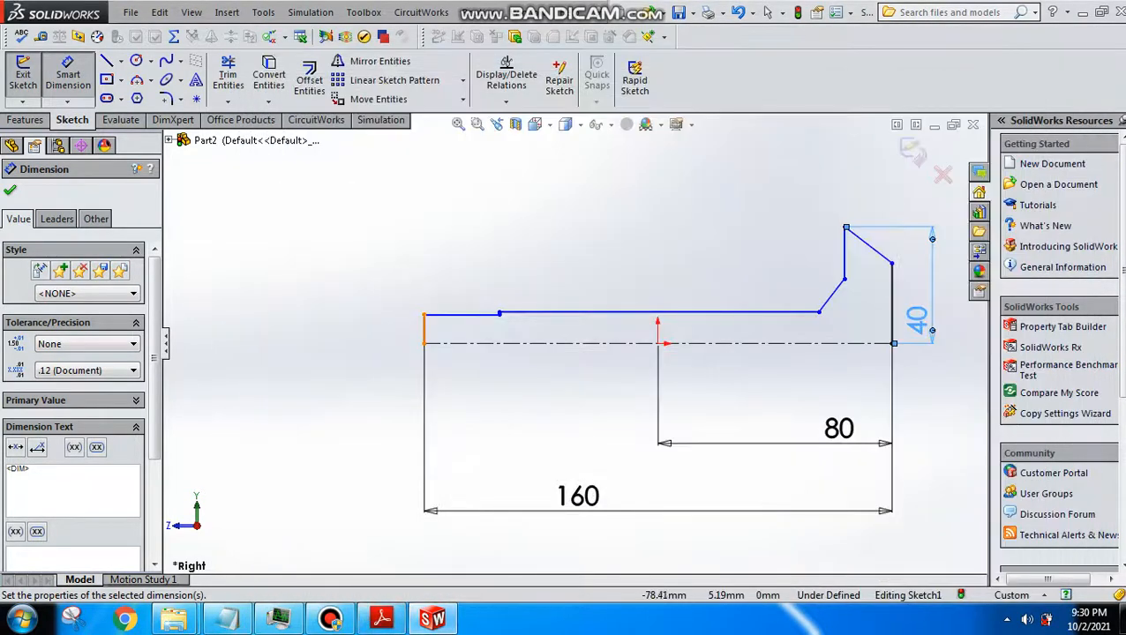
left_click(425, 328)
left_click(388, 329)
type("7.")
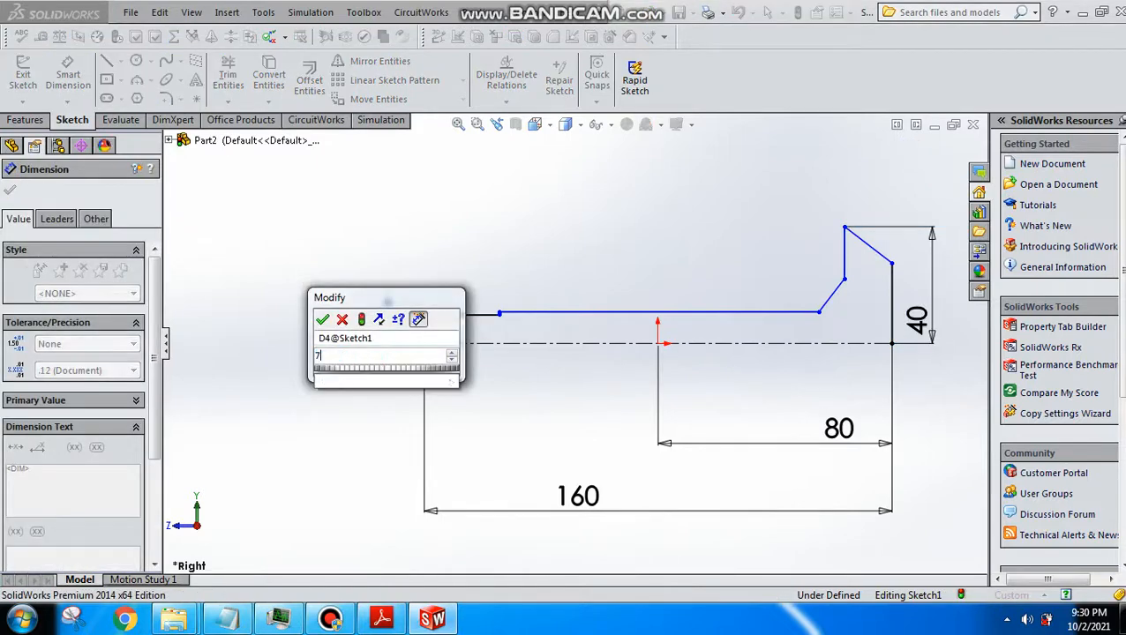
type("5")
key("Return")
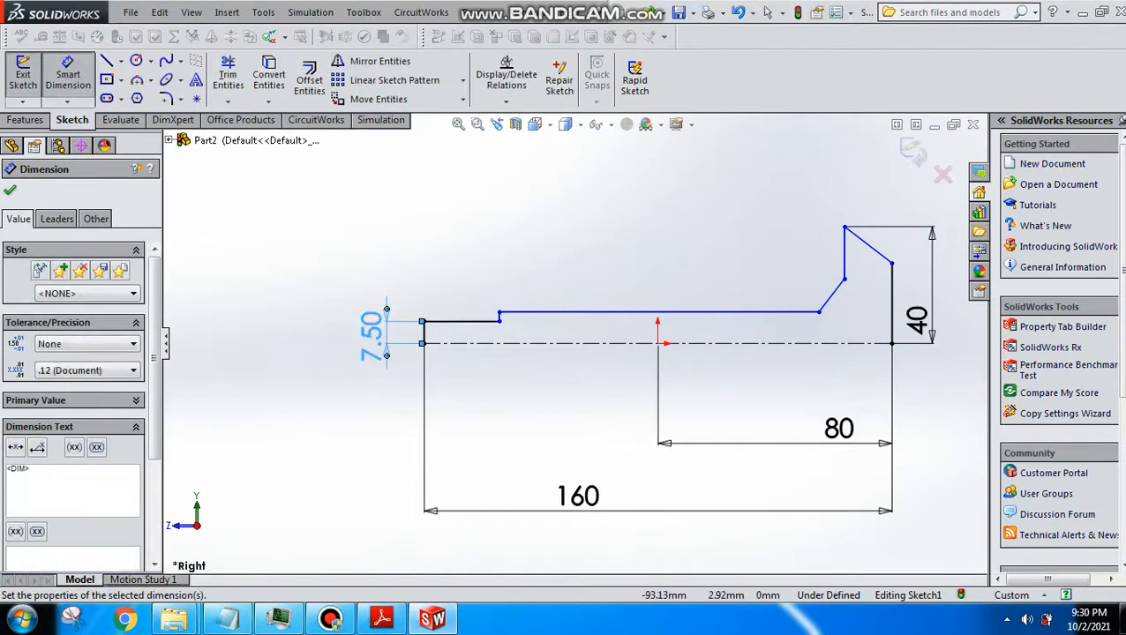
Step: Dimension the length of the small-diameter step's horizontal line as 25 mm, following the Exercise 2-2 drawing
left_click(382, 618)
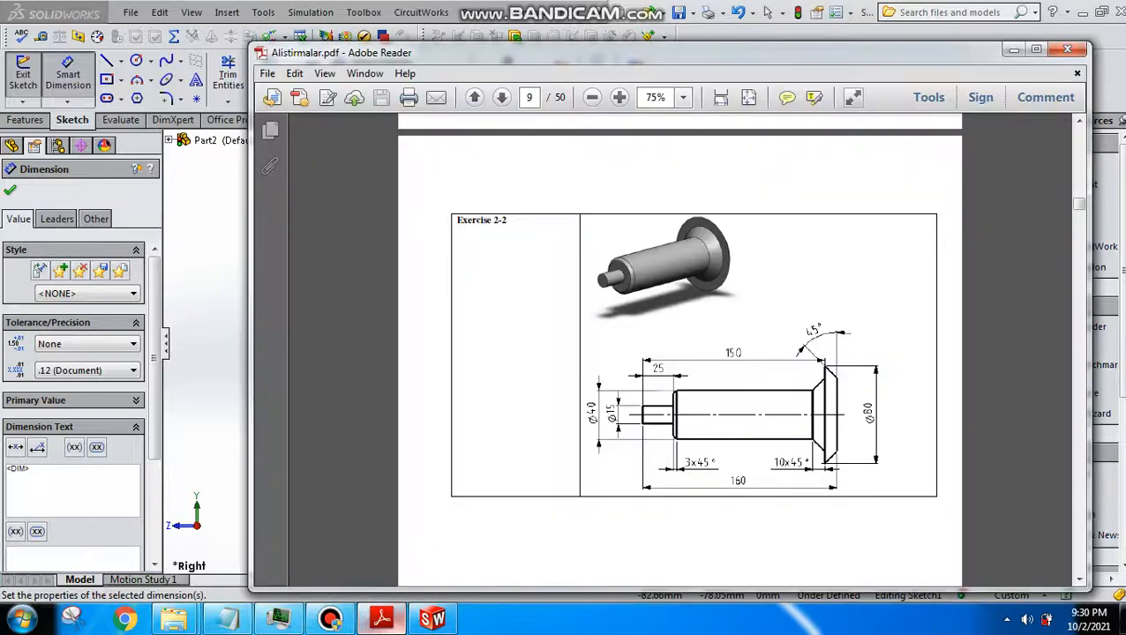
left_click(382, 618)
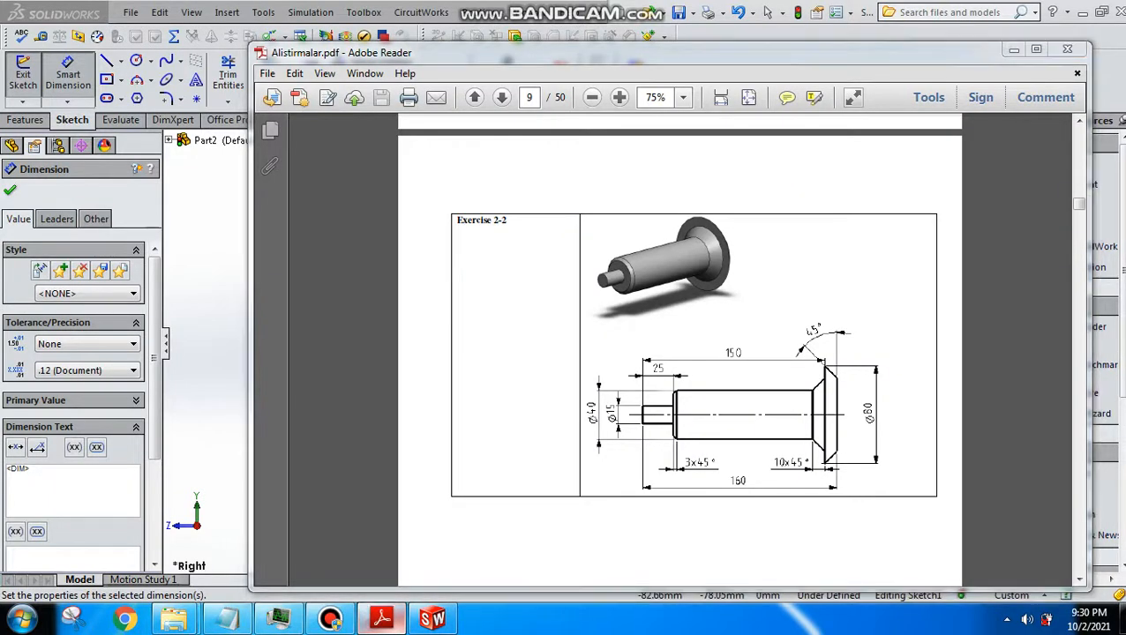
left_click(466, 321)
left_click(468, 283)
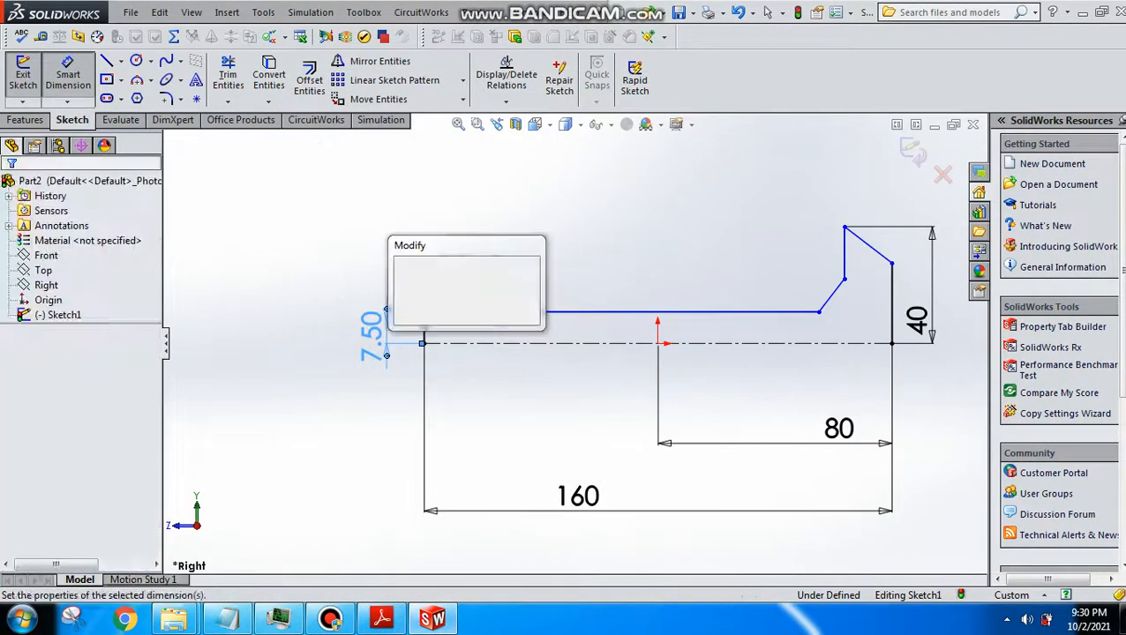
type("25")
key("Return")
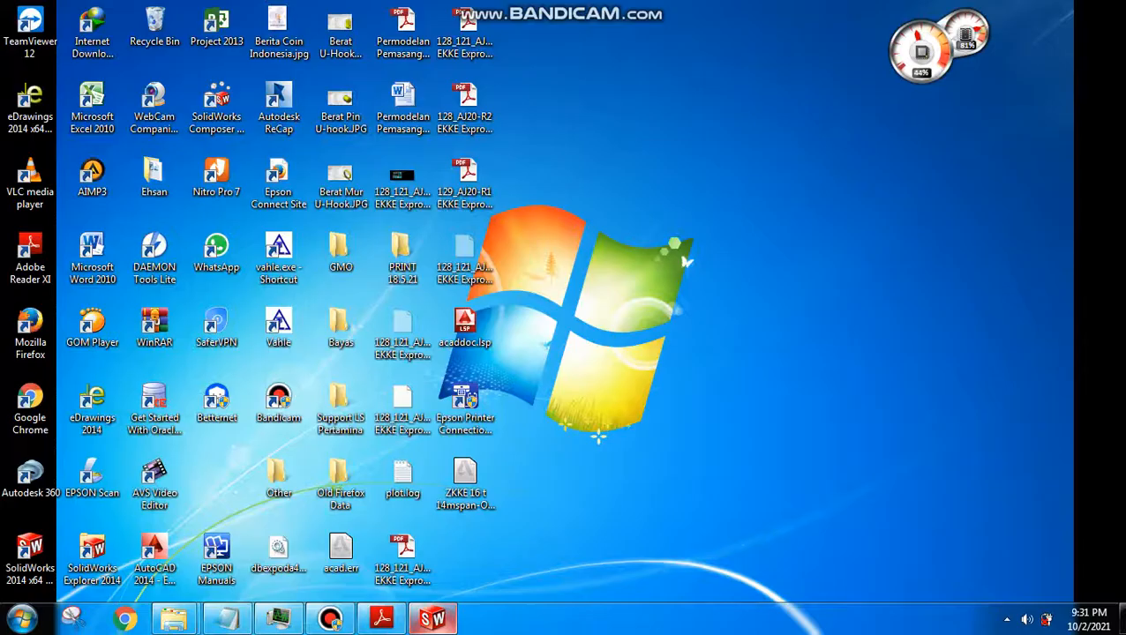
Step: Dimension the distance from the centerline to the long shaft line as 20 mm, half the Ø40 given in the exercise drawing
left_click(432, 617)
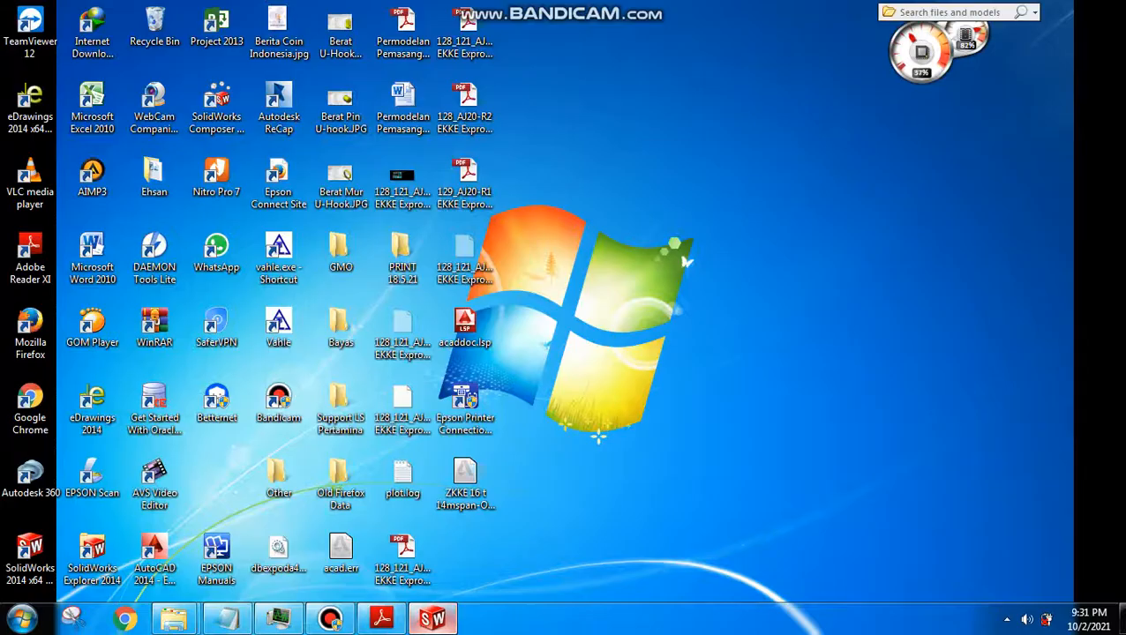
left_click(432, 617)
left_click(381, 618)
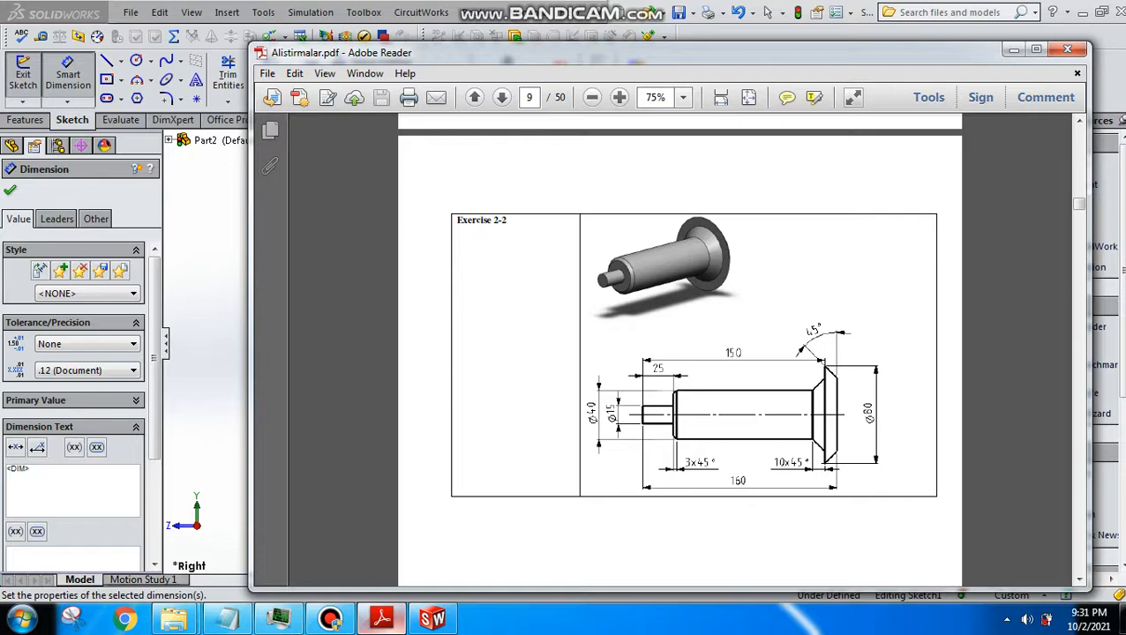
left_click(381, 617)
left_click(547, 312)
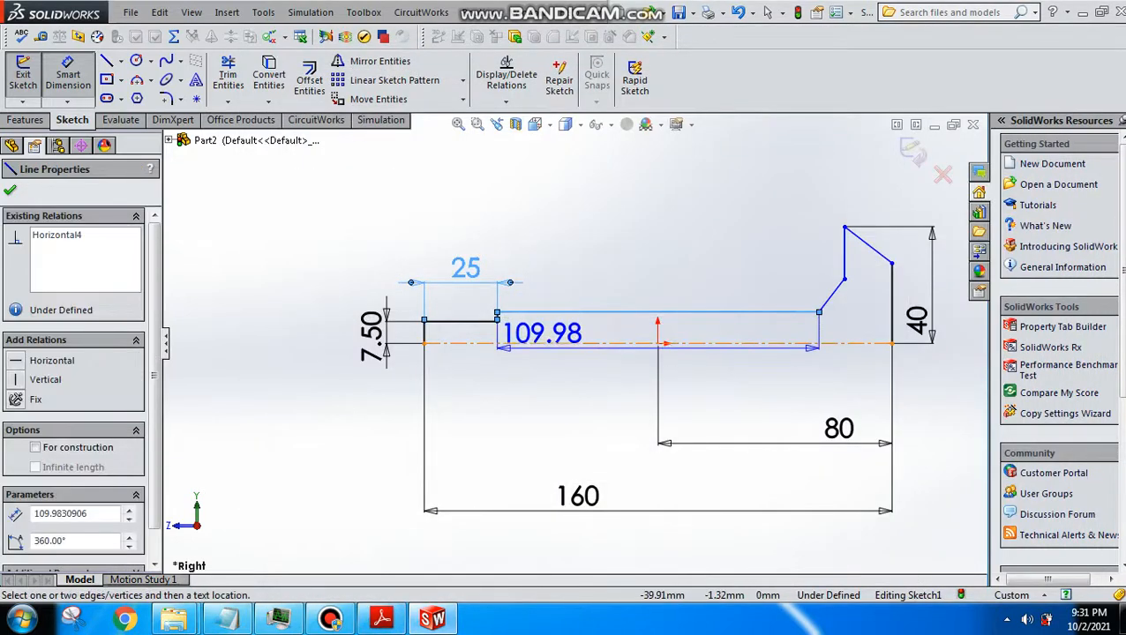
left_click(525, 343)
left_click(555, 256)
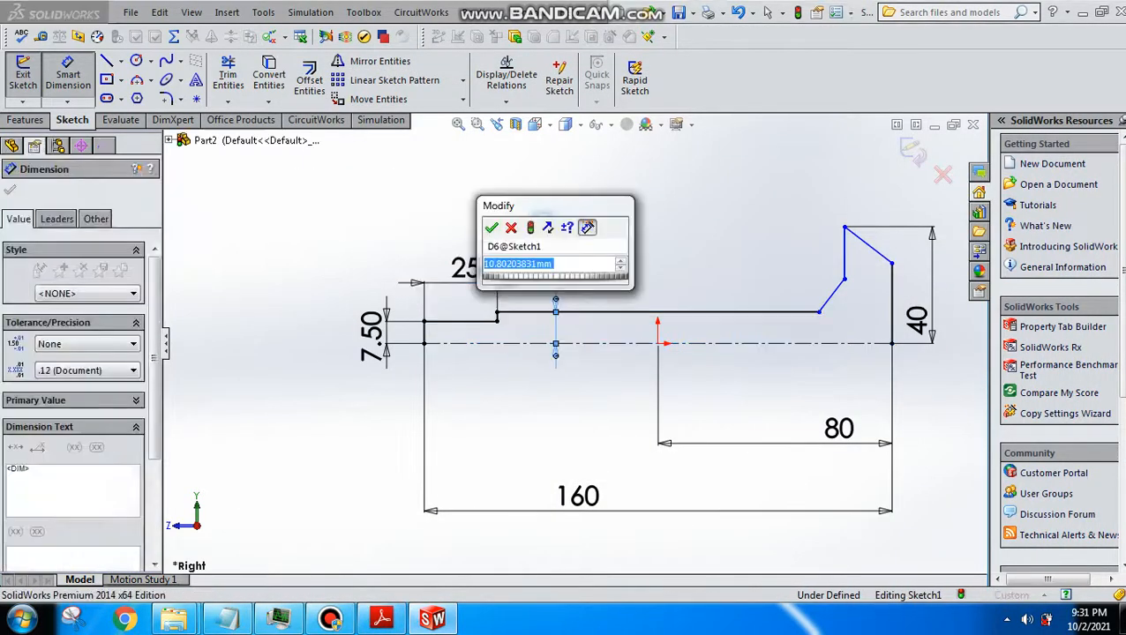
type("20")
key("Return")
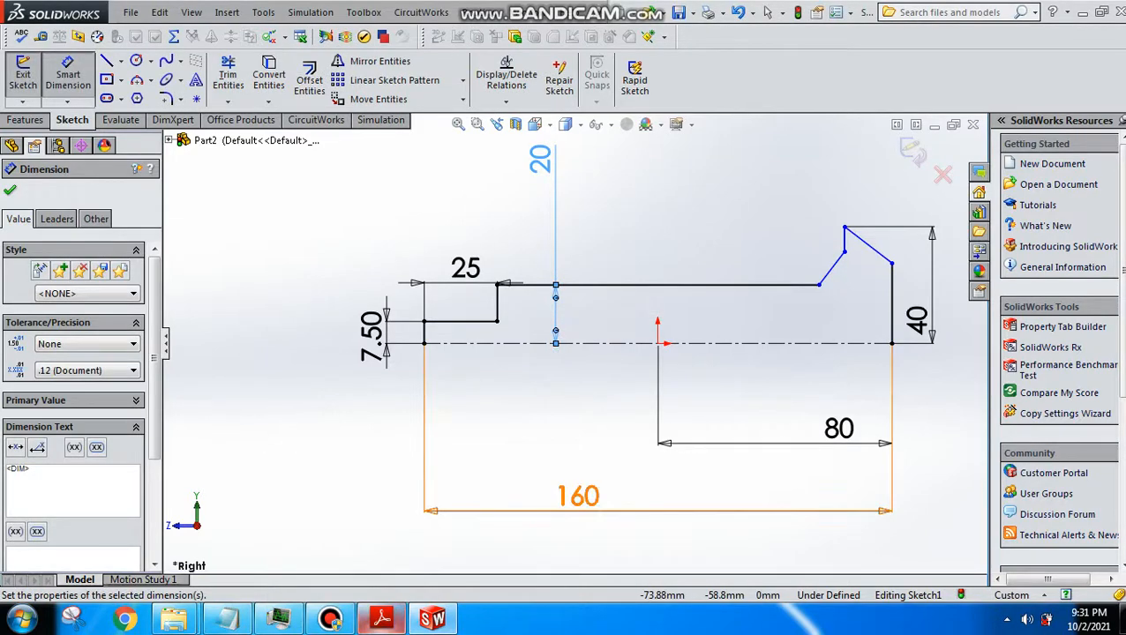
Step: Check the 10x45° chamfer in the exercise drawing and dimension the horizontal distance between the ends of the flange's inner slanted line as 10 mm
left_click(382, 617)
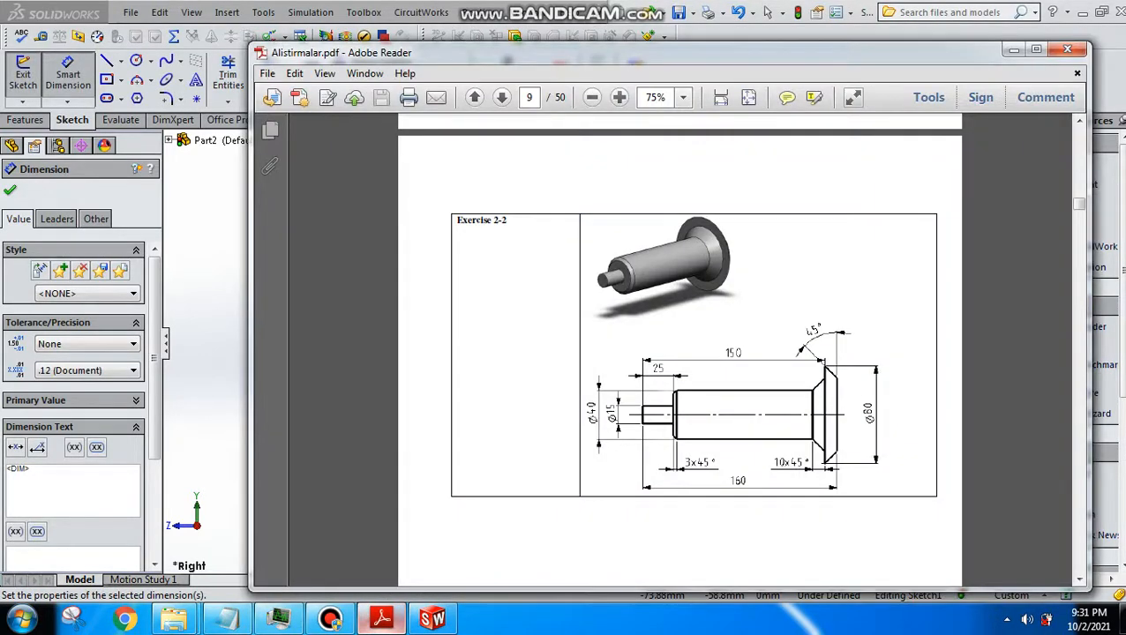
left_click(382, 618)
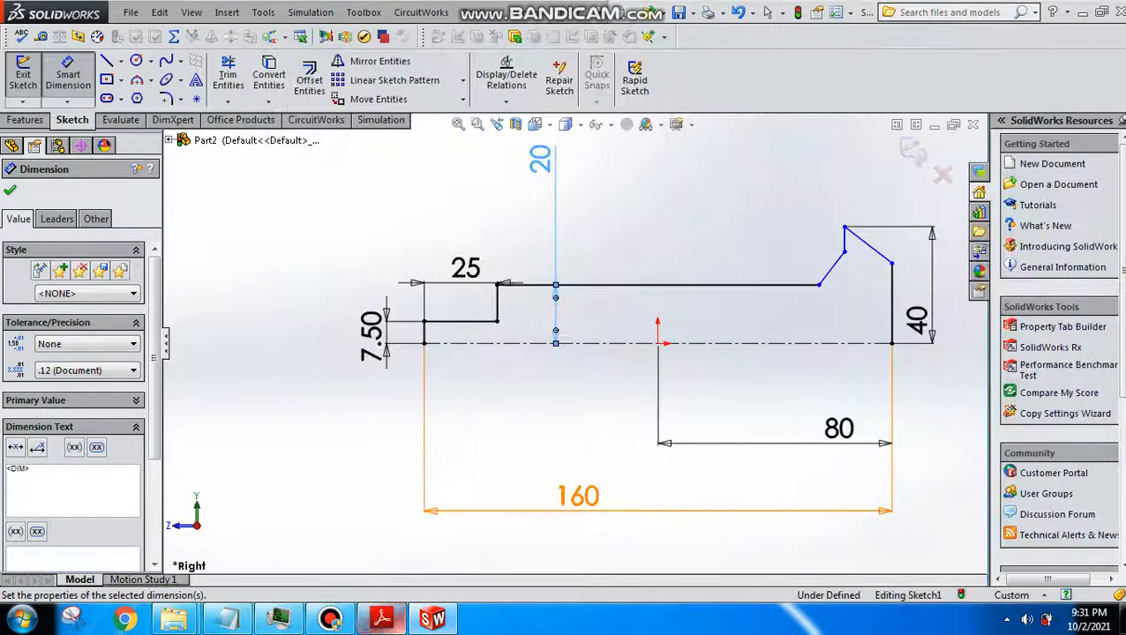
mouse_move(432, 617)
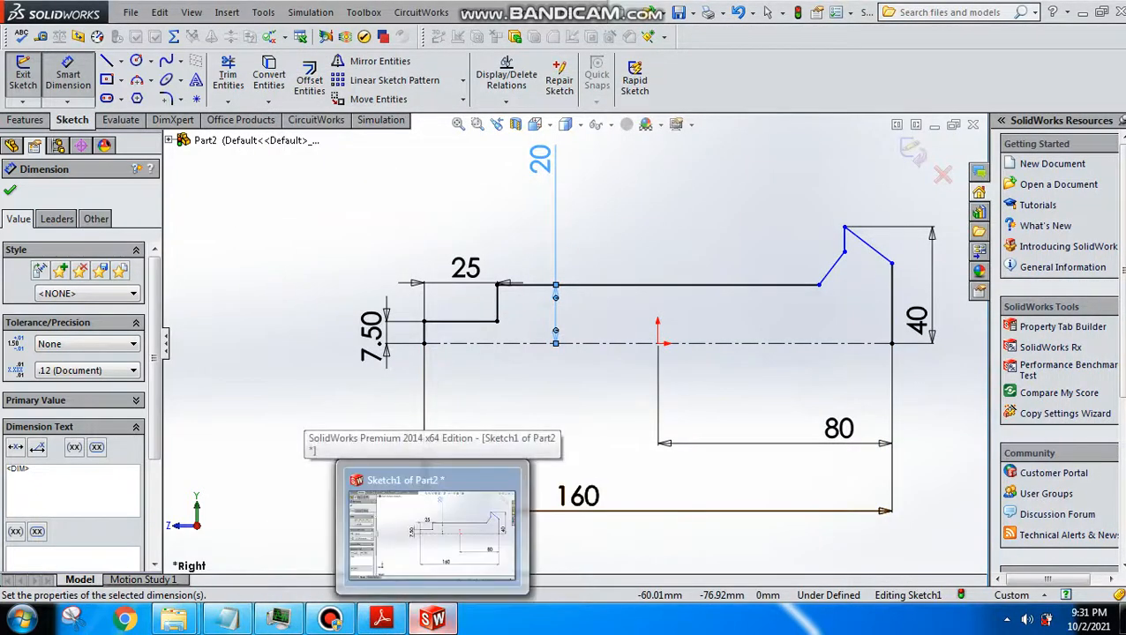
mouse_move(379, 534)
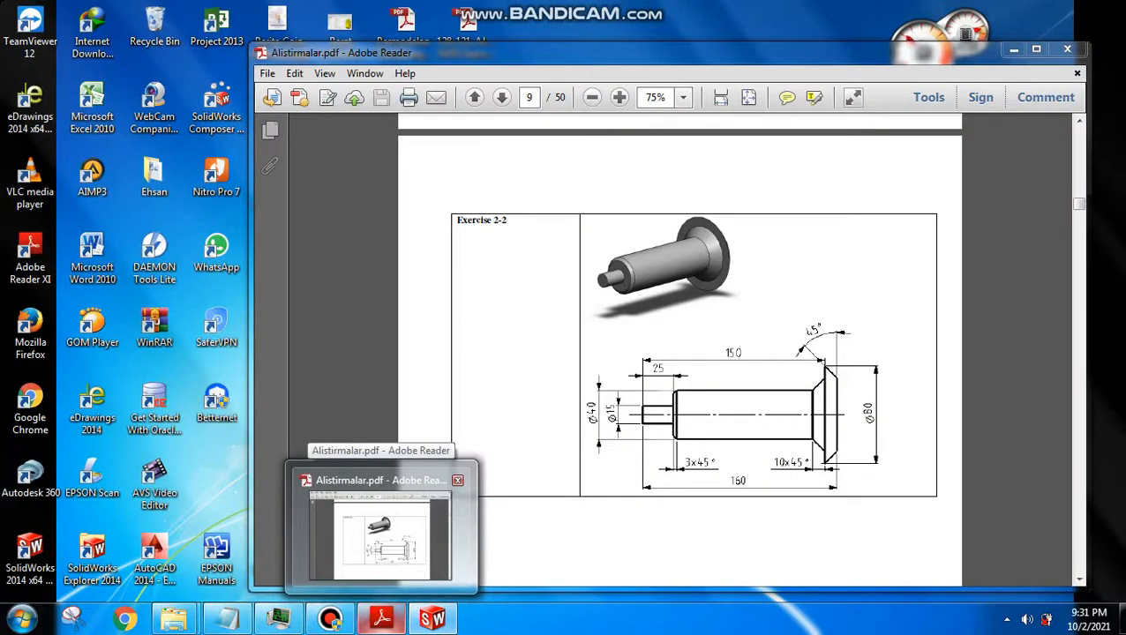
left_click(379, 533)
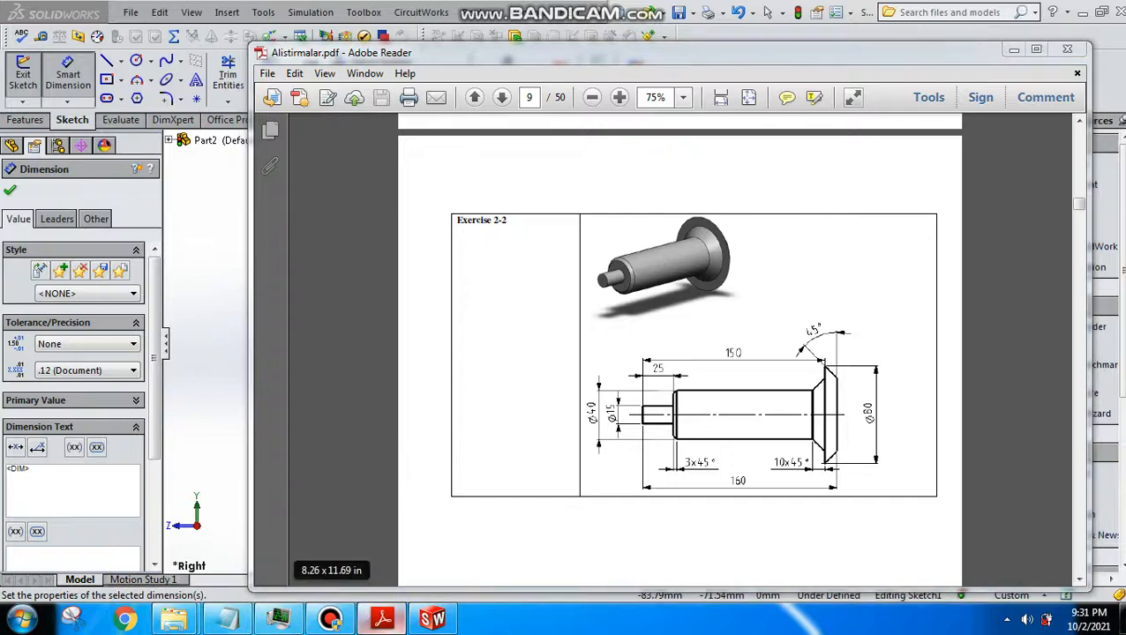
left_click(382, 619)
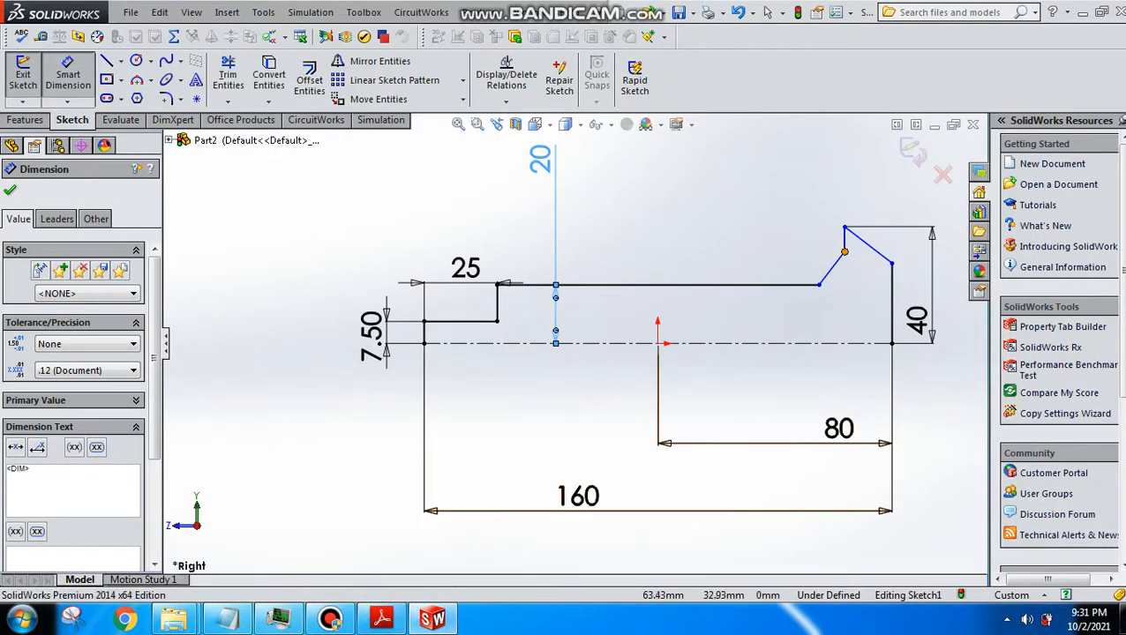
left_click(844, 253)
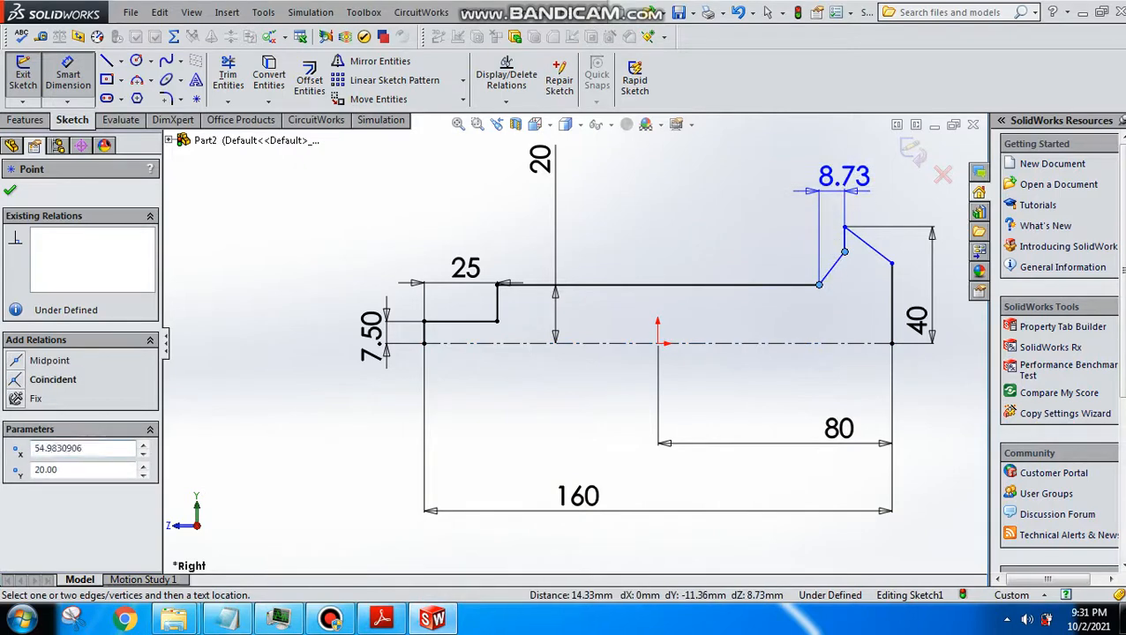
left_click(845, 180)
type("10")
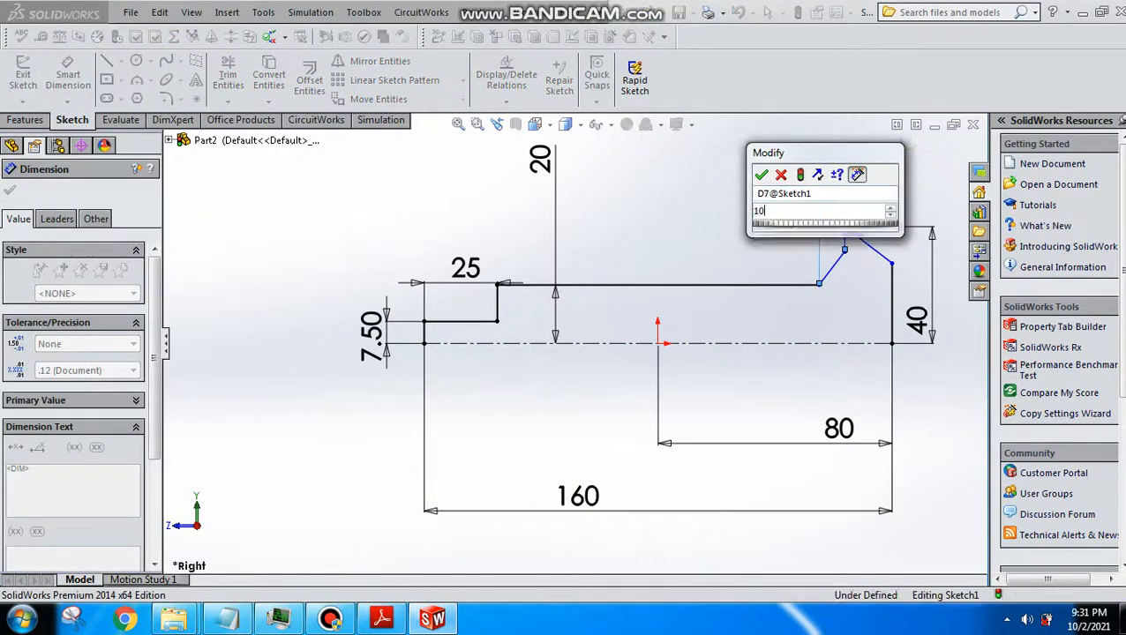
key("Return")
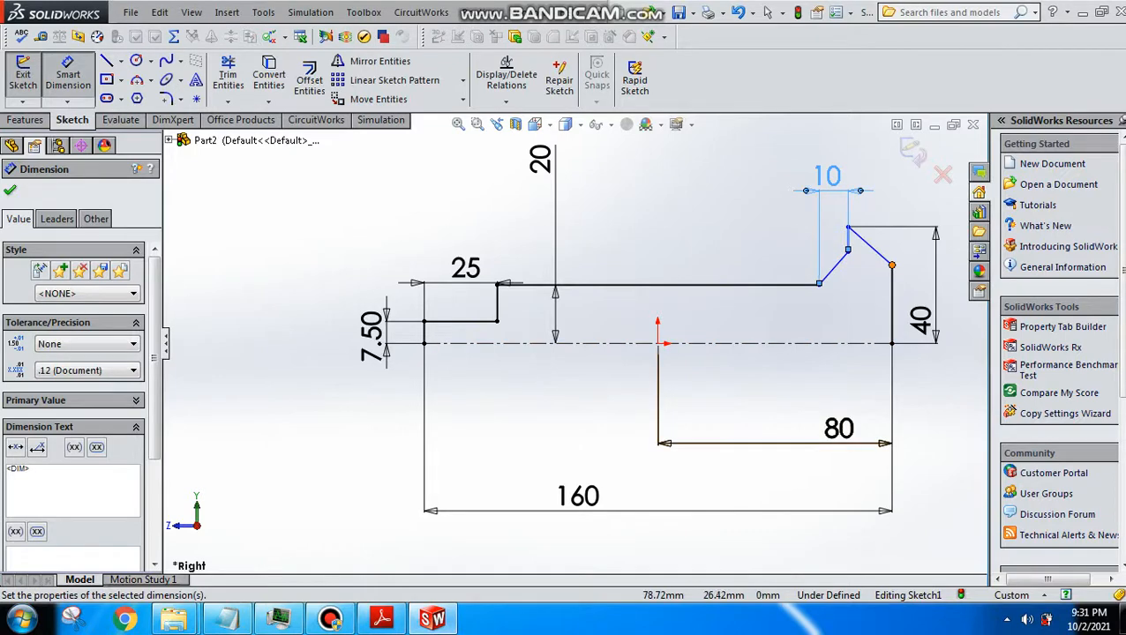
Step: Check the exercise drawing and dimension the angle between the flange's outer slanted line and the vertical end line as 45°
left_click(382, 618)
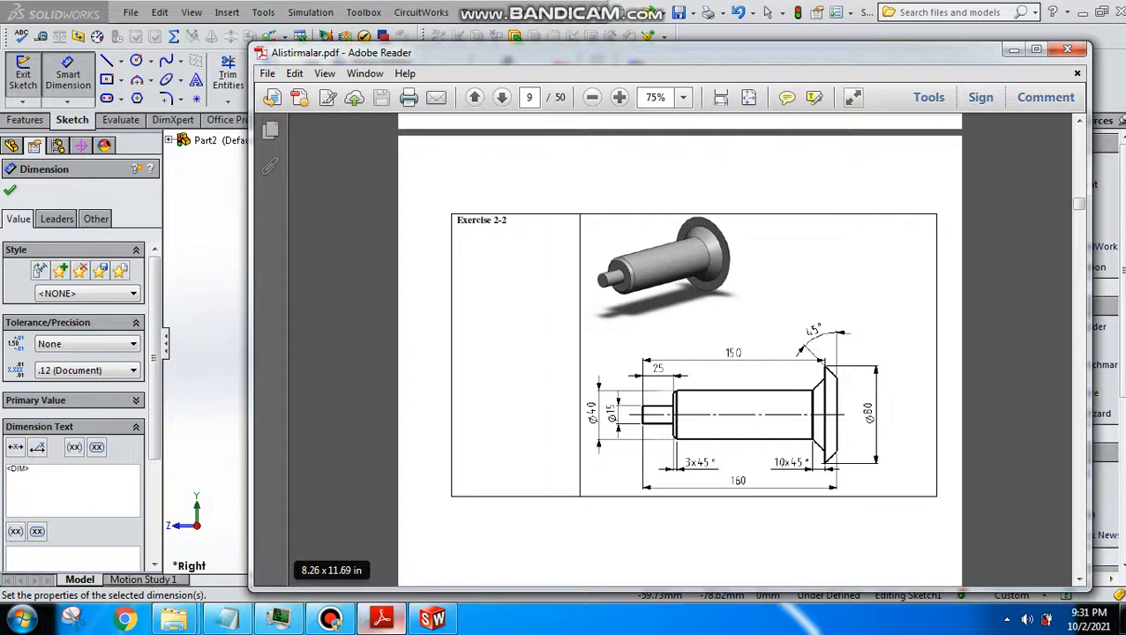
left_click(382, 618)
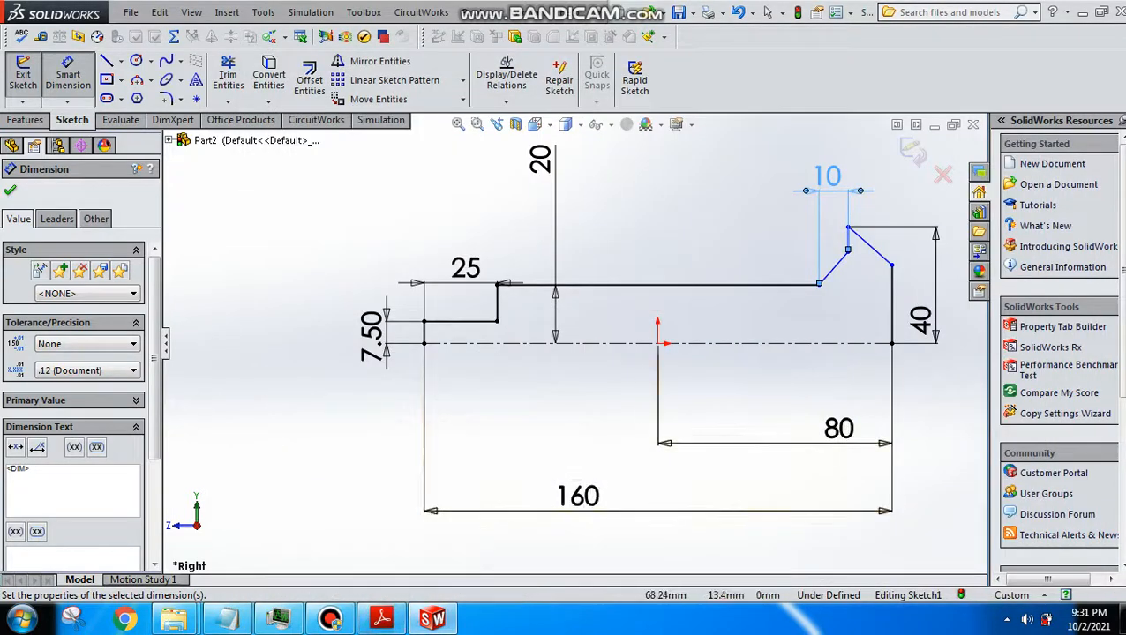
left_click(892, 284)
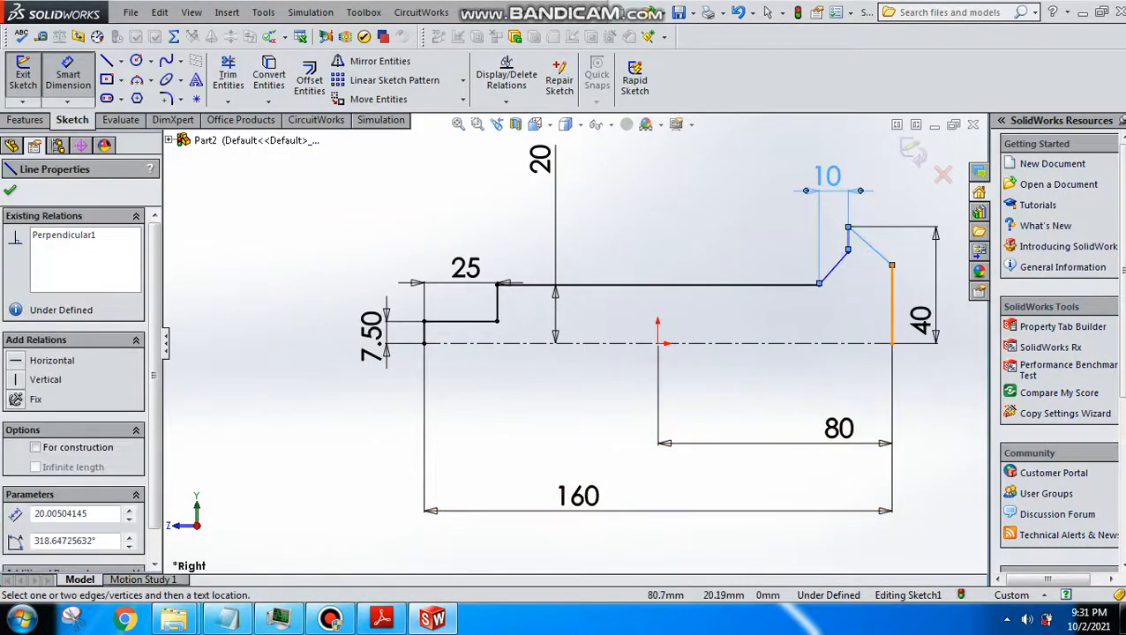
left_click(892, 284)
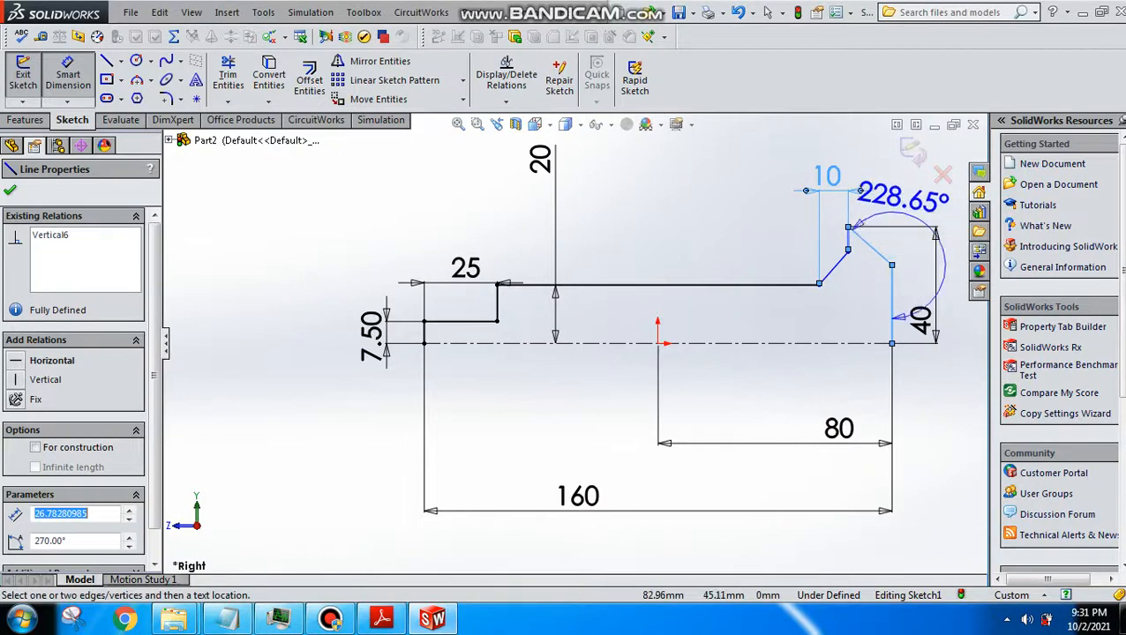
left_click(858, 193)
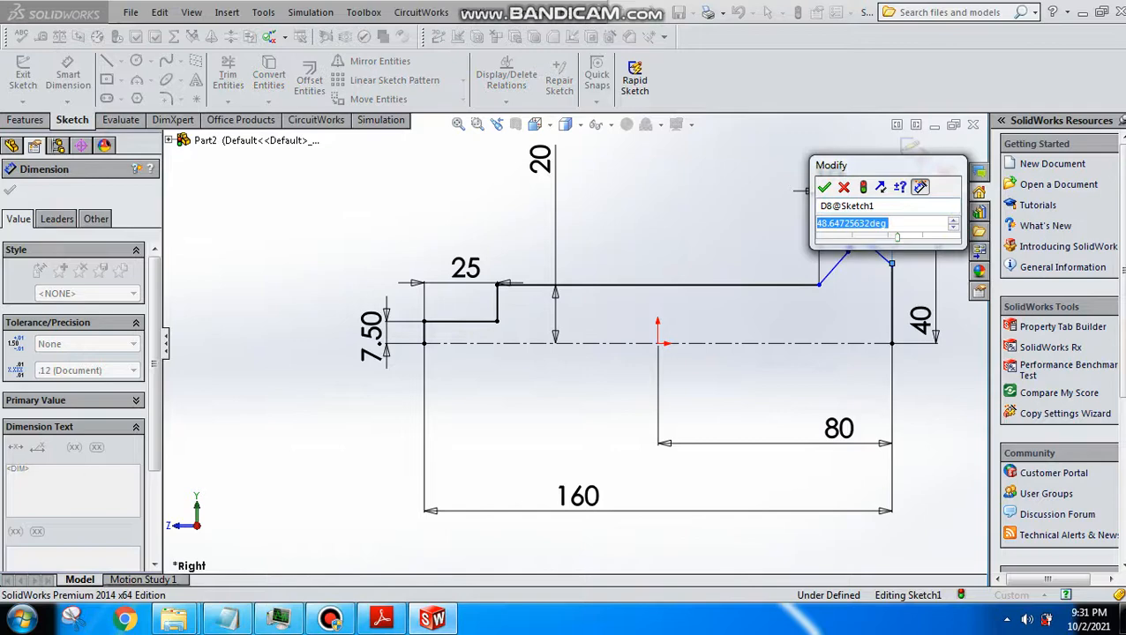
type("45")
key("Return")
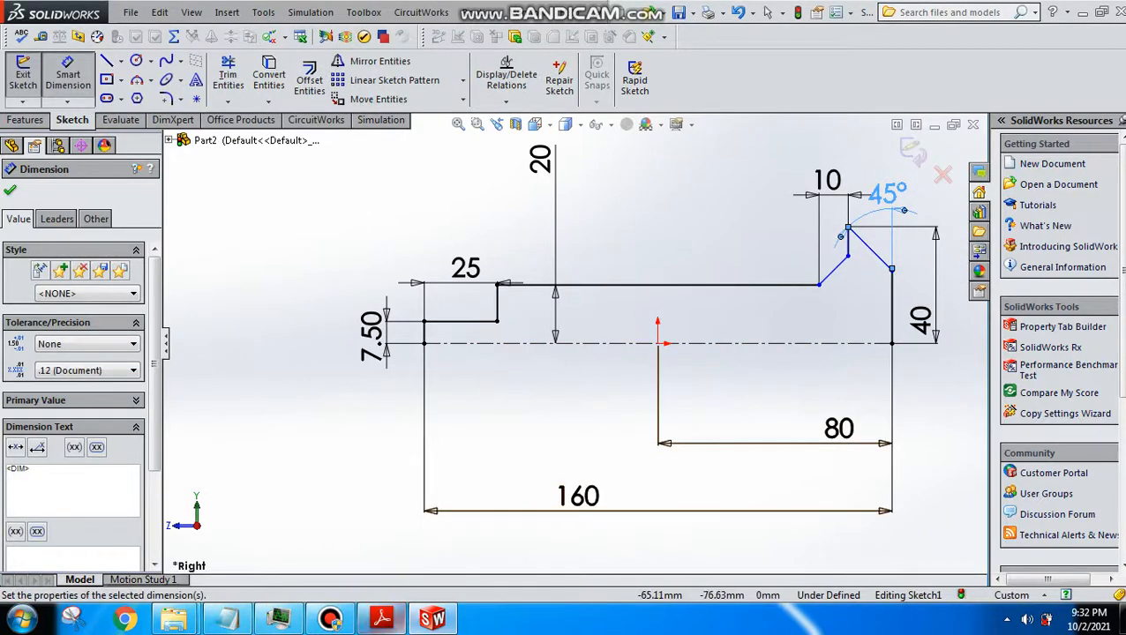
Step: Compare the sketch with the Exercise 2-2 drawing to find the length dimension still missing for the flange position
left_click(382, 617)
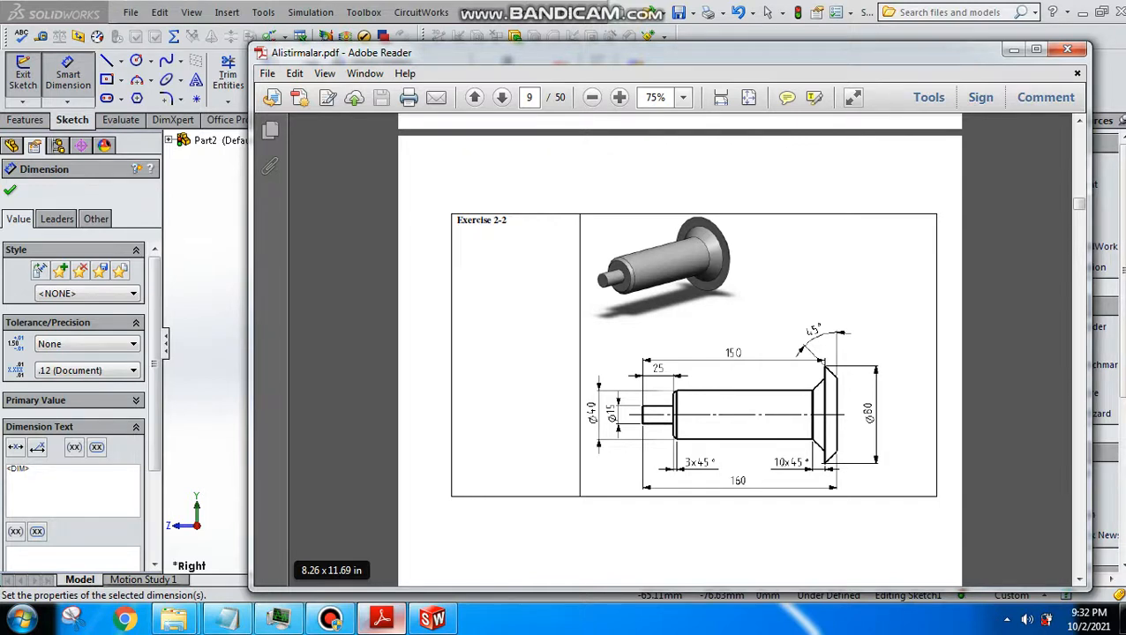
left_click(382, 618)
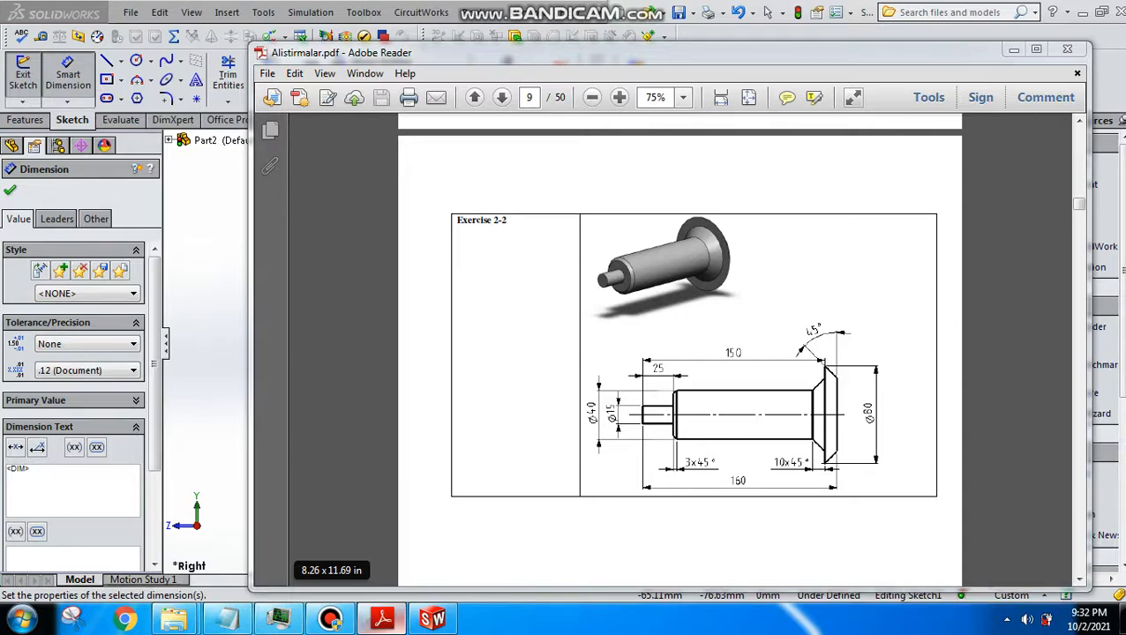
left_click(382, 617)
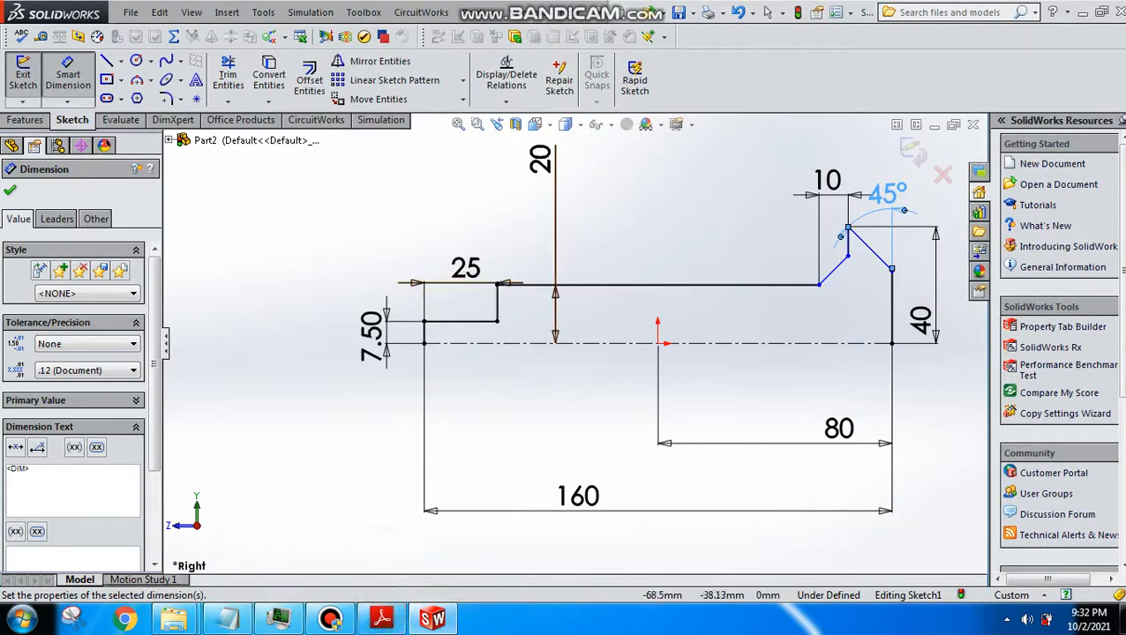
left_click(382, 617)
left_click(382, 618)
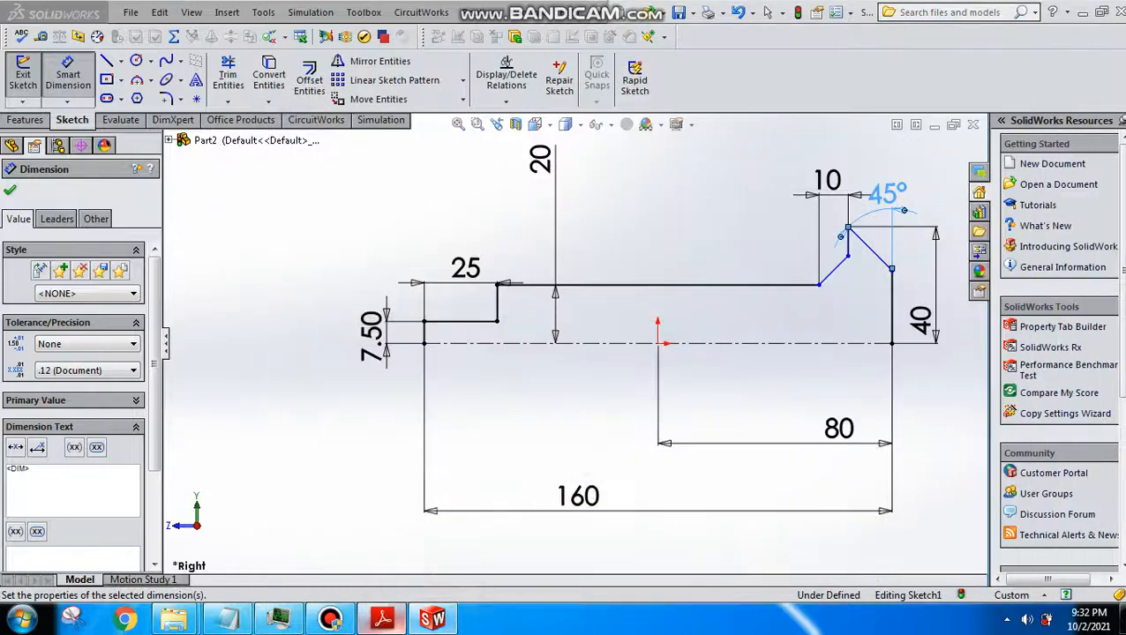
left_click(382, 617)
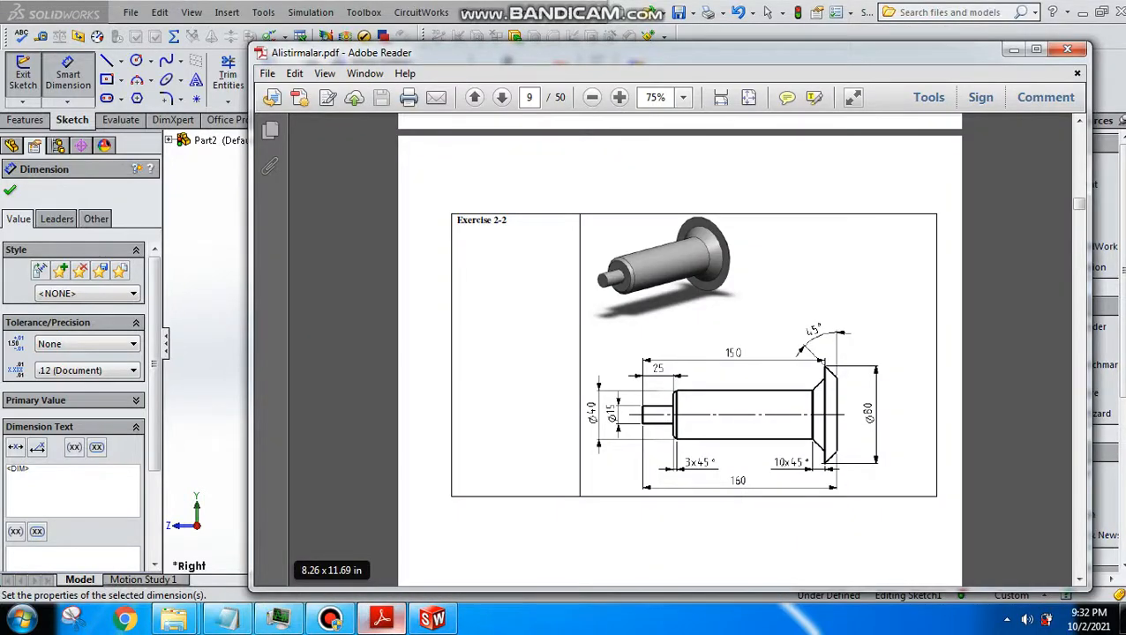
left_click(382, 618)
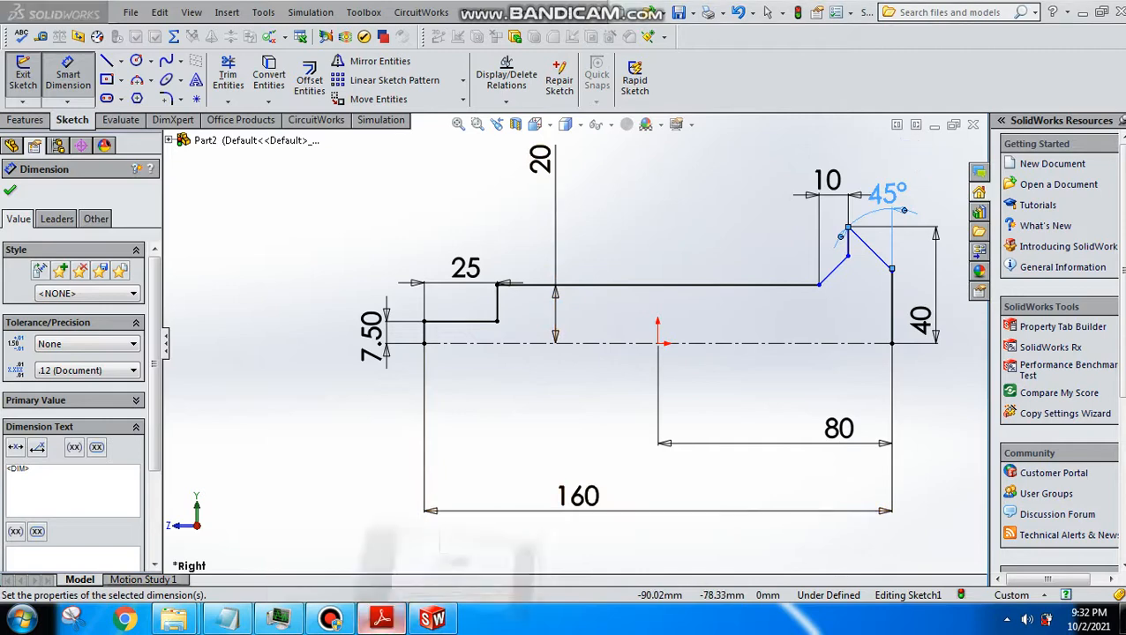
left_click(382, 617)
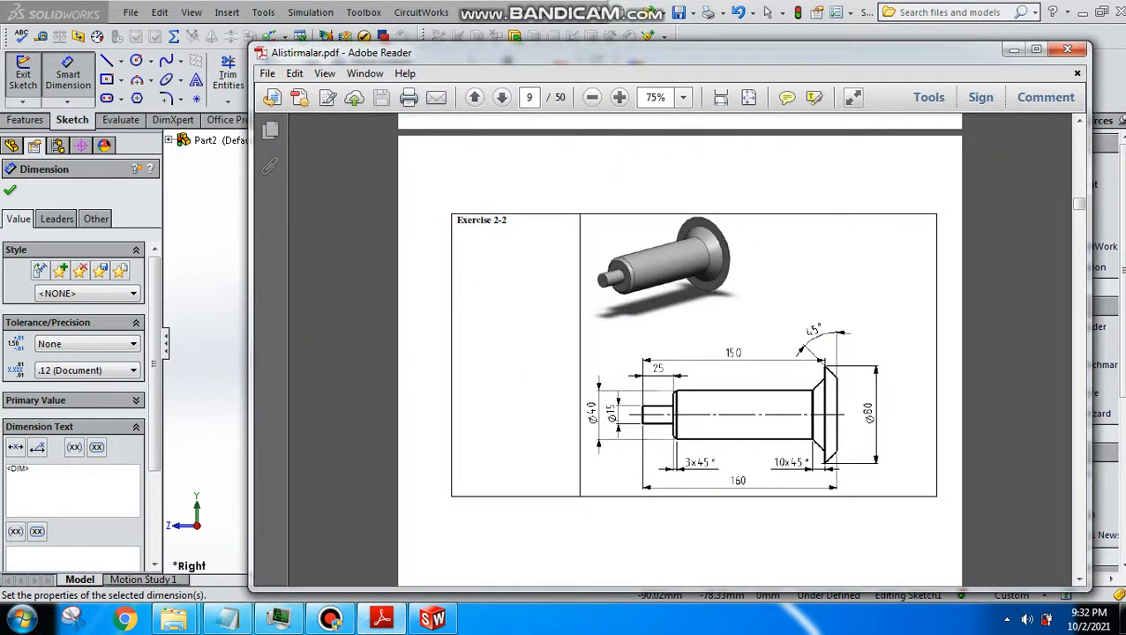
left_click(382, 617)
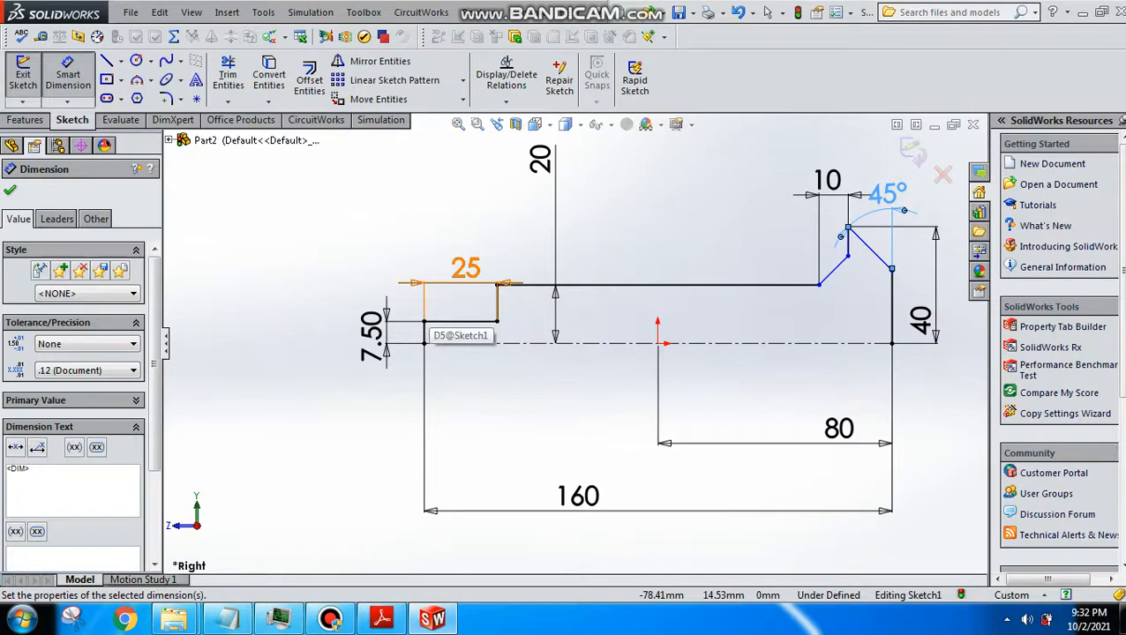
left_click(382, 617)
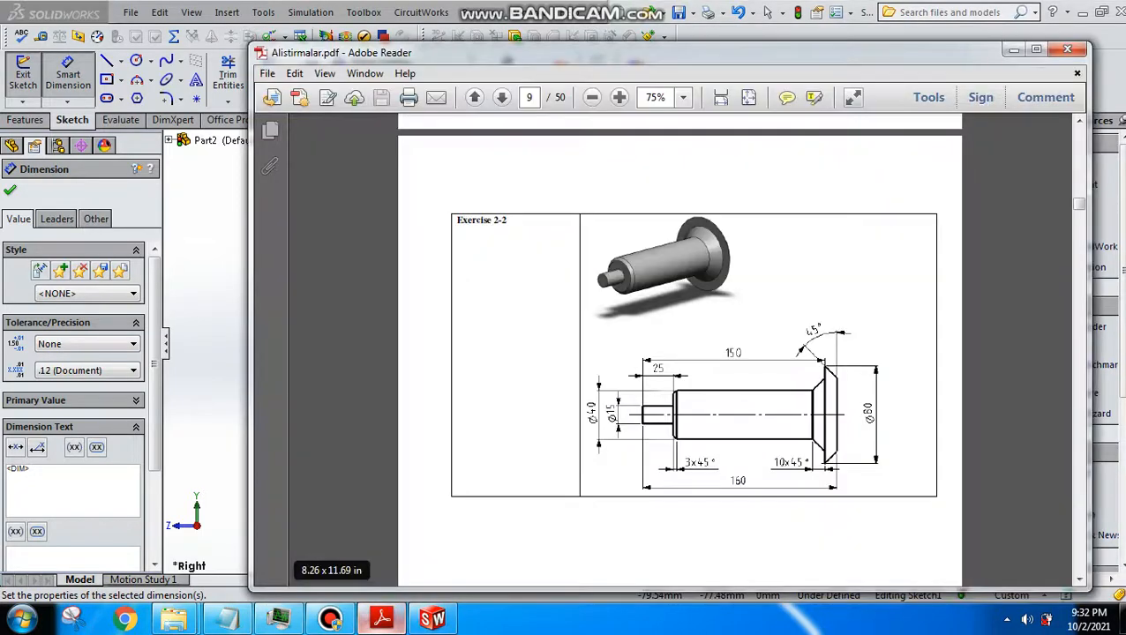
left_click(382, 618)
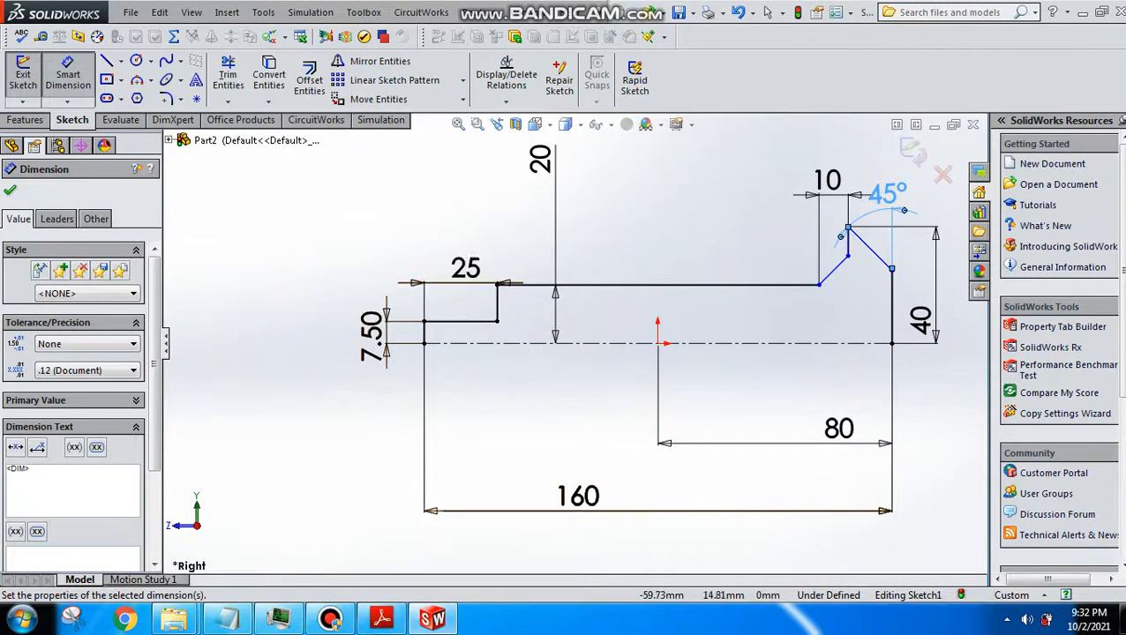
Step: Dimension the horizontal distance from the shaft's small-end vertical line to the flange's short vertical line as 150 mm
left_click(425, 333)
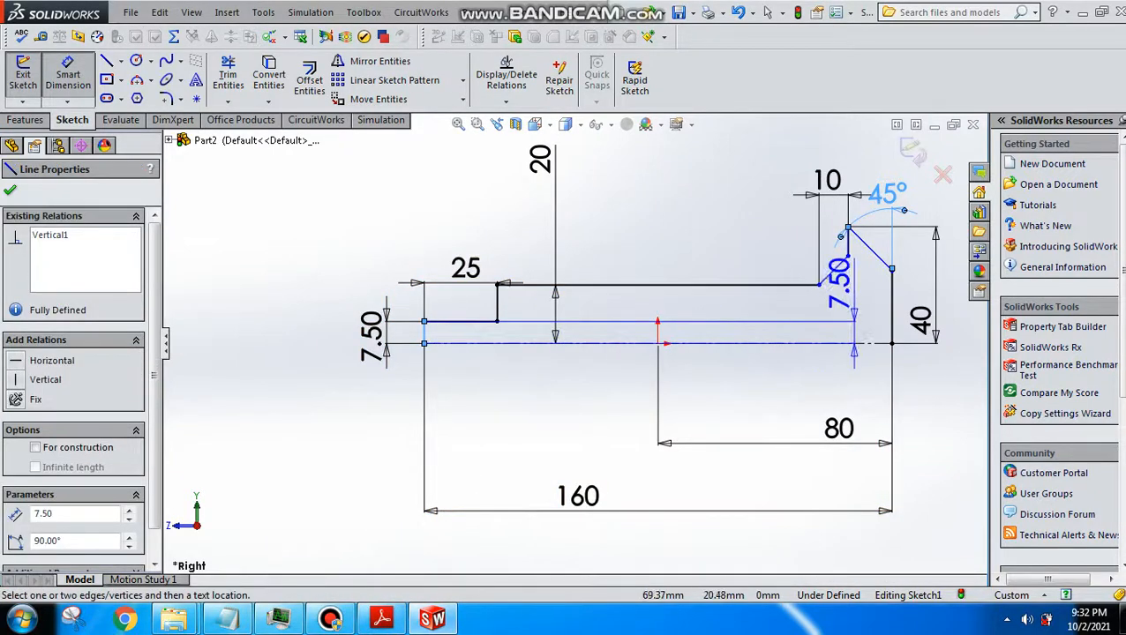
left_click(846, 229)
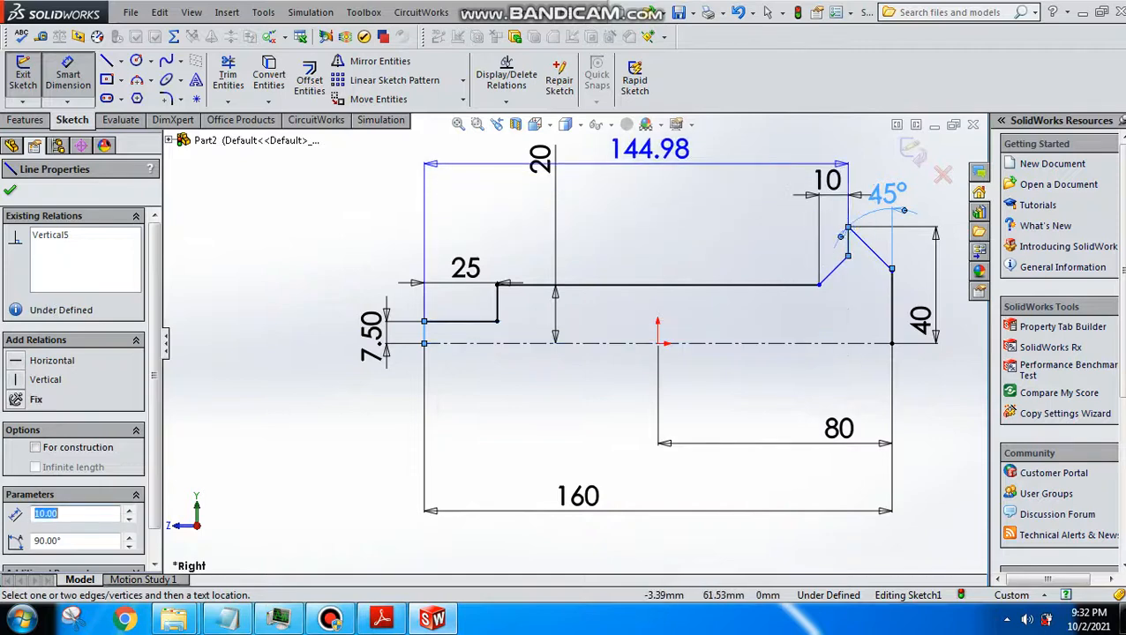
left_click(617, 152)
type("150")
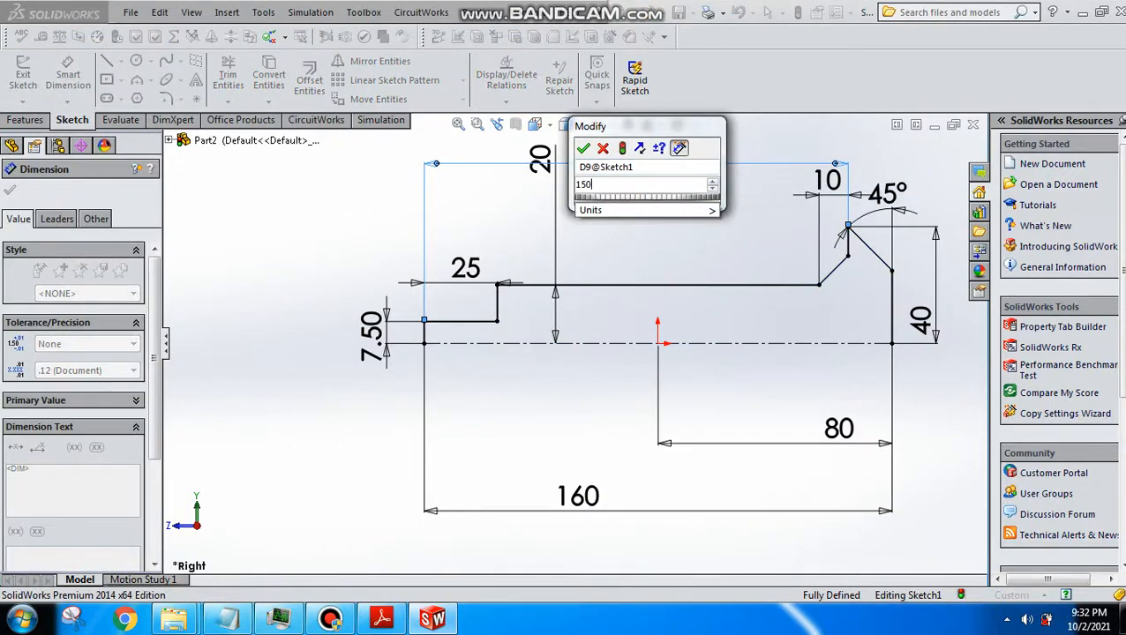
key("Return")
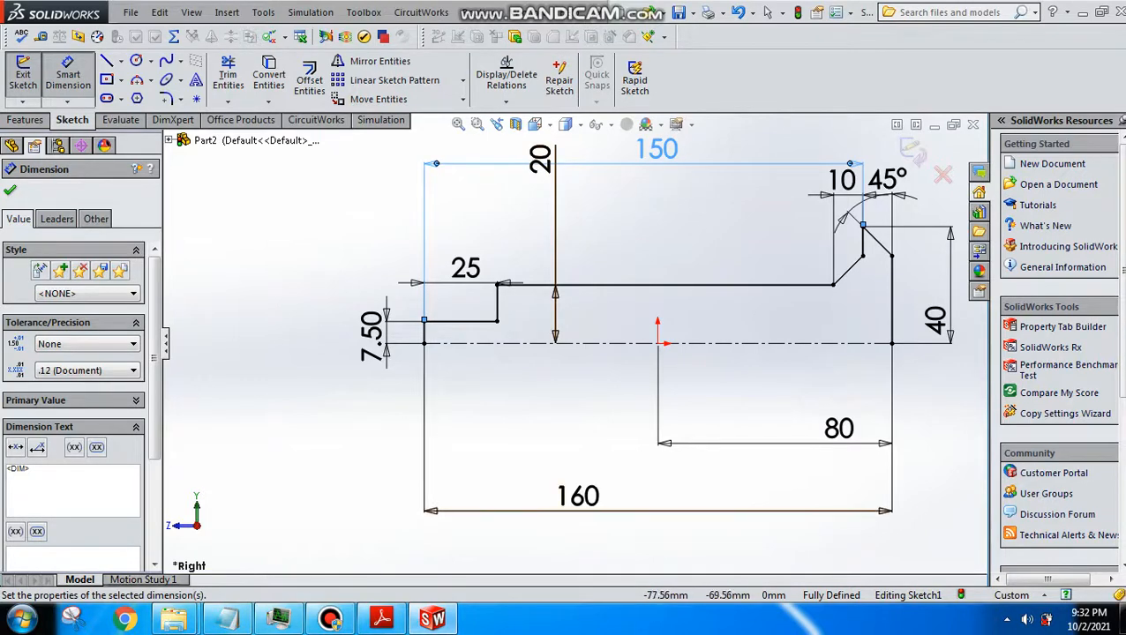
Step: Check the angle of the flange's inner slanted line against the exercise drawing without adding a dimension, and leave Smart Dimension
left_click(381, 617)
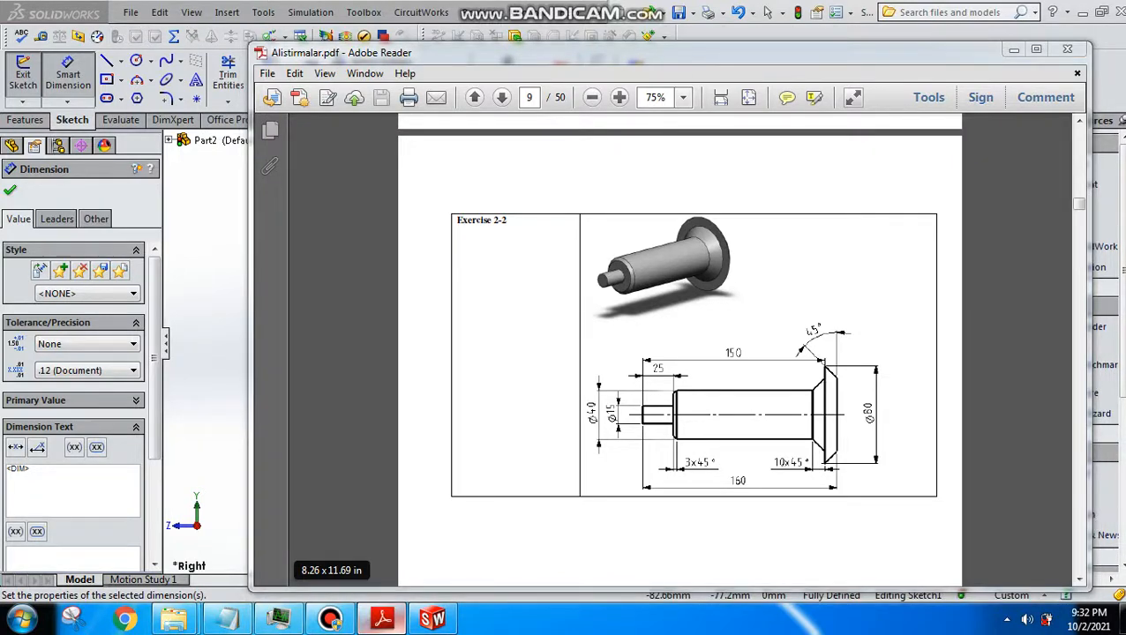
left_click(381, 618)
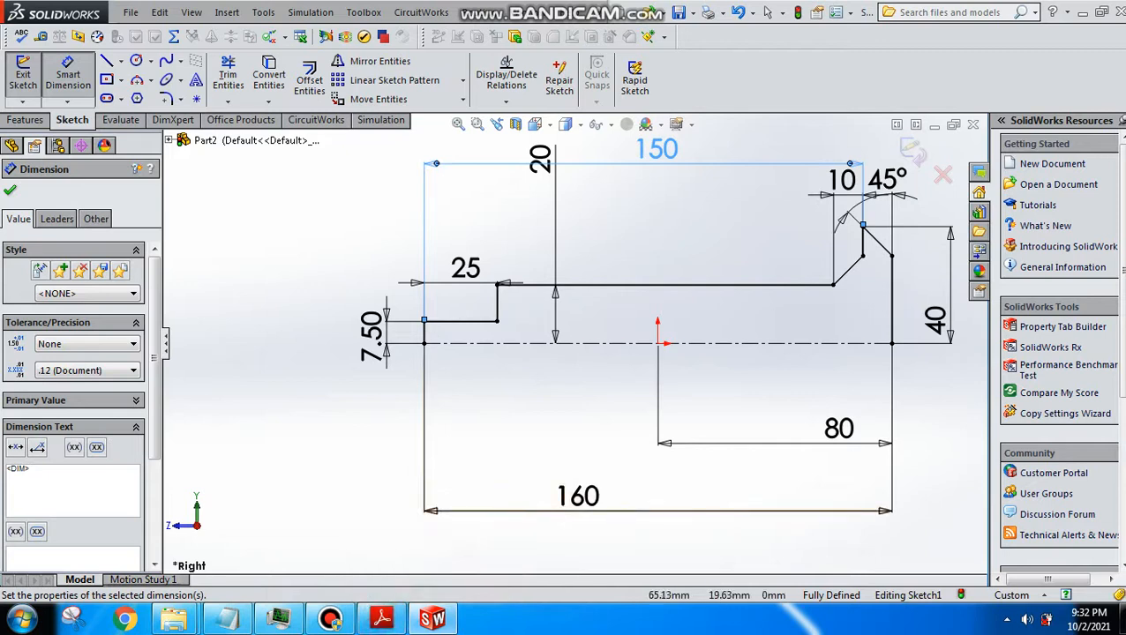
left_click(848, 270)
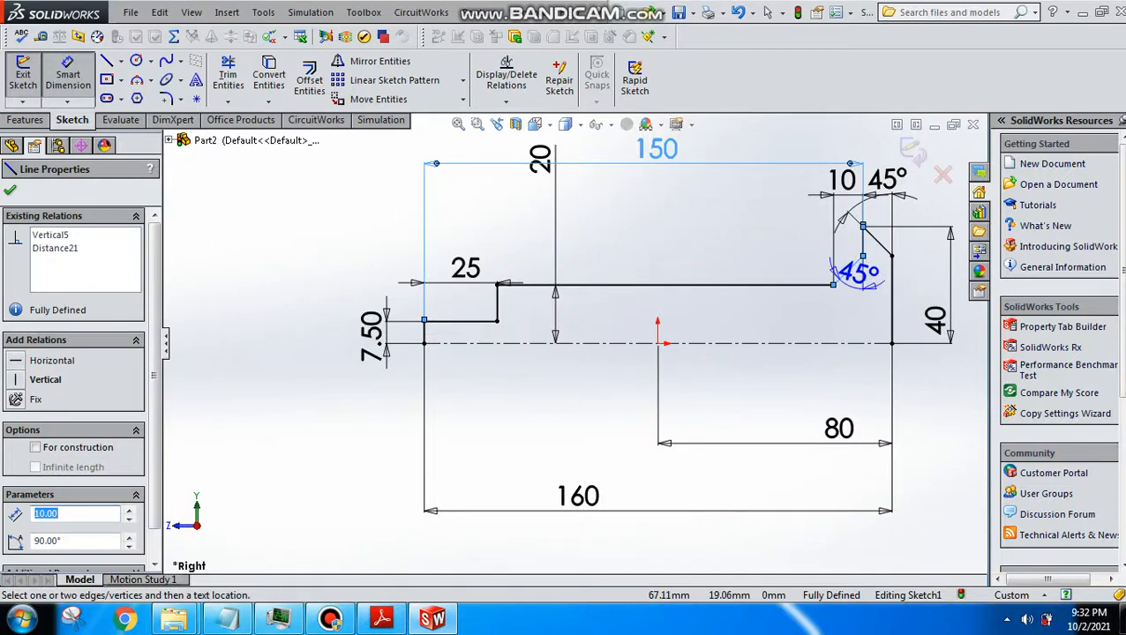
key("Escape")
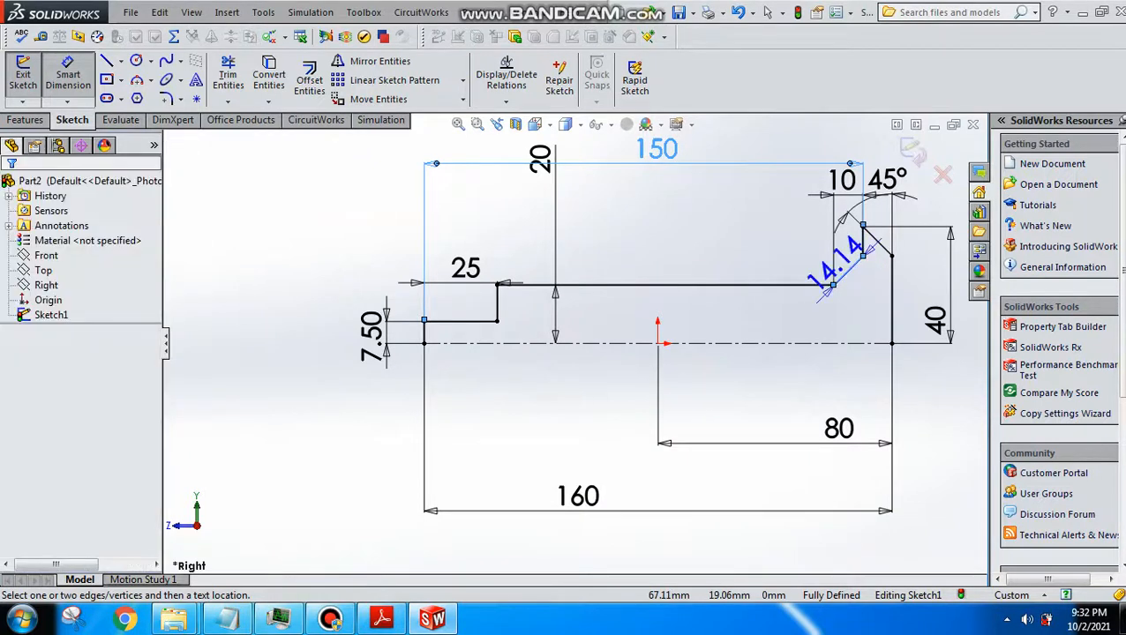
key("Escape")
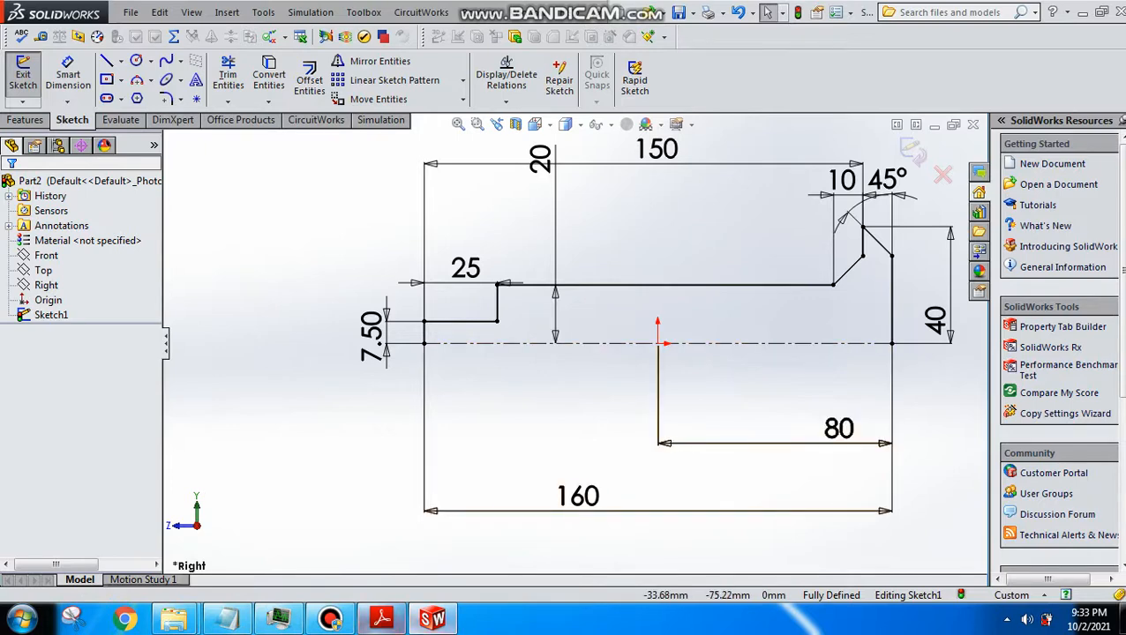
Step: Revolve the half-profile 360° about the centerline into a solid shaft, letting the open sketch close automatically
left_click(382, 617)
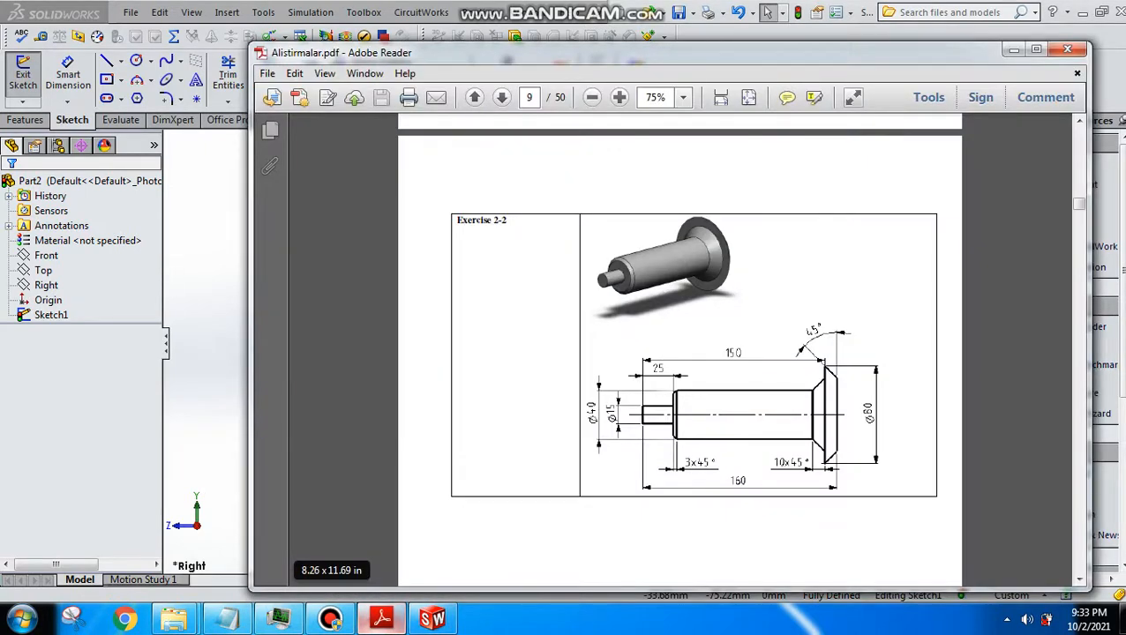
left_click(382, 618)
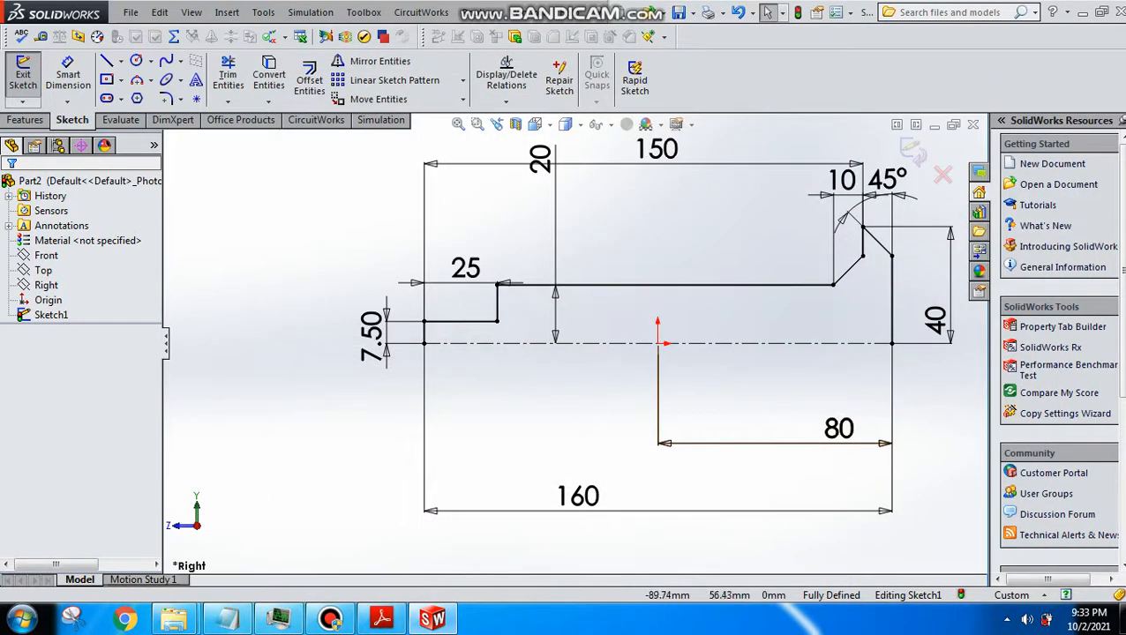
left_click(25, 119)
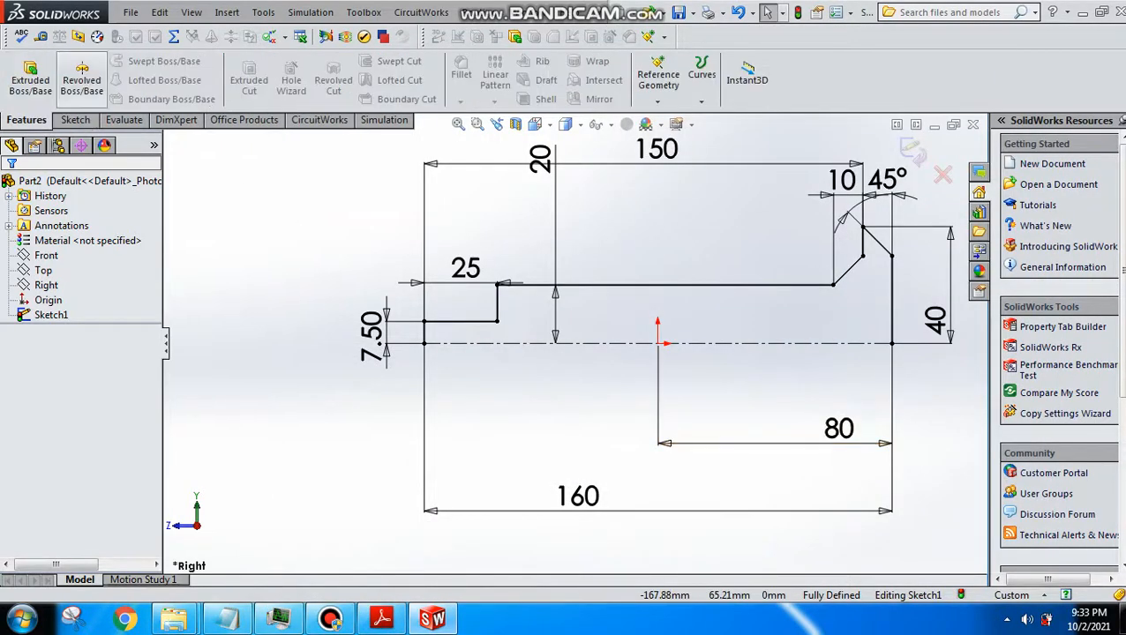
left_click(81, 78)
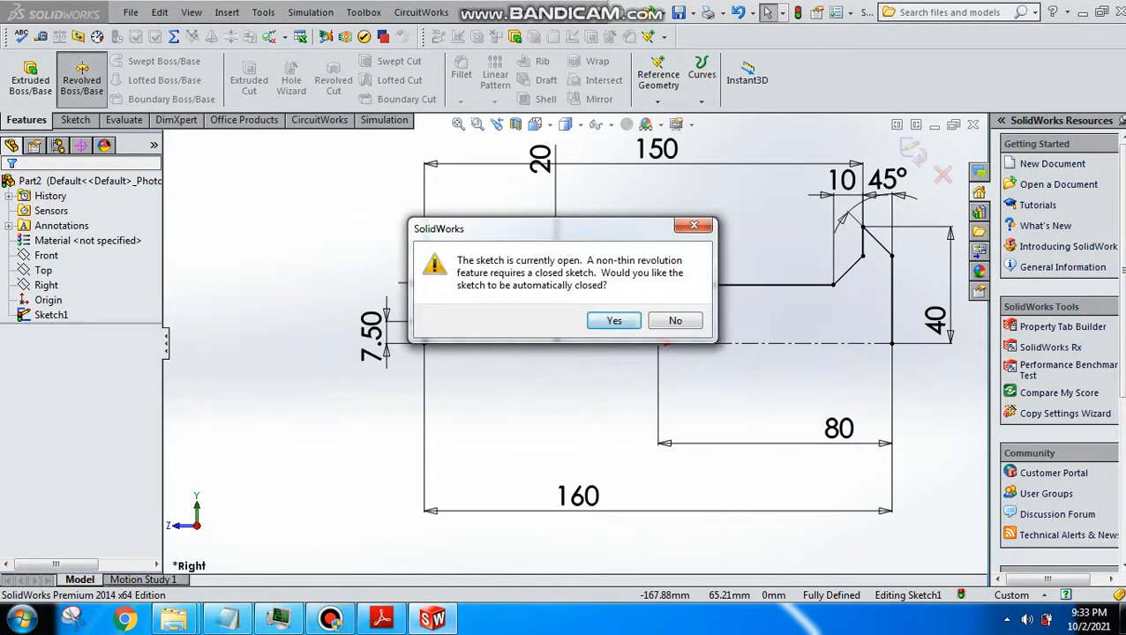
key("Return")
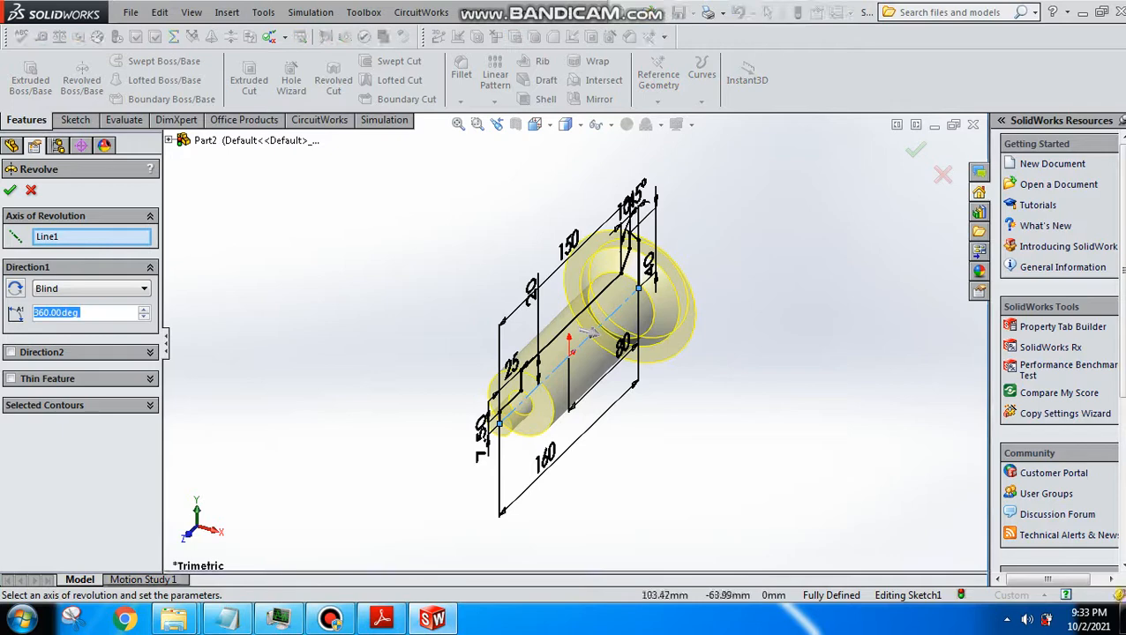
middle_click_drag(659, 382, 593, 336)
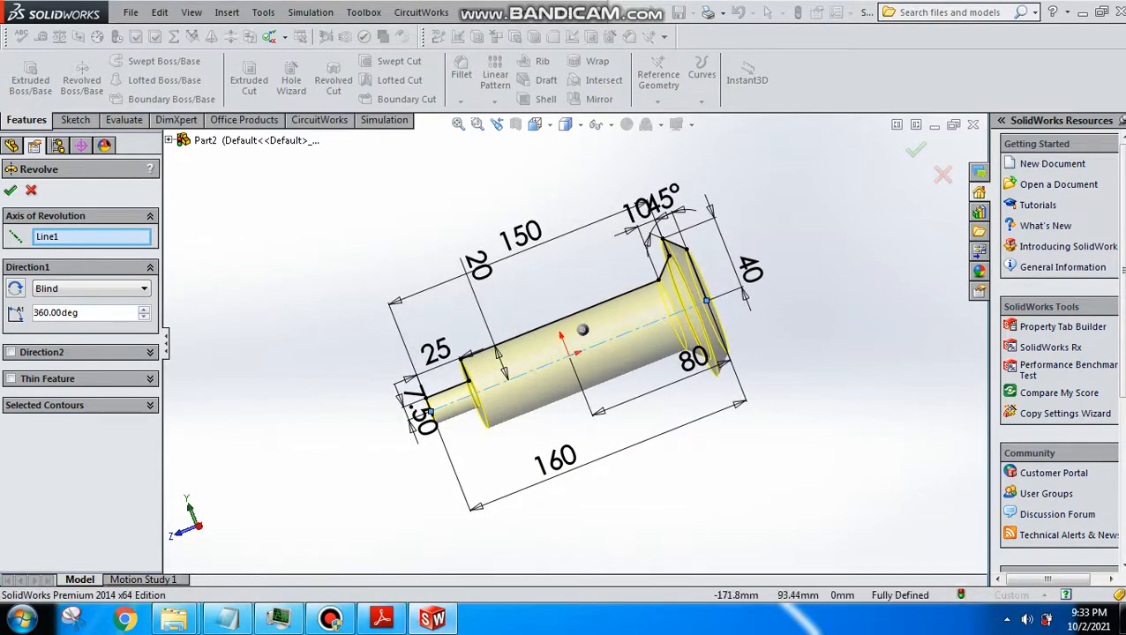
key("Return")
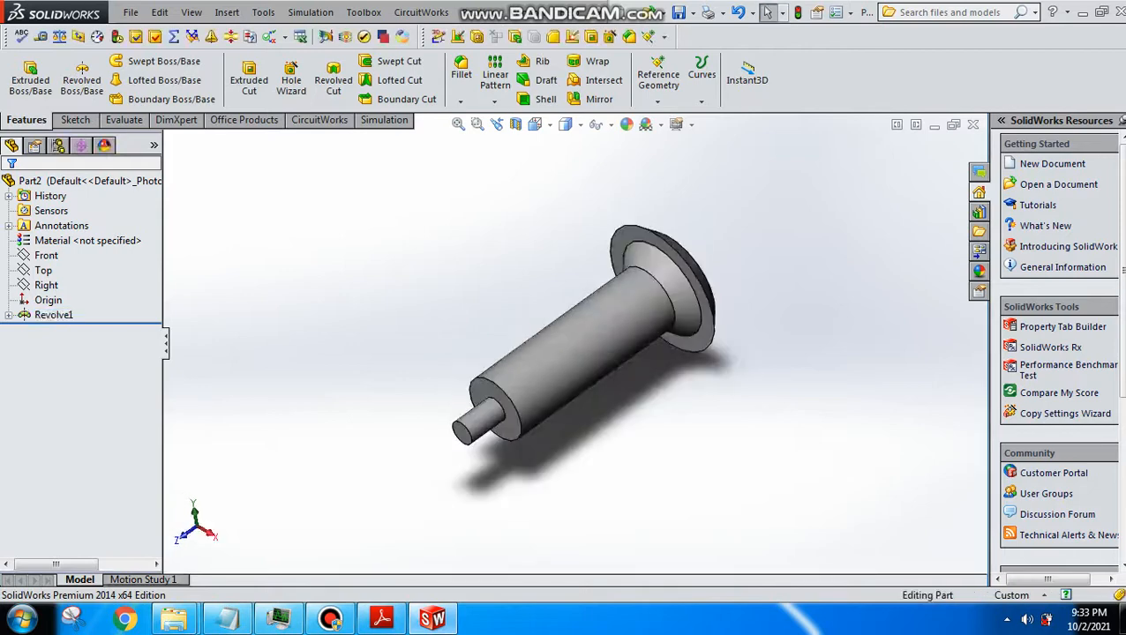
Step: Check the Exercise 2-2 drawing for the chamfer at the shoulder between the small step and the main shaft
left_click(381, 618)
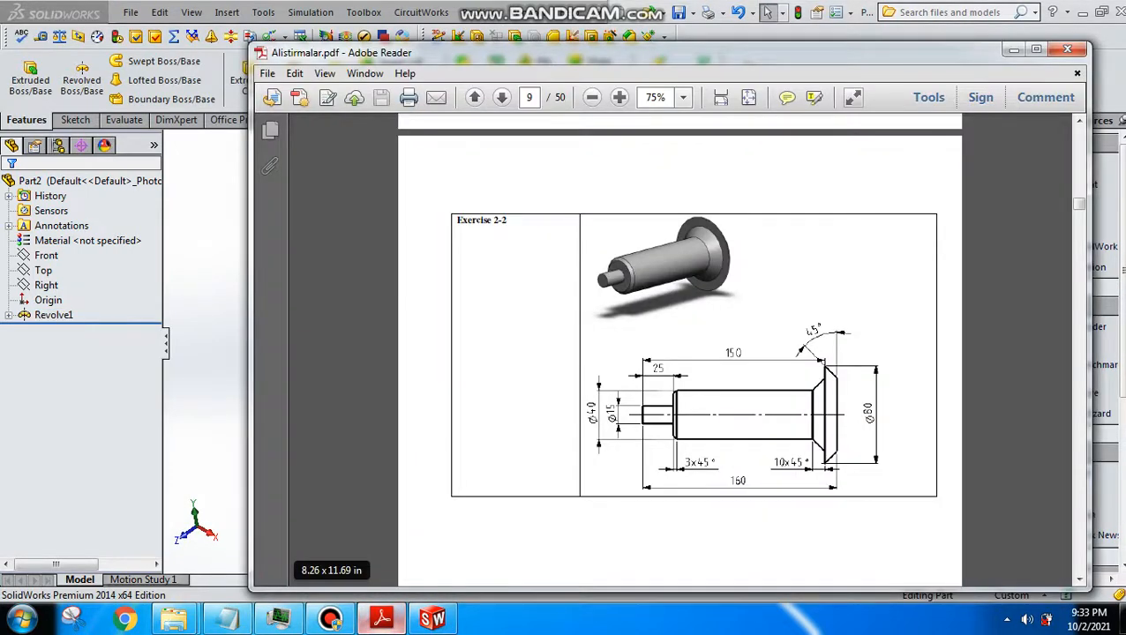
right_click(381, 619)
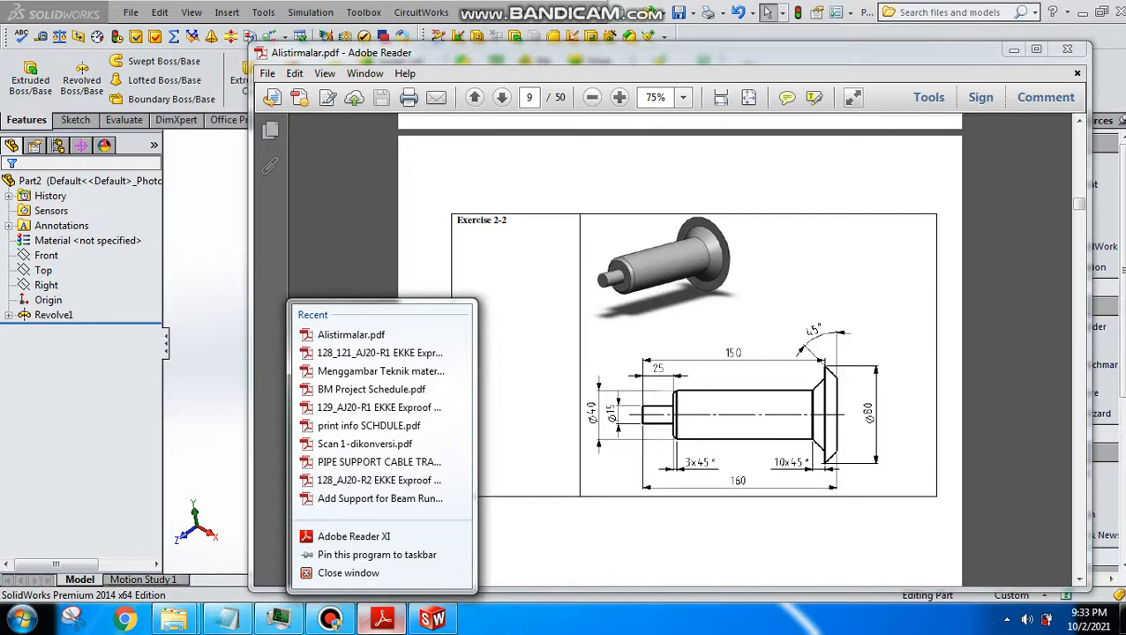
left_click(381, 618)
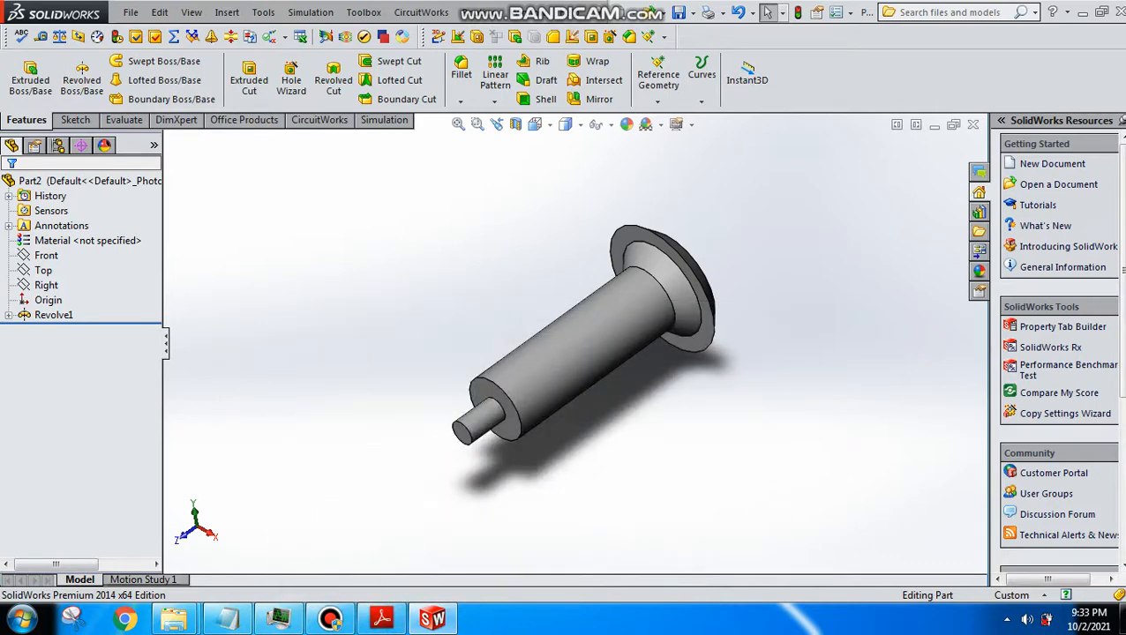
Step: Chamfer the main shaft's outer edge at the small-step shoulder with a 3 mm distance and 45° angle, checking the size against the exercise drawing
left_click(461, 100)
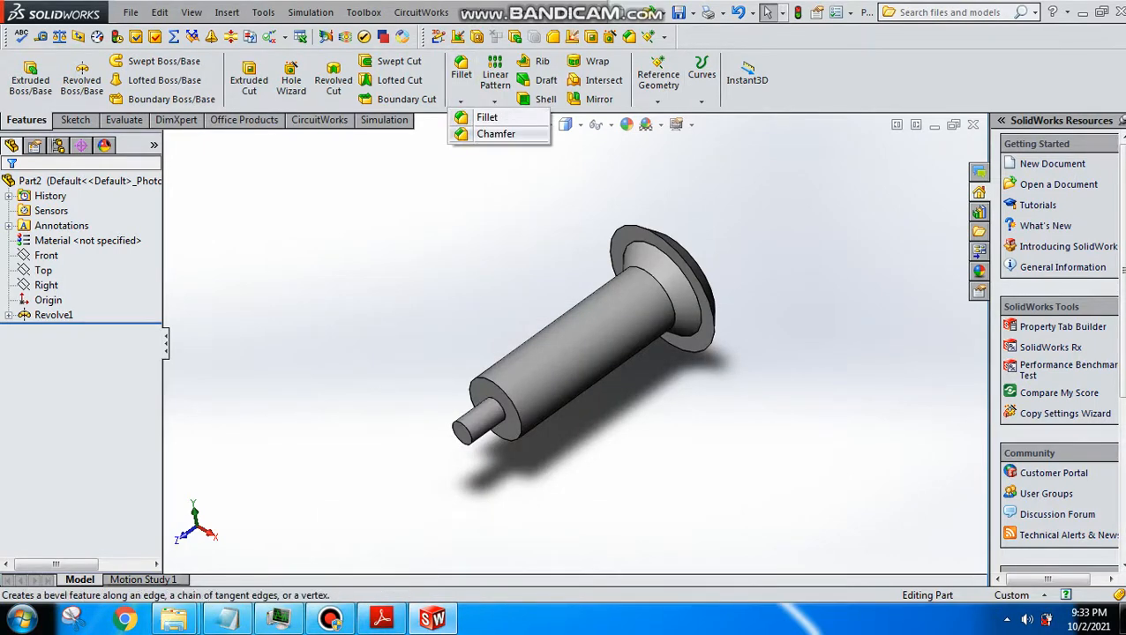
left_click(493, 134)
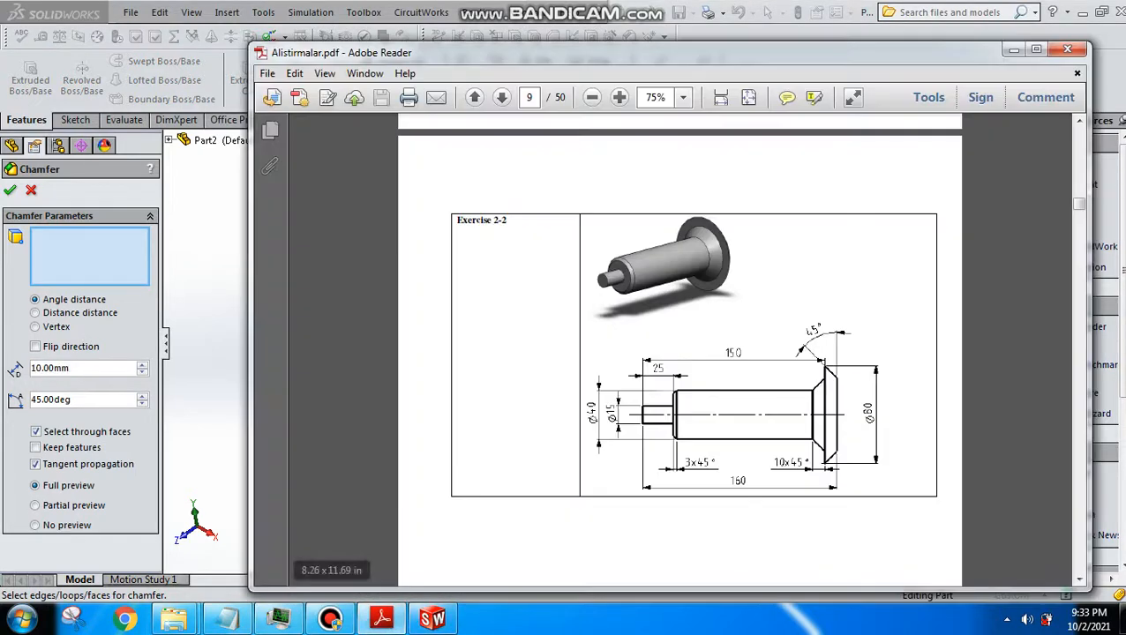
left_click(381, 618)
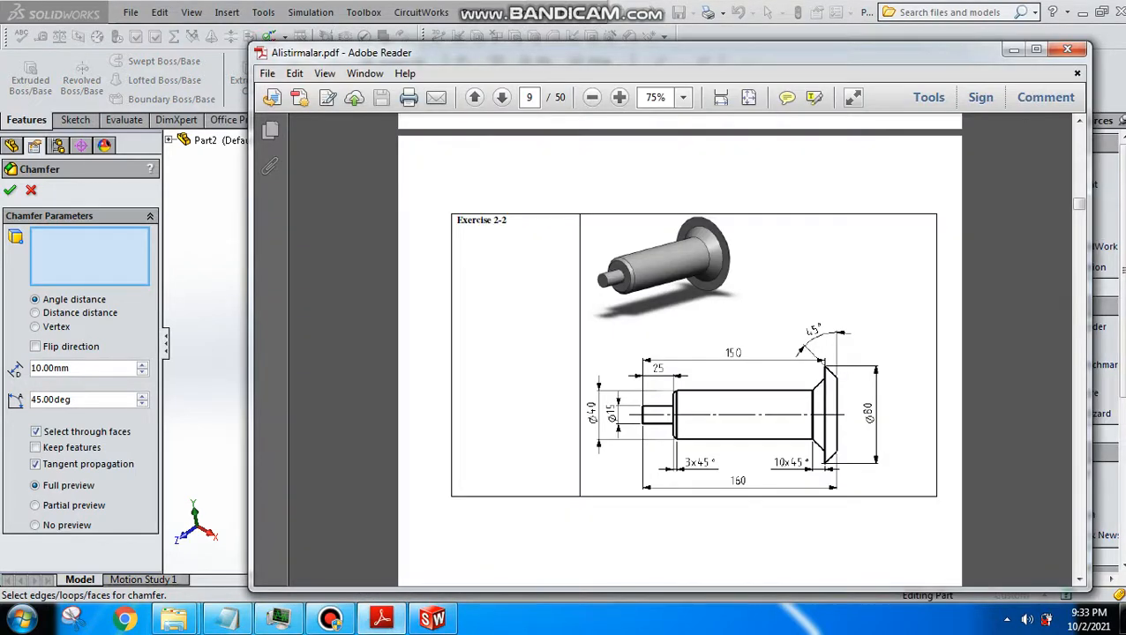
key("alt+Tab")
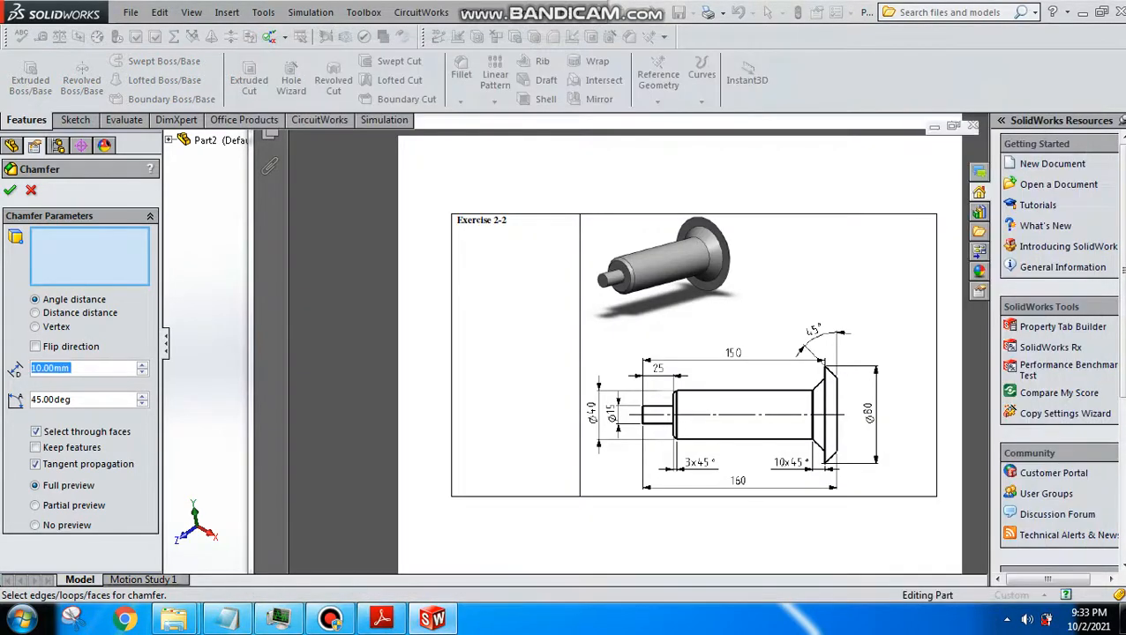
type("3")
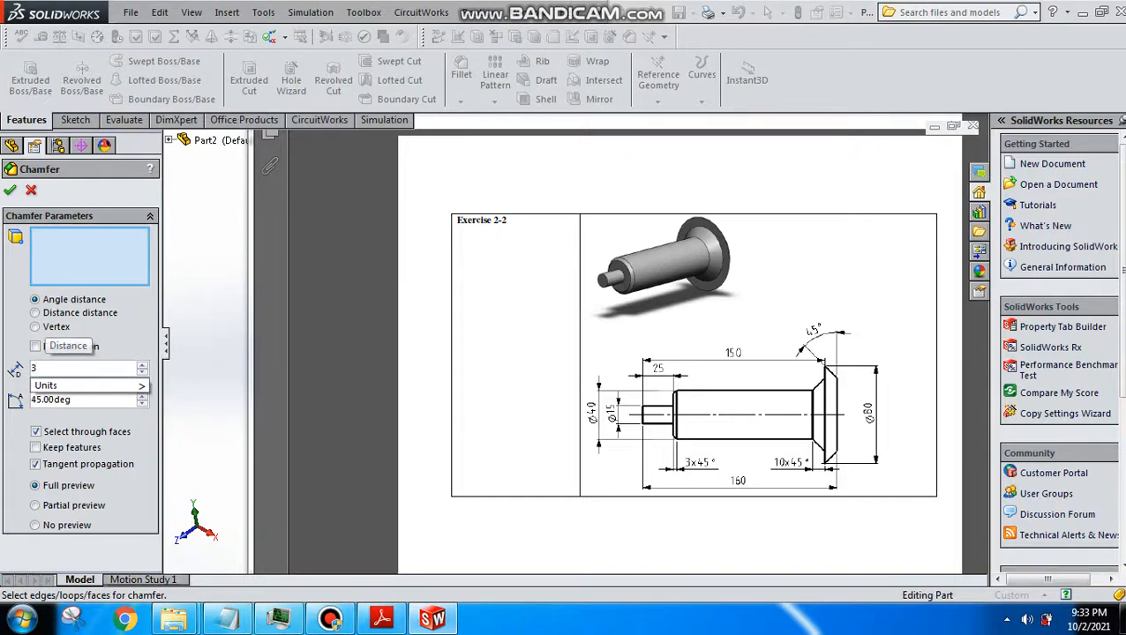
key("Return")
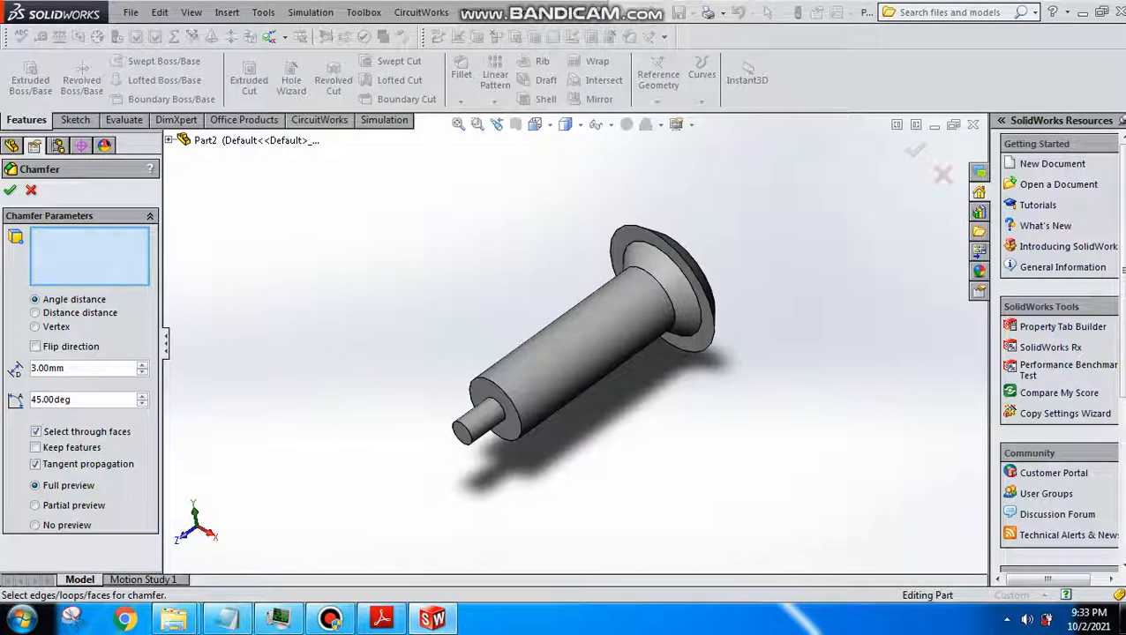
scroll(555, 474, "down", 2)
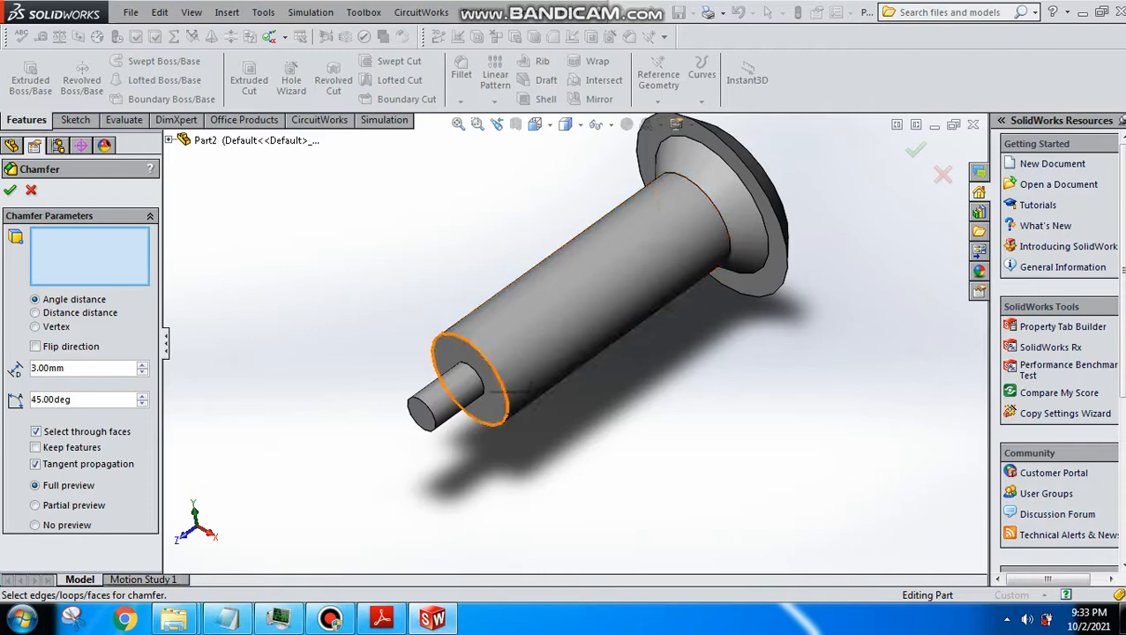
left_click(475, 345)
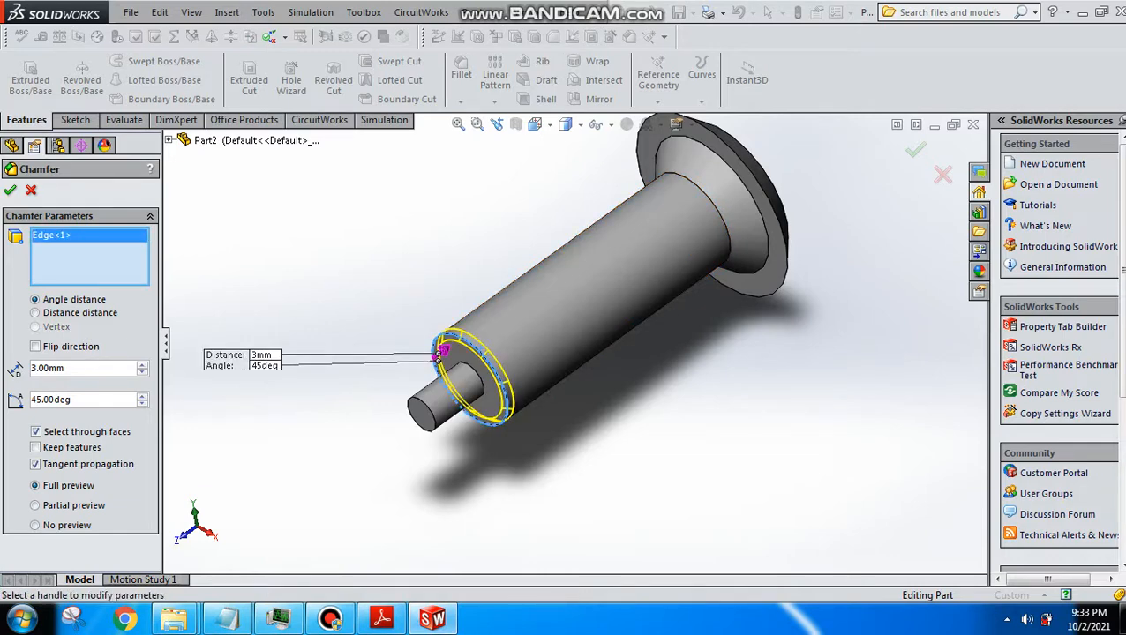
left_click(11, 190)
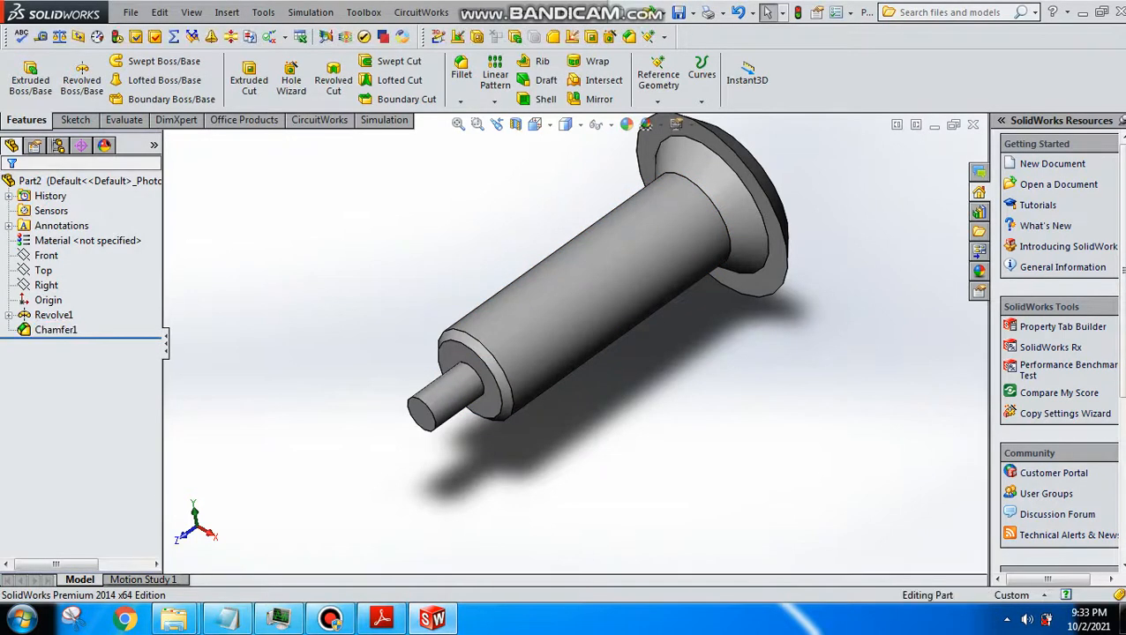
Step: Compare the chamfered shaft with the Exercise 2-2 drawing and examine the solid from several angles
scroll(573, 344, "up", 3)
left_click(381, 617)
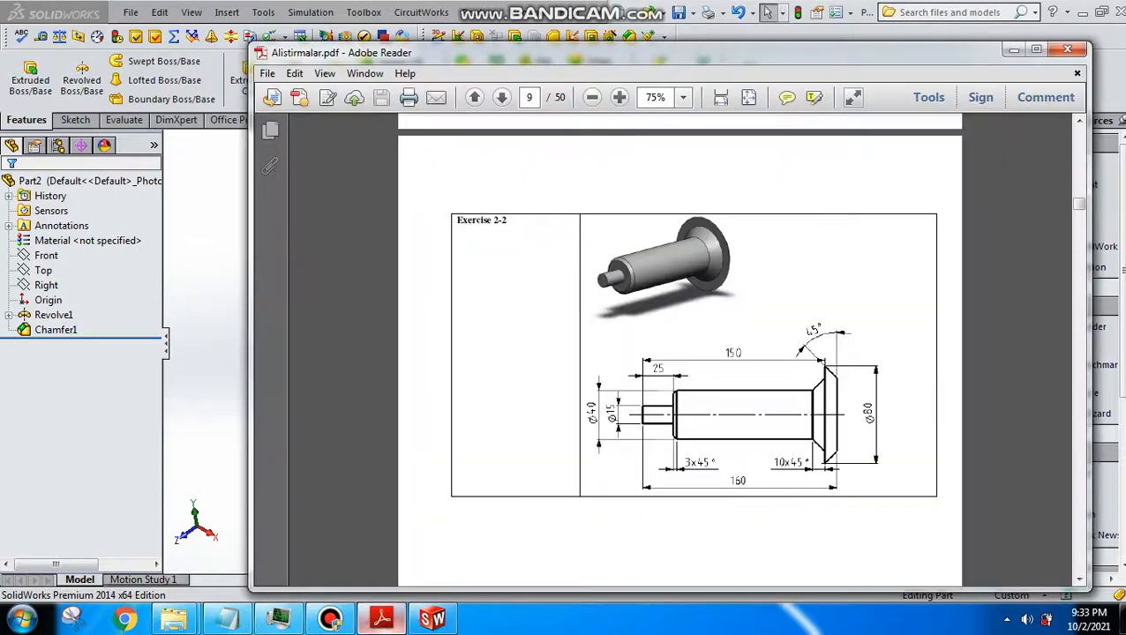
left_click(432, 618)
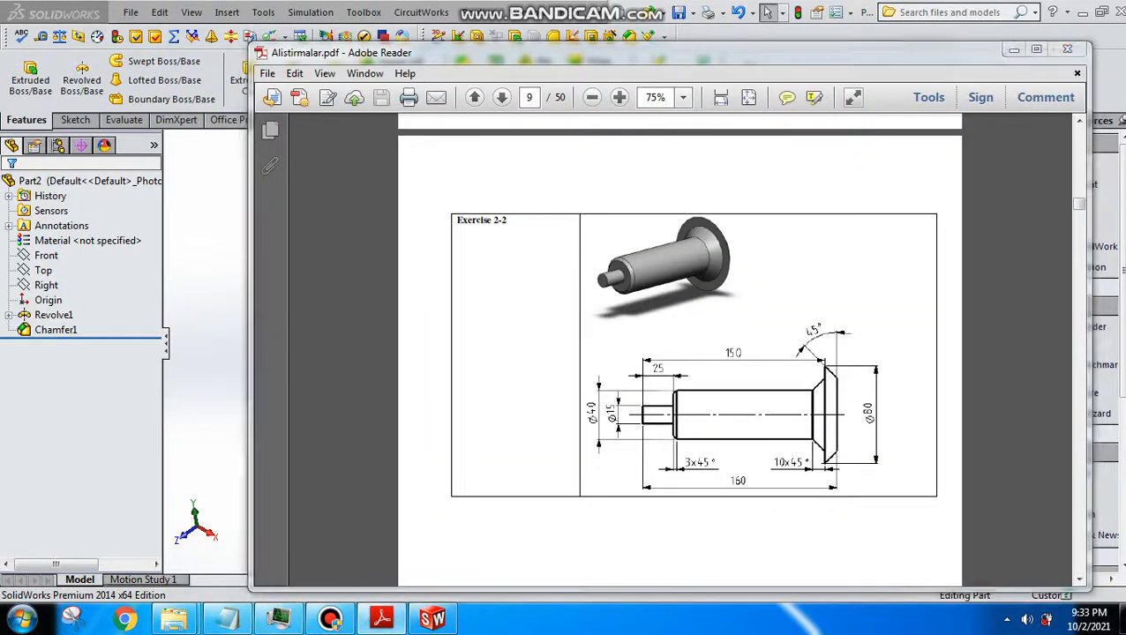
scroll(593, 322, "up", 2)
middle_click_drag(600, 330, 611, 384)
scroll(575, 356, "down", 4)
scroll(573, 346, "up", 3)
mouse_move(573, 346)
middle_mouse_down()
mouse_move(529, 352)
mouse_move(600, 357)
mouse_move(604, 410)
mouse_move(560, 340)
middle_mouse_up()
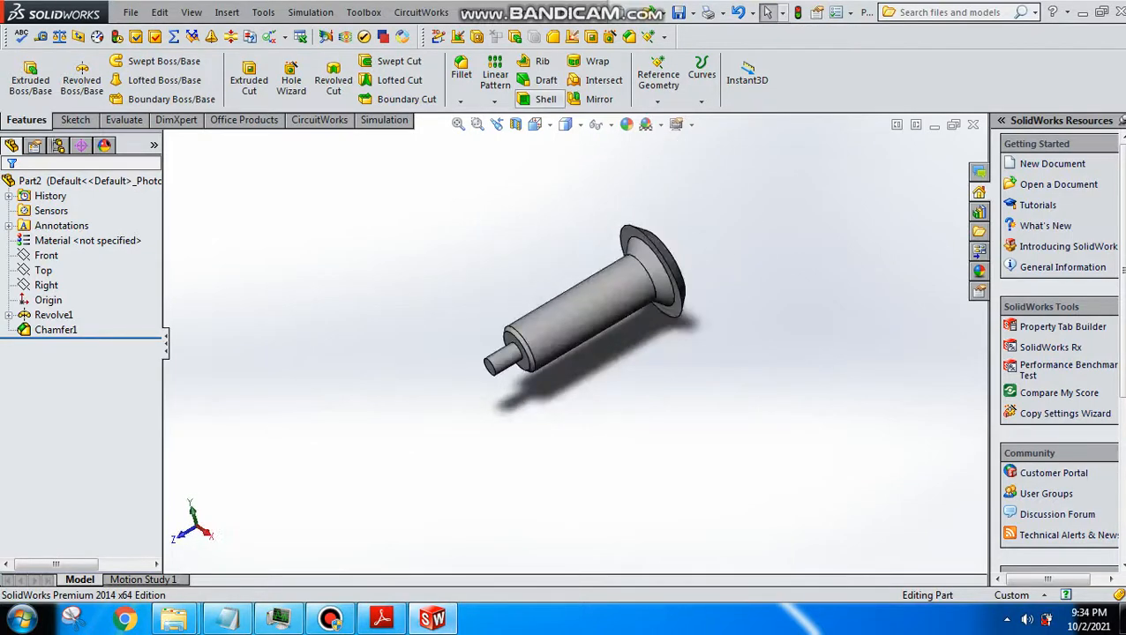
Step: View the finished shaft in the standard dimetric orientation and in the trimetric orientation
left_click(535, 125)
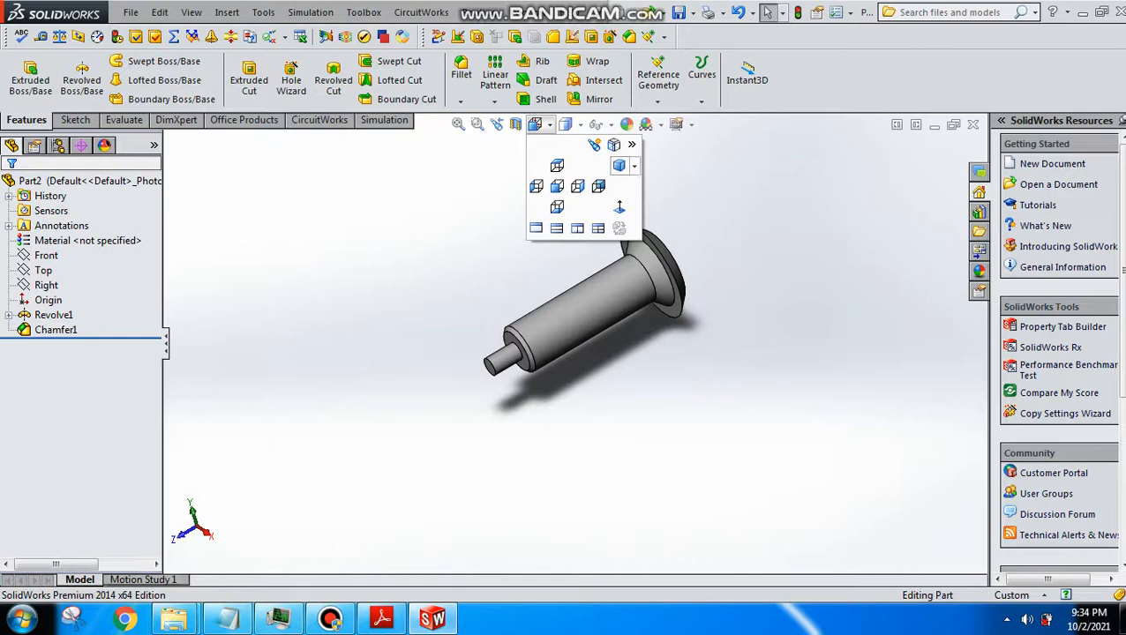
left_click(633, 166)
left_click(666, 199)
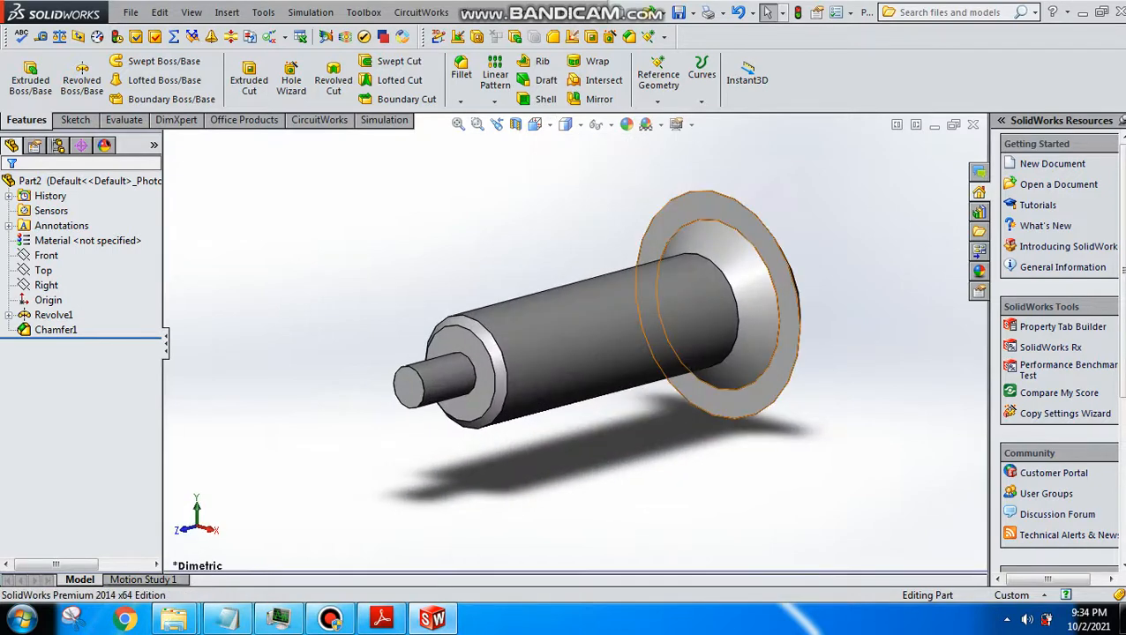
left_click(567, 124)
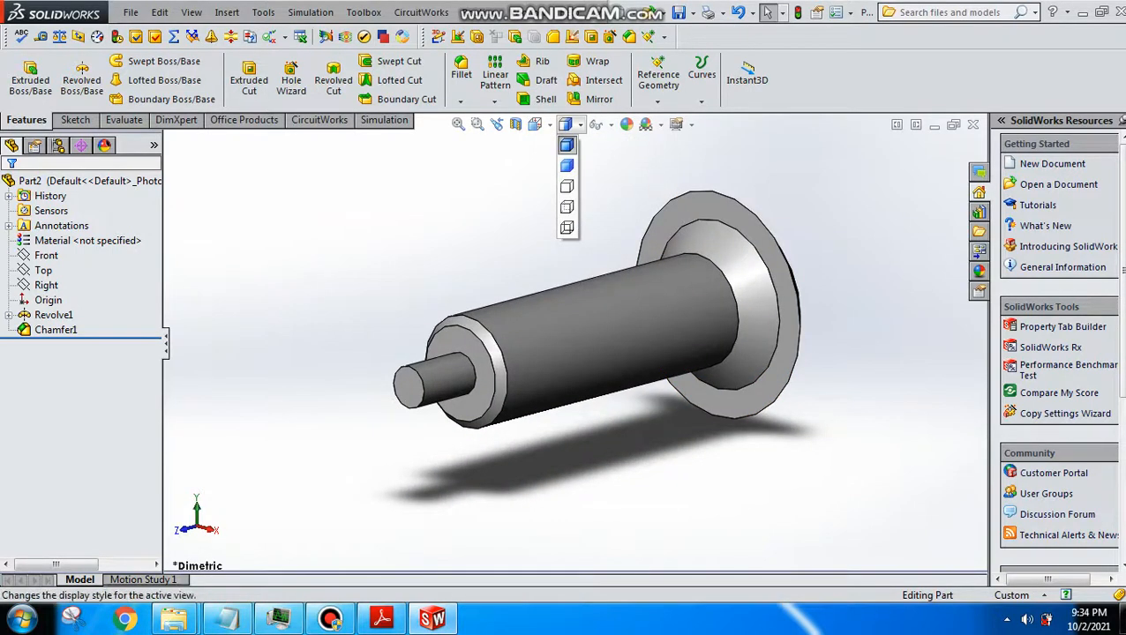
left_click(535, 124)
left_click(535, 124)
left_click(535, 125)
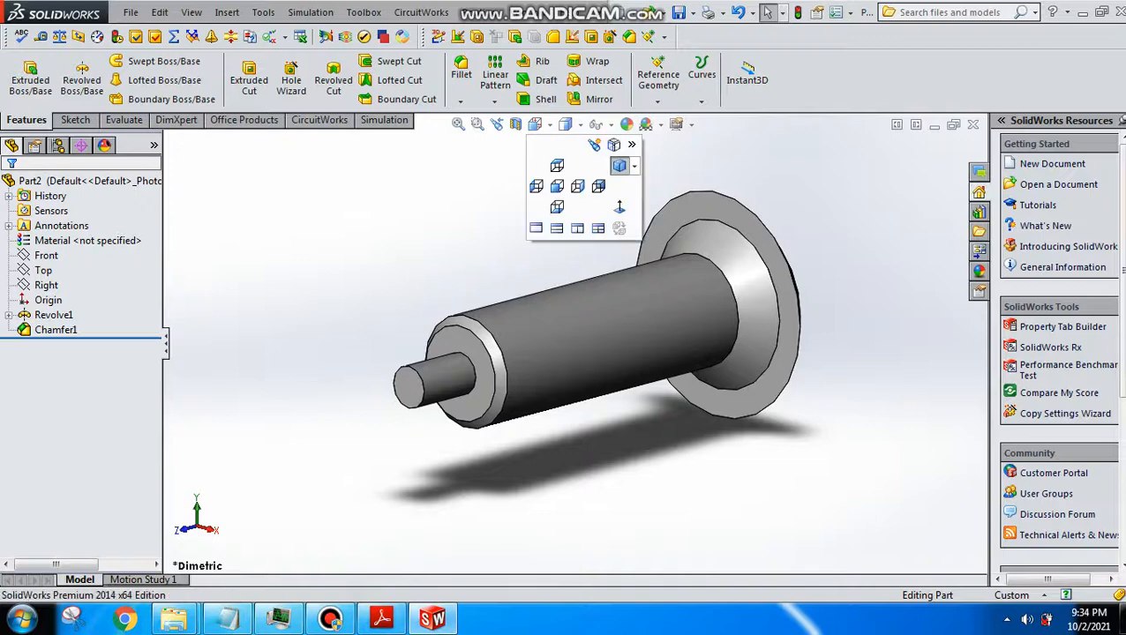
left_click(634, 167)
left_click(681, 216)
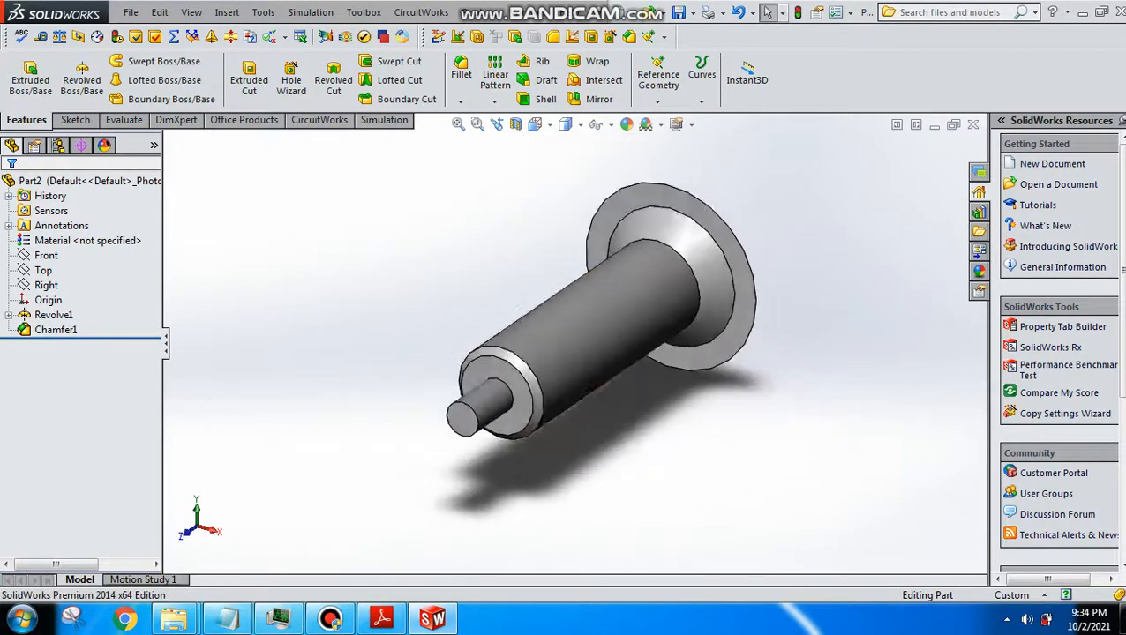
Step: View the shaft in the isometric orientation and examine its flange and body from a slightly rotated angle
left_click(537, 125)
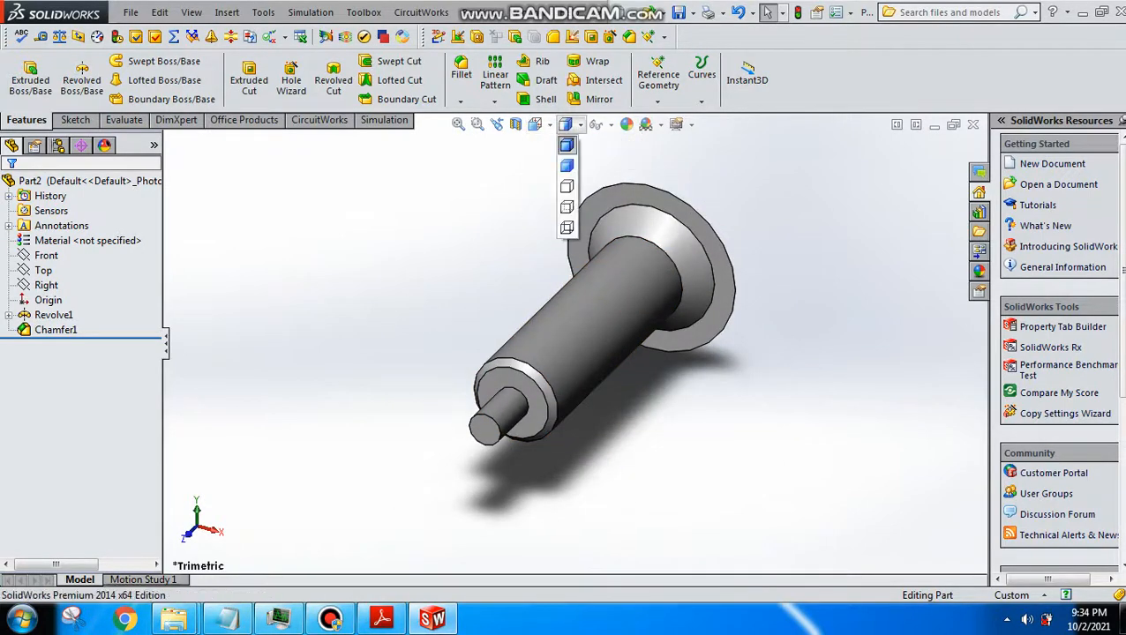
mouse_move(538, 124)
left_click(634, 166)
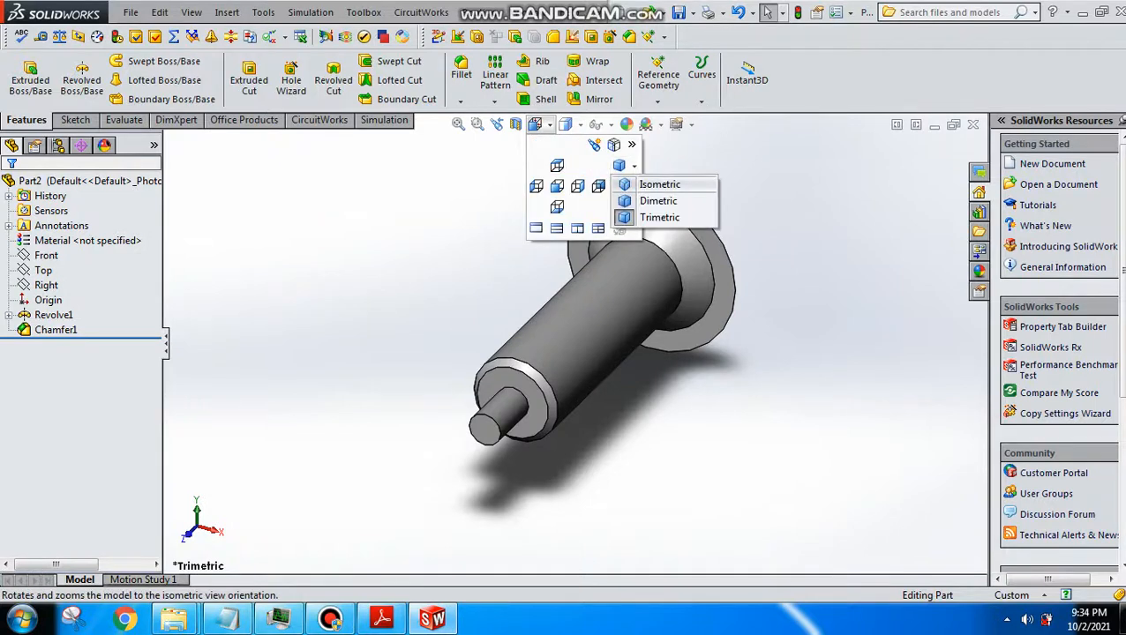
left_click(658, 184)
scroll(685, 304, "up", 2)
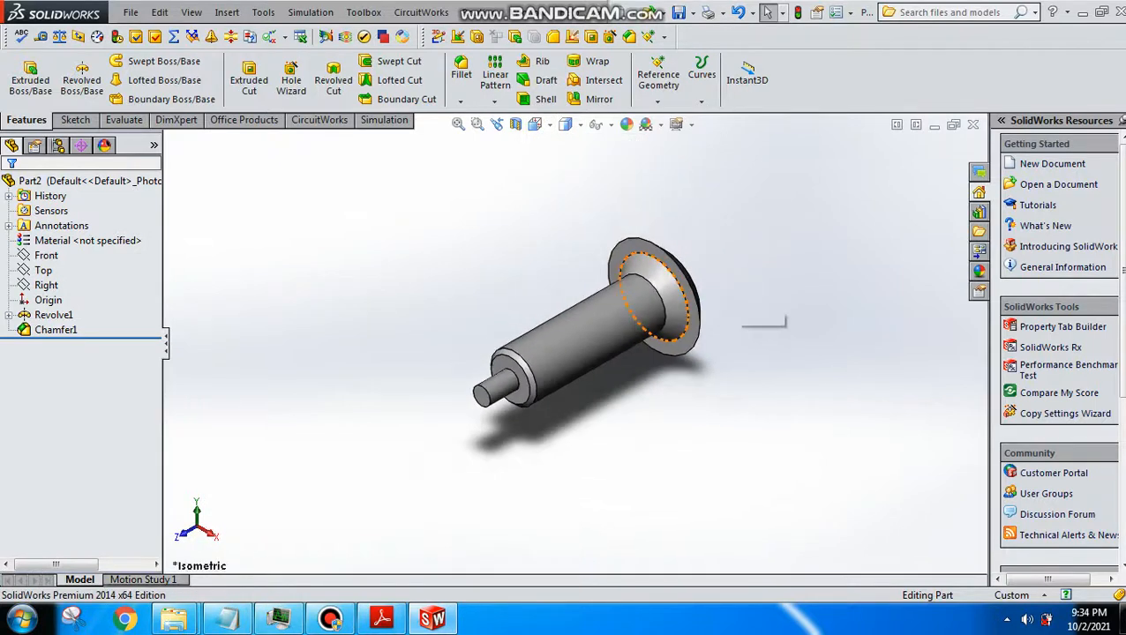
middle_click_drag(685, 304, 660, 316)
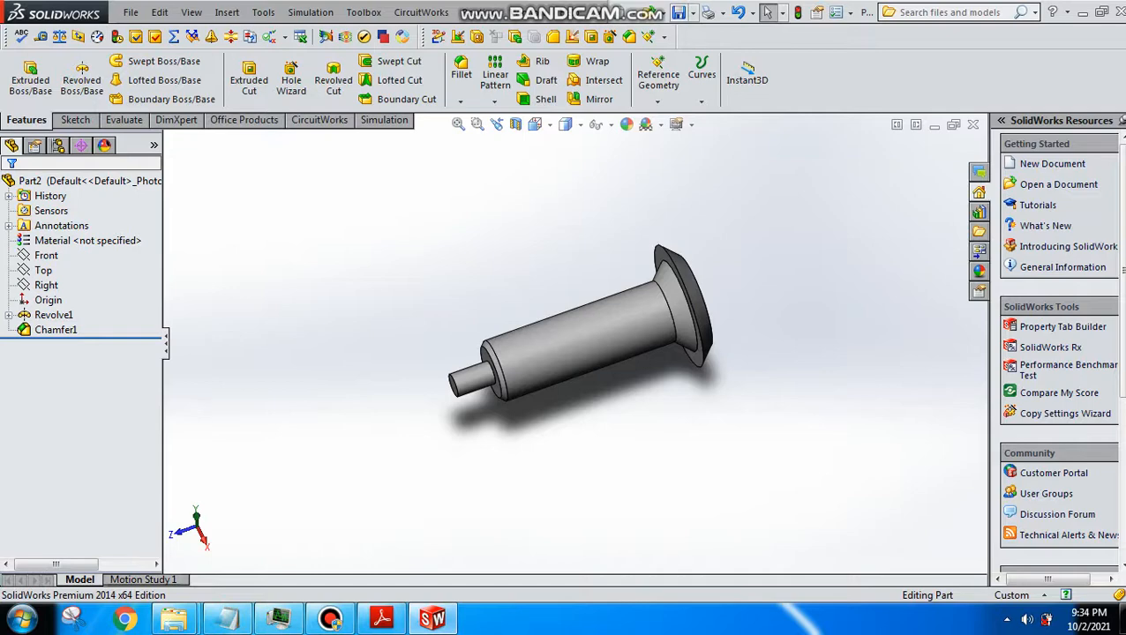
Step: Save the part in the Alistimalar folder as "Excercise 6-1_Tutorial 1 Excercises.SLDPRT", adapting the name of the existing Excercise 5-1 file
key("ctrl+s")
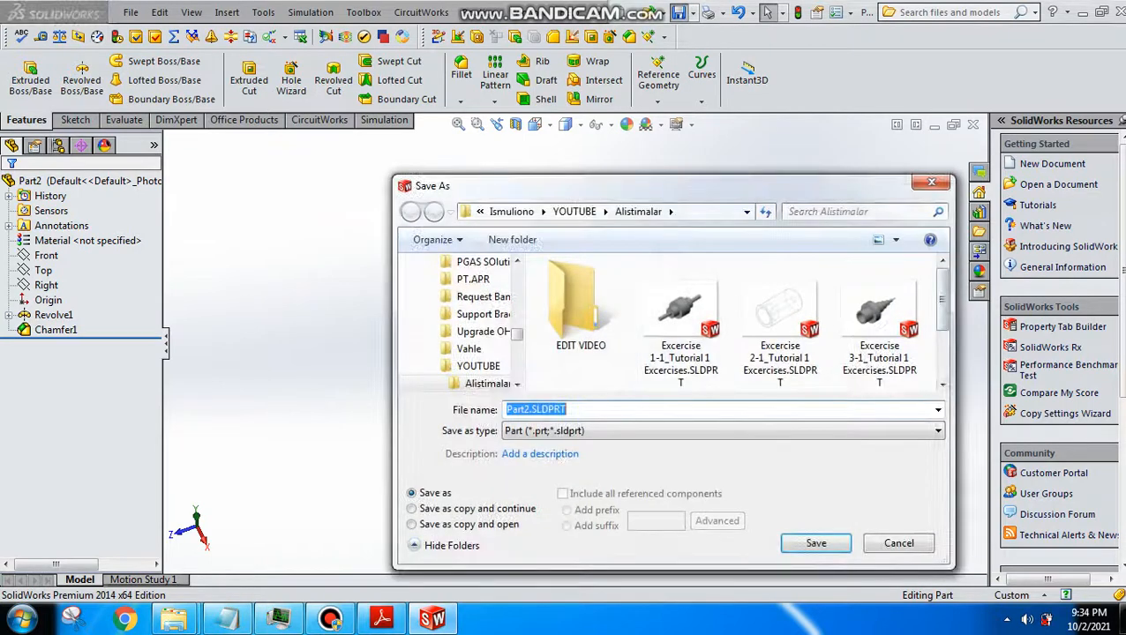
left_click_drag(942, 300, 942, 349)
left_click(681, 335)
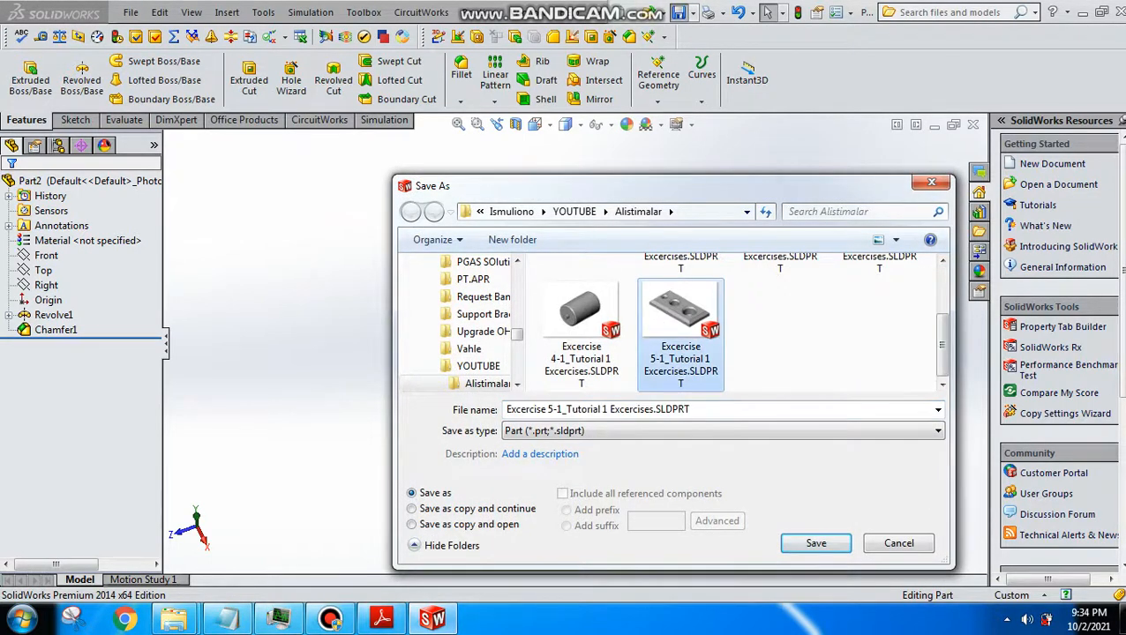
left_click(554, 410)
left_click(554, 409)
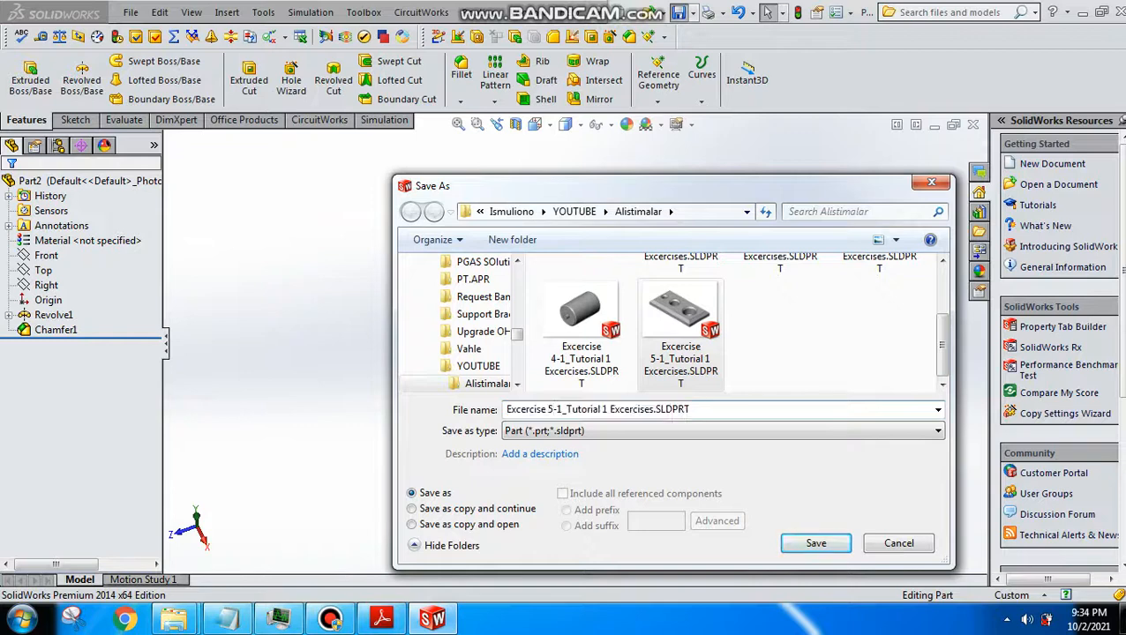
key("BackSpace")
type("6")
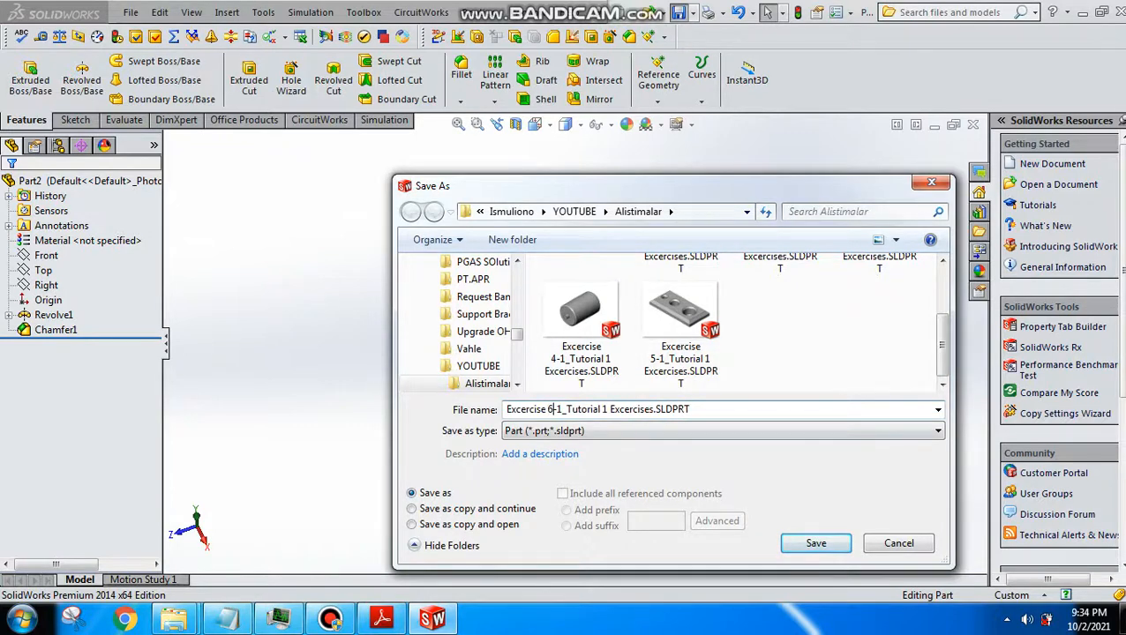
left_click(815, 543)
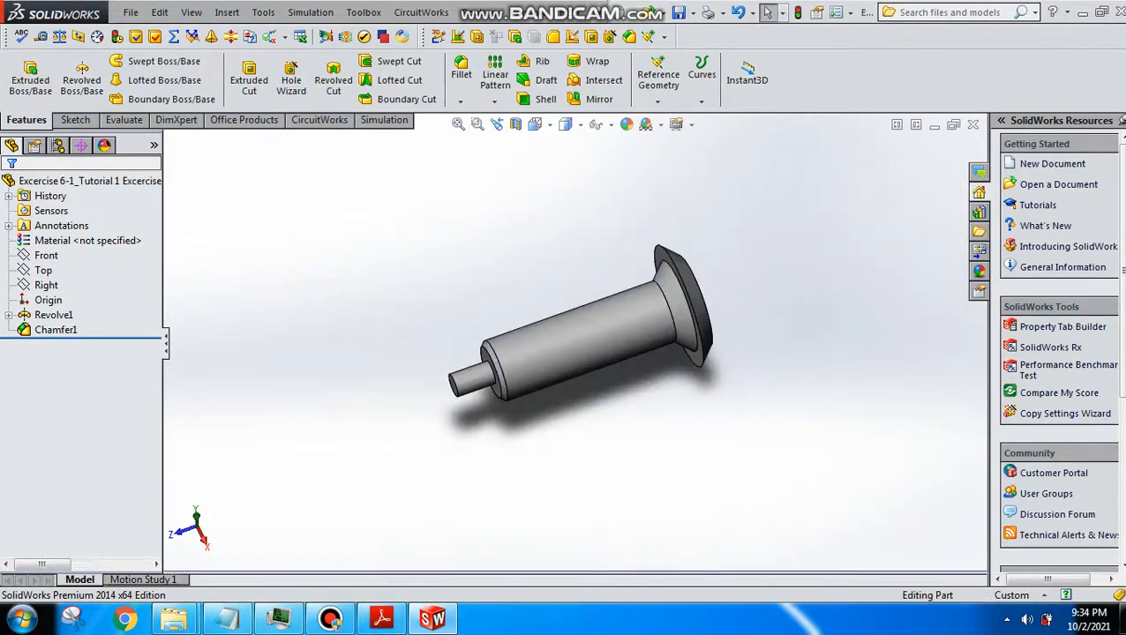